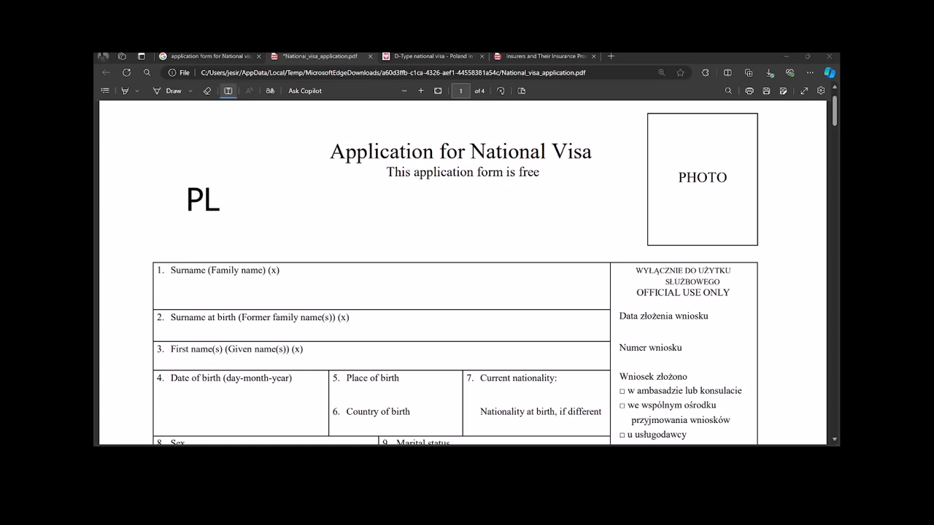
Step: Enter the applicant's surname in capitals in the Surname and Surname at birth fields
click(321, 295)
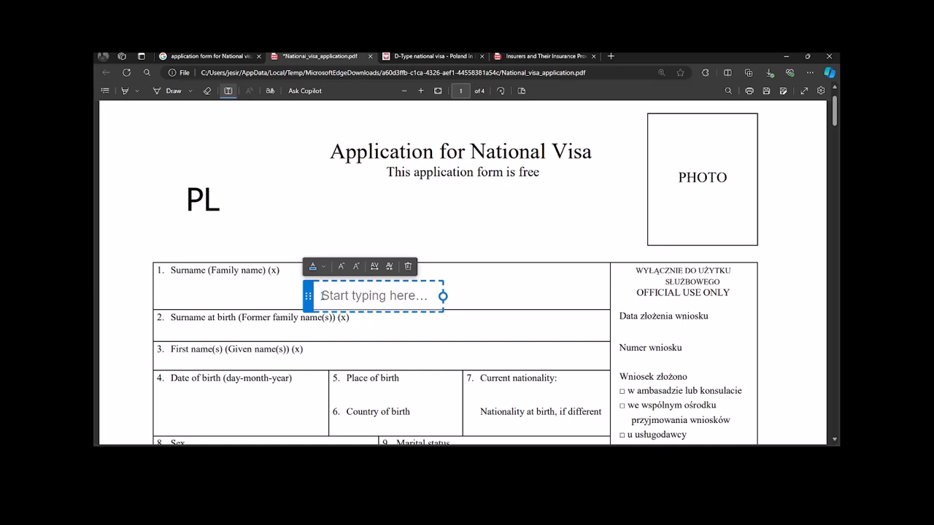
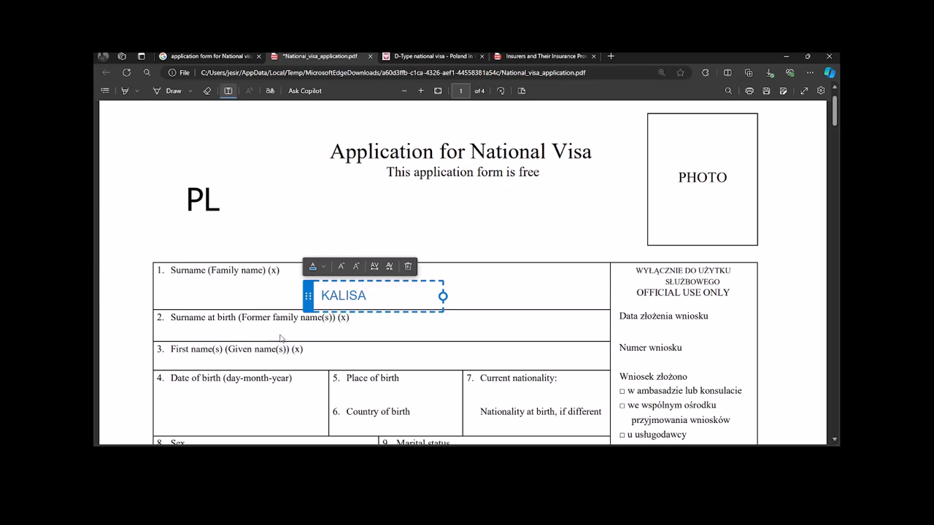
click(320, 330)
click(319, 330)
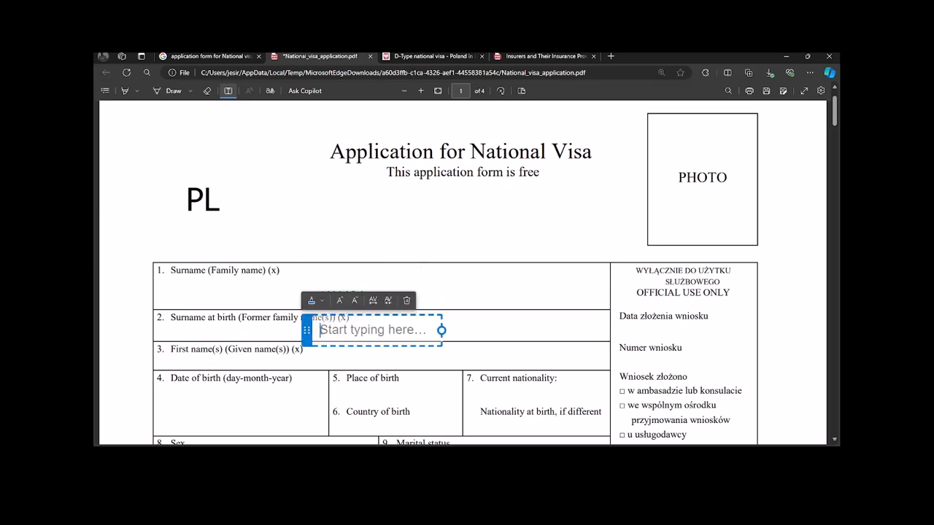
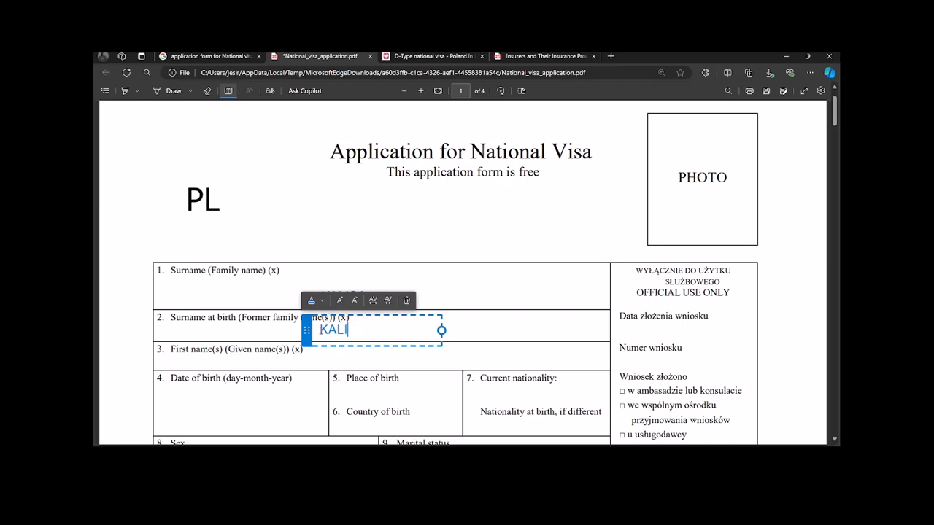
click(347, 284)
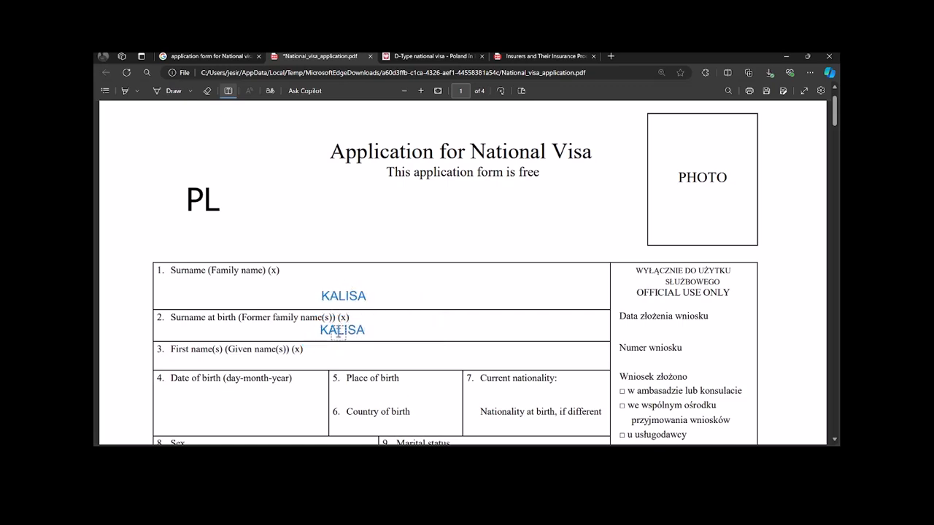
Step: Type the applicant's first name in capitals in the First name(s) field, correcting typos
click(332, 356)
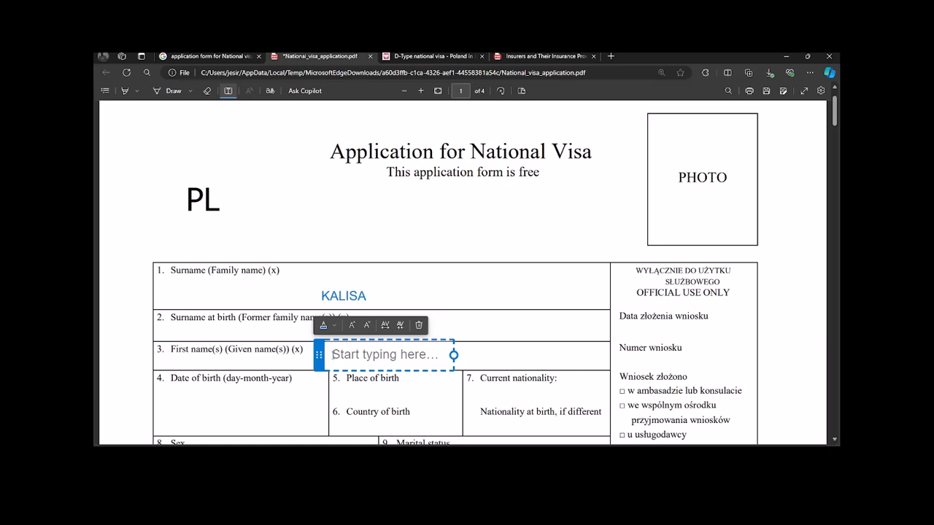
text(P)
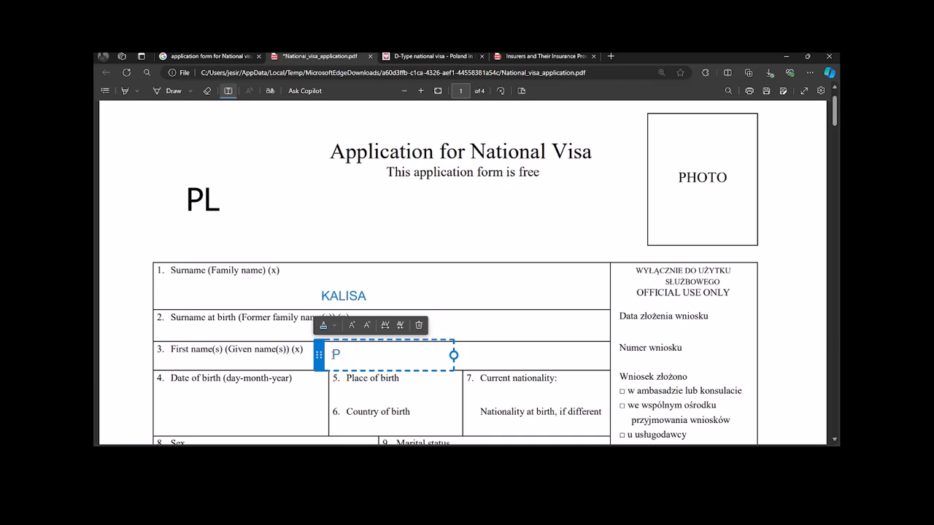
key(BackSpace)
text(Pierr)
key(BackSpace)
key(BackSpace)
key(BackSpace)
scroll(292, 356, down, 1)
click(209, 356)
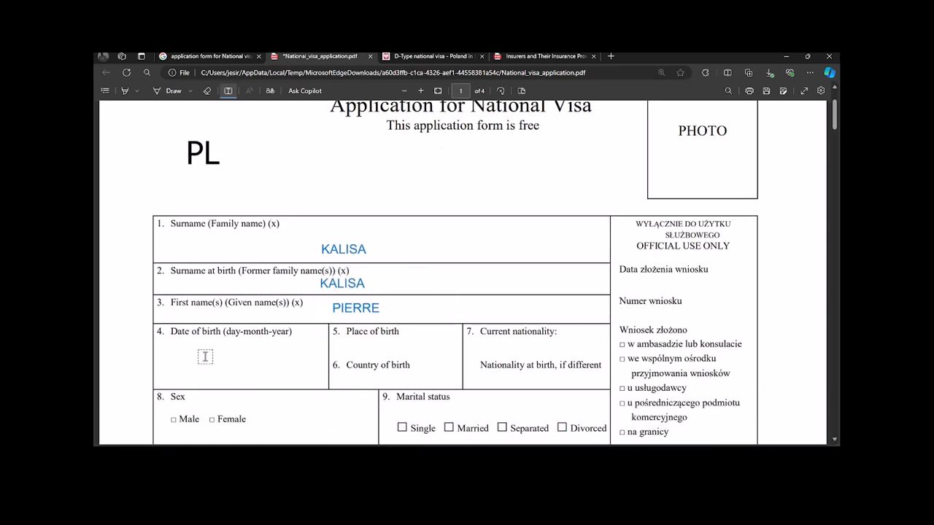
click(205, 356)
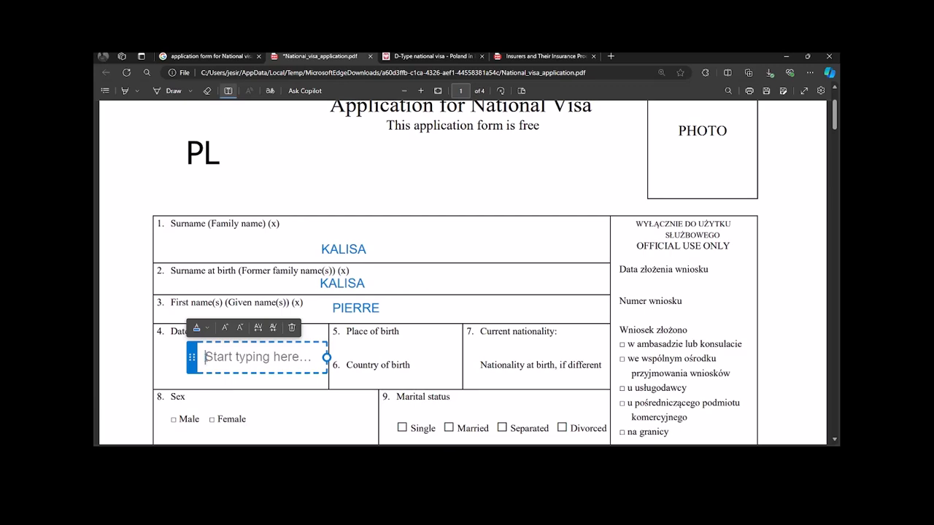
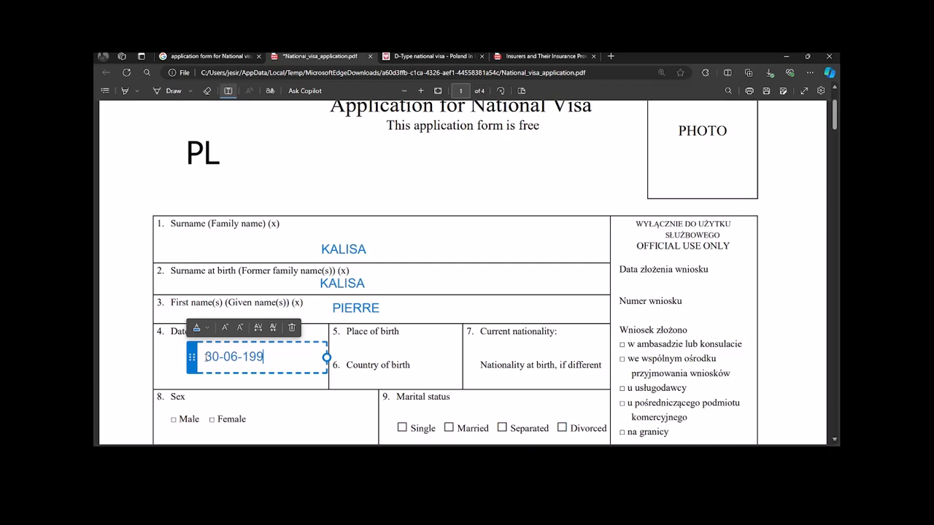
click(351, 349)
click(352, 350)
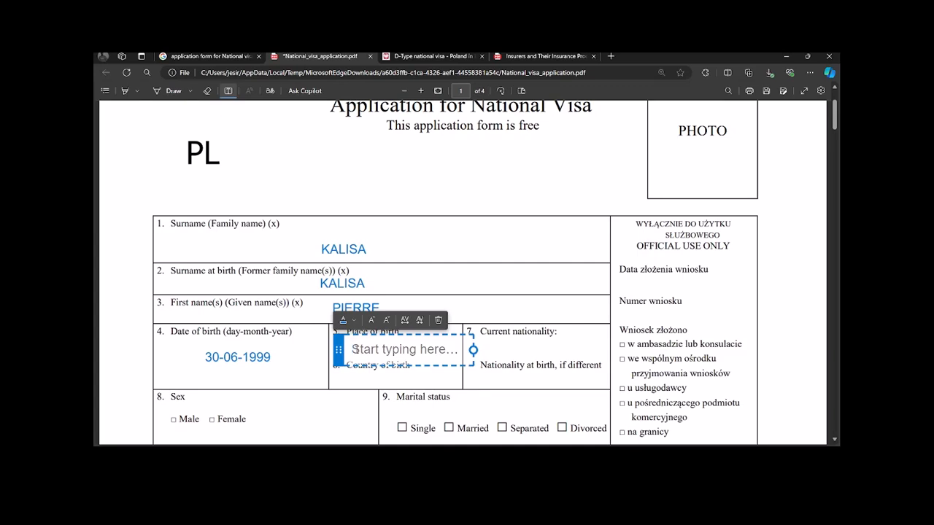
text(gas)
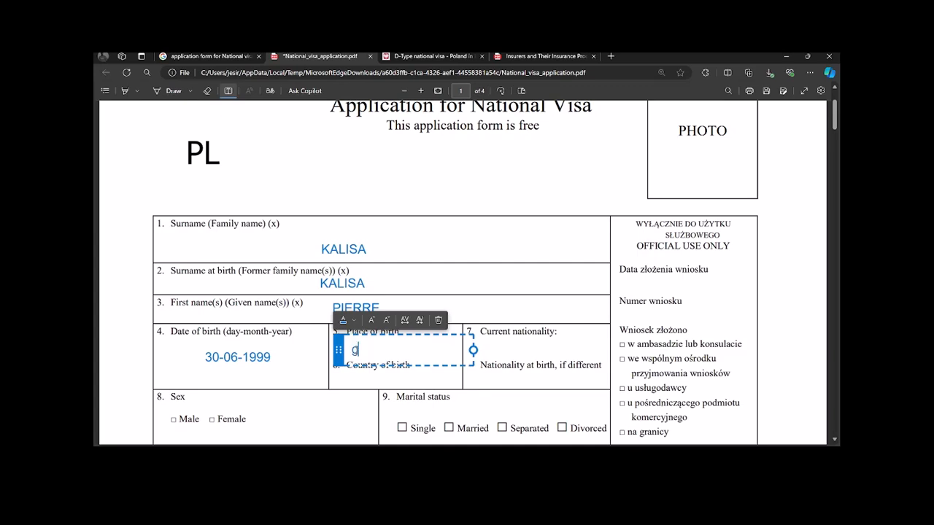
key(BackSpace)
key(BackSpace)
key(BackSpace)
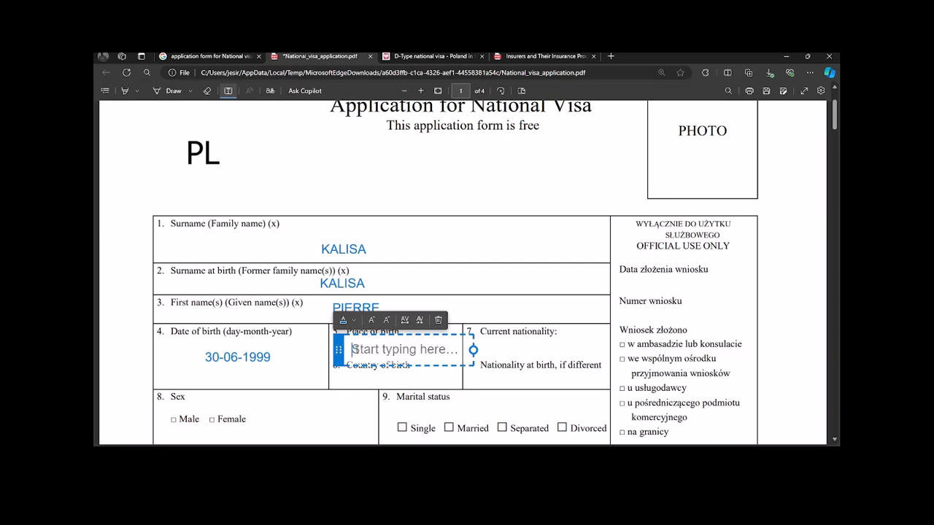
text(GASAB)
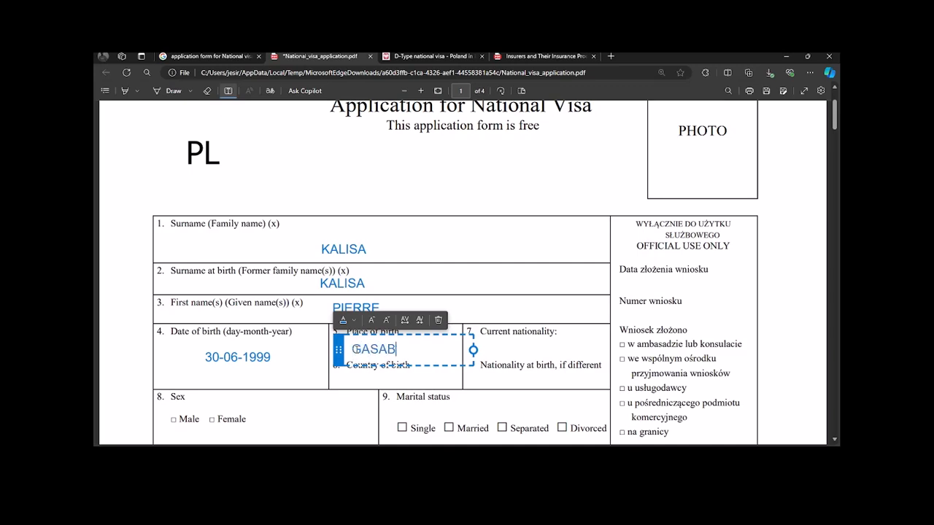
text(O / KINYINYA)
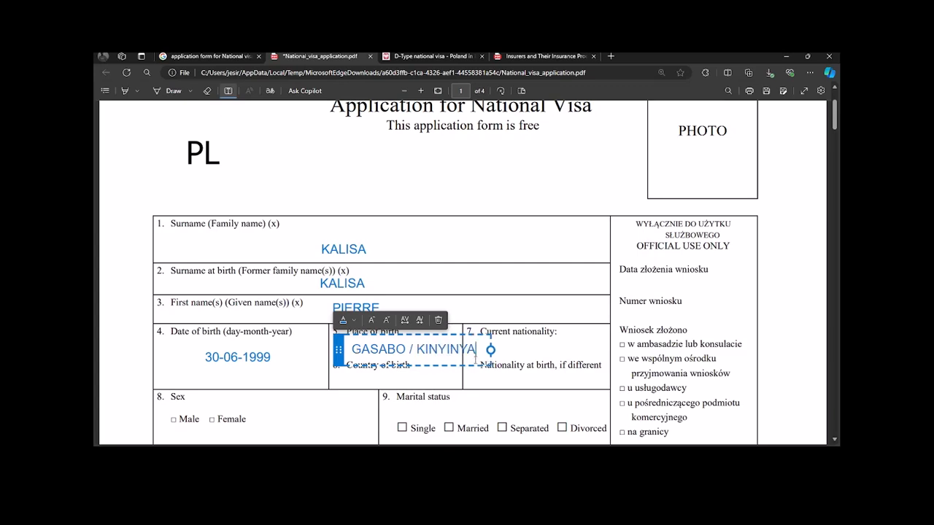
mouse_move(490, 350)
mouse_down()
mouse_move(458, 349)
mouse_move(495, 350)
mouse_up()
click(368, 377)
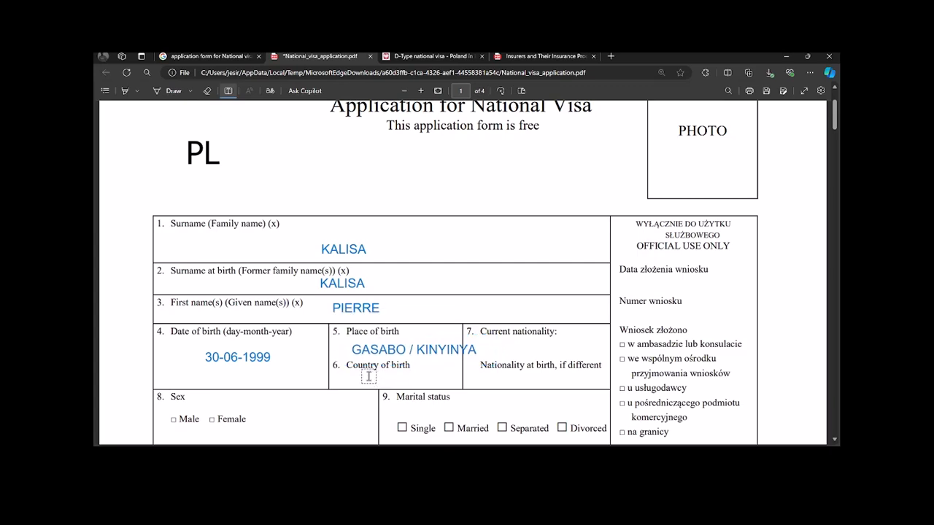
Step: Fill country of birth 'RWANDA /', current nationality RWANDAN and nationality at birth BURUNDIAN
click(368, 376)
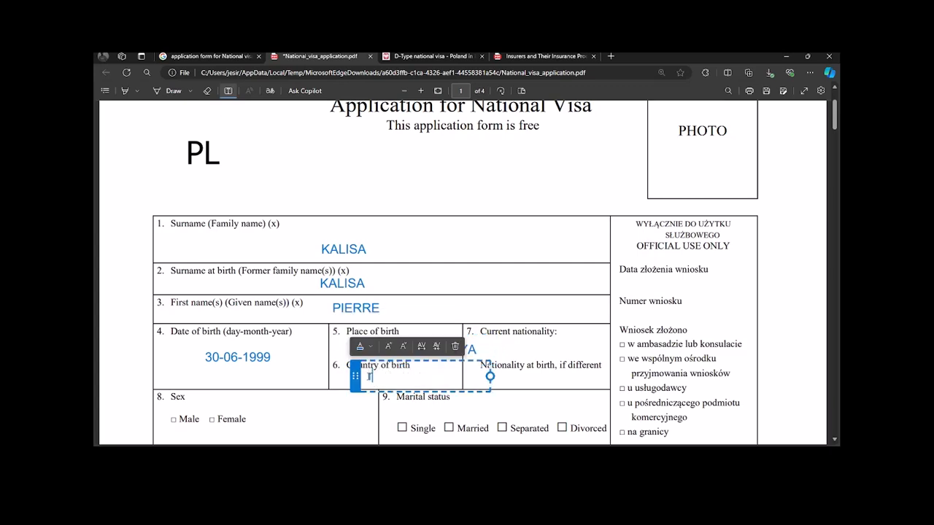
text(RWANDA /)
click(514, 352)
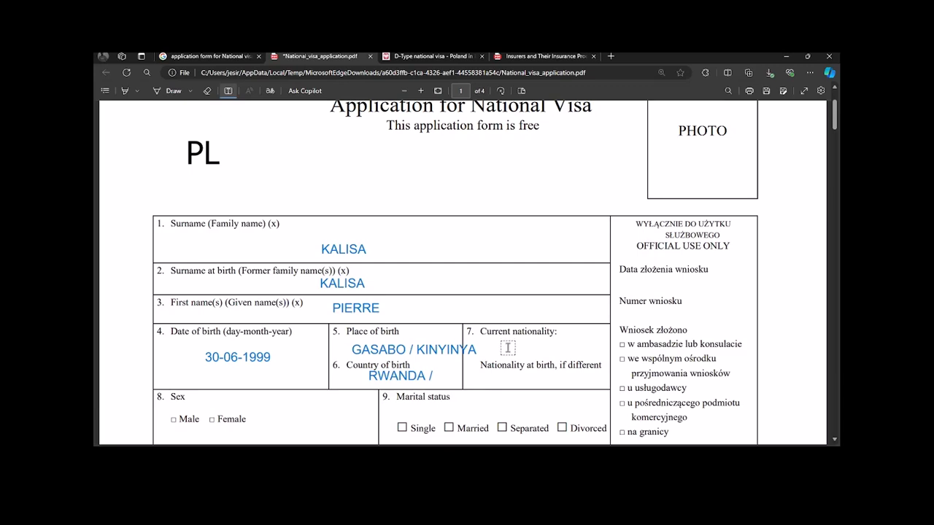
click(504, 348)
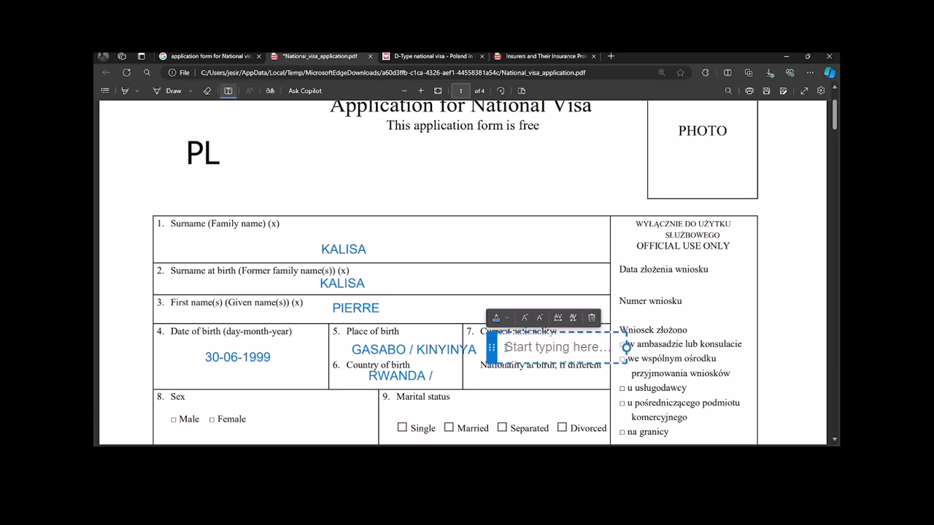
text(RWANDAN)
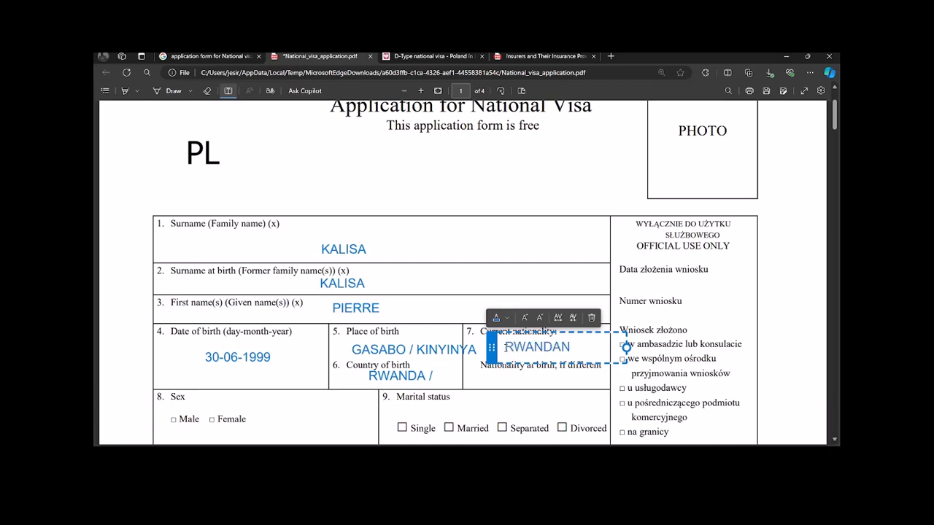
click(516, 380)
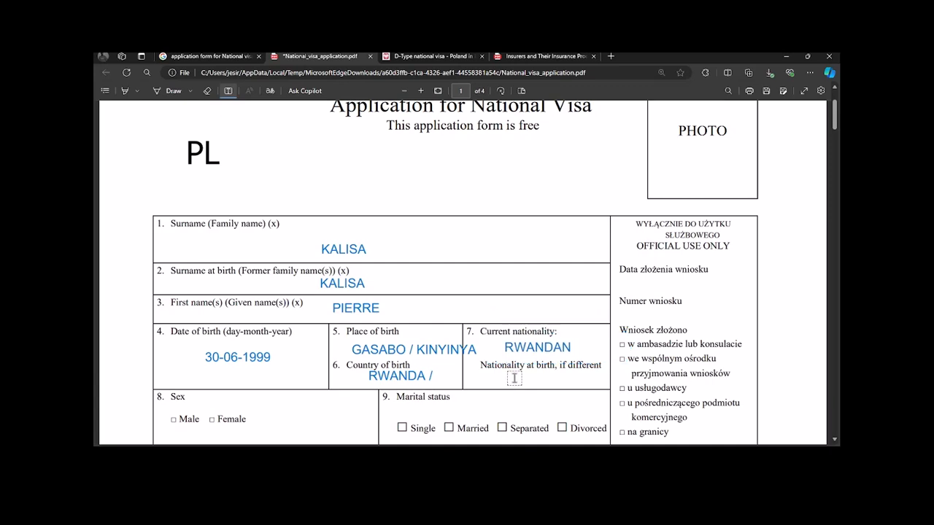
click(518, 375)
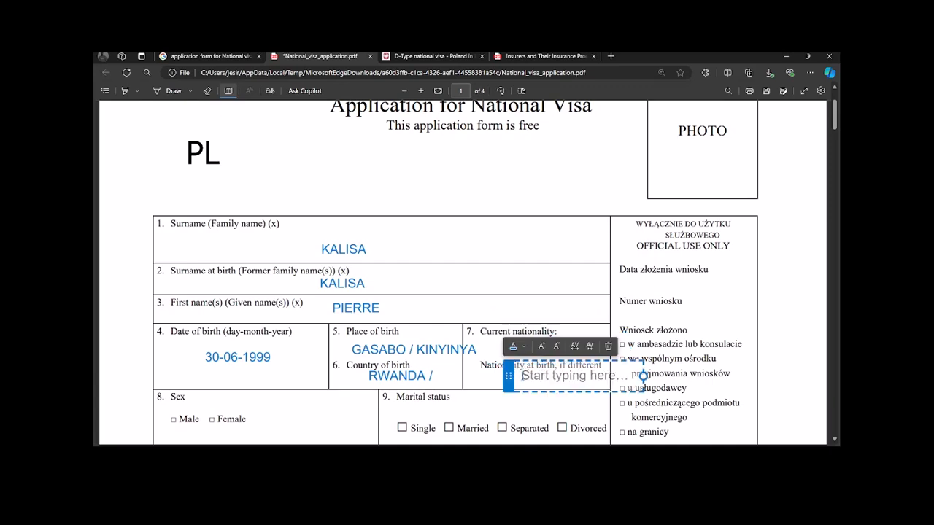
text(B)
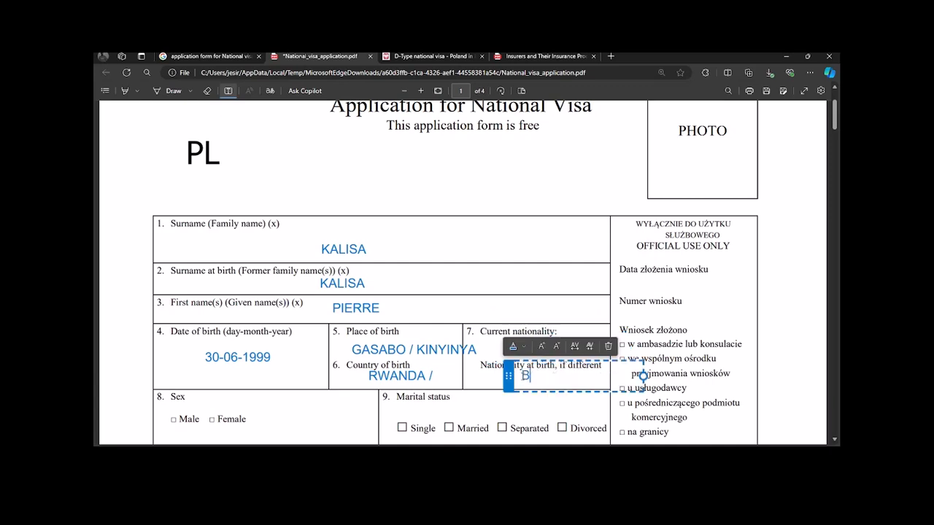
text(URUNDIAN)
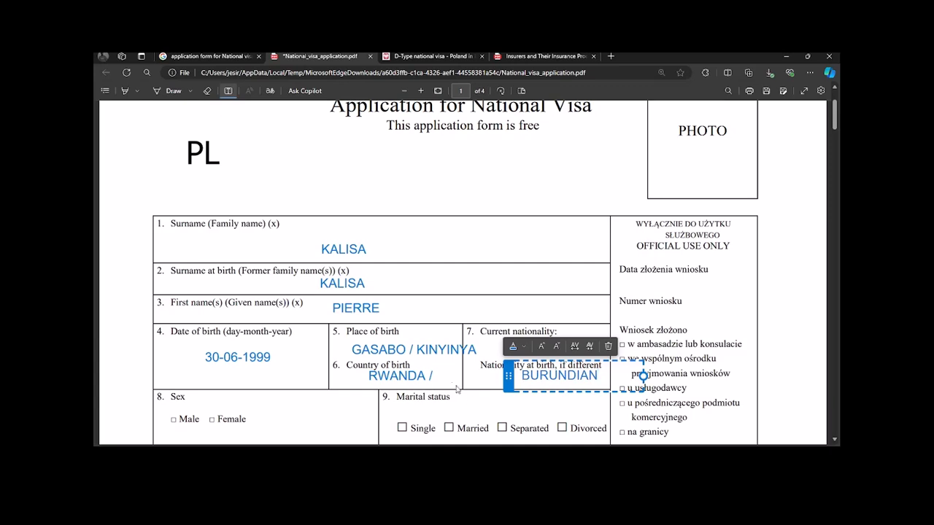
scroll(306, 336, down, 1)
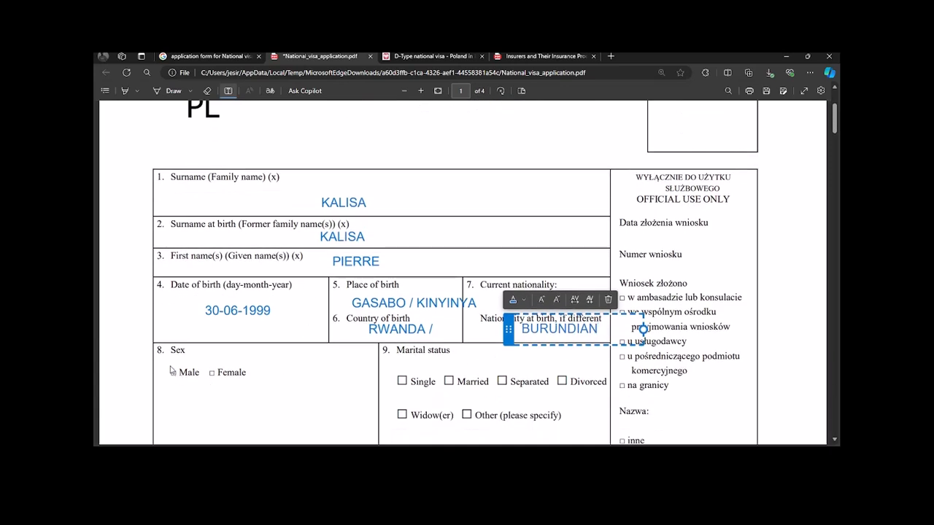
Step: Discard the empty text boxes at Sex and Marital status and scroll down to fields 10–17
click(173, 372)
click(173, 373)
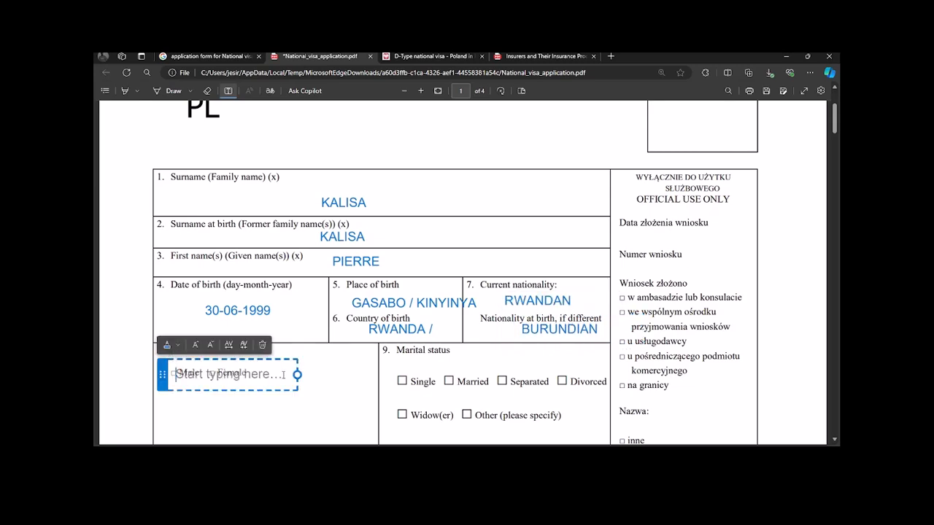
click(343, 430)
click(442, 366)
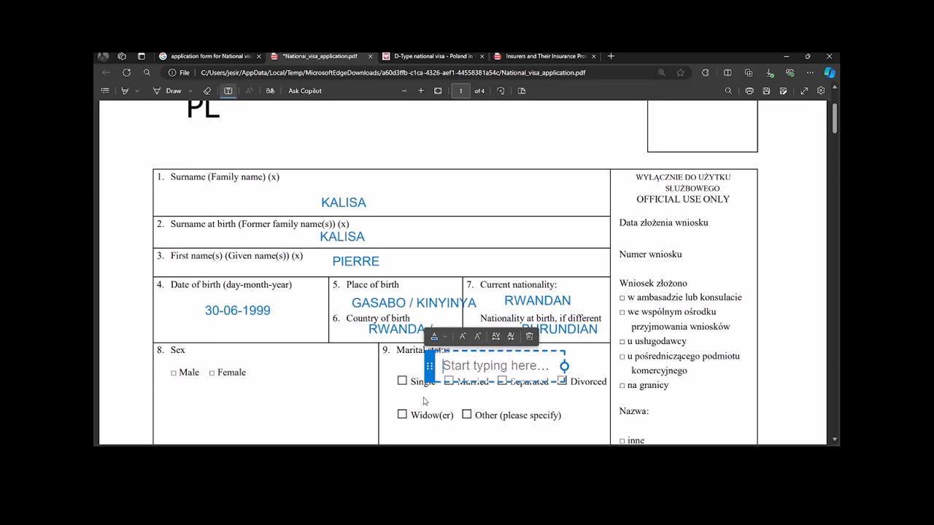
click(406, 404)
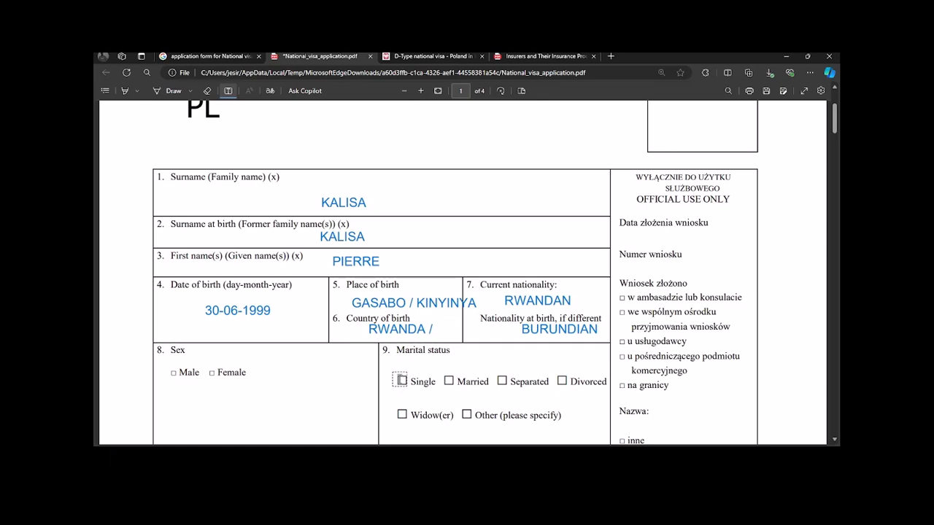
scroll(463, 376, down, 2)
scroll(470, 372, down, 4)
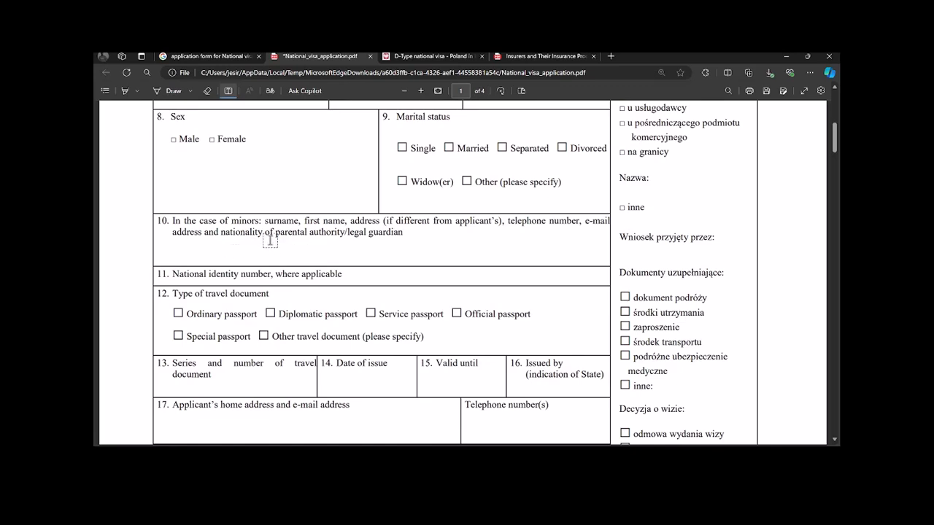
Step: Clear the stray boxes in field 10 and type the applicant's national identity number into field 11
click(273, 249)
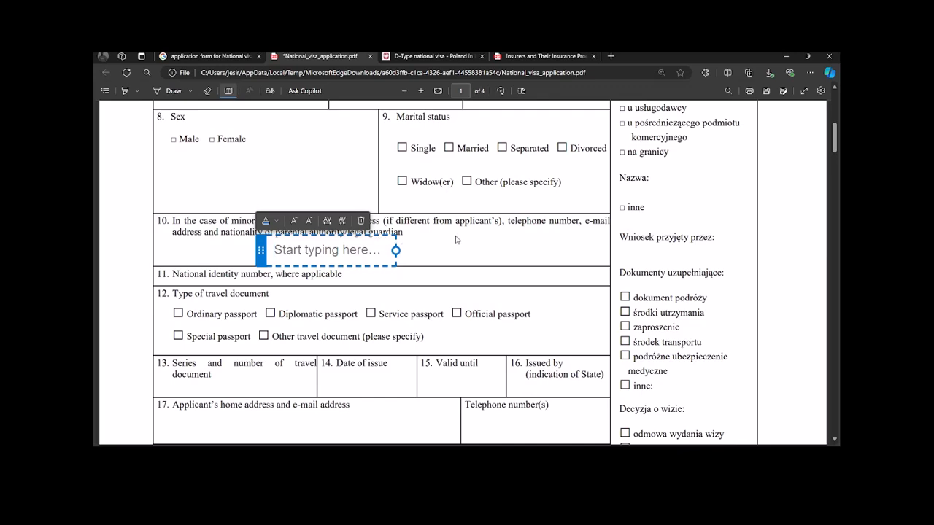
click(436, 248)
click(315, 253)
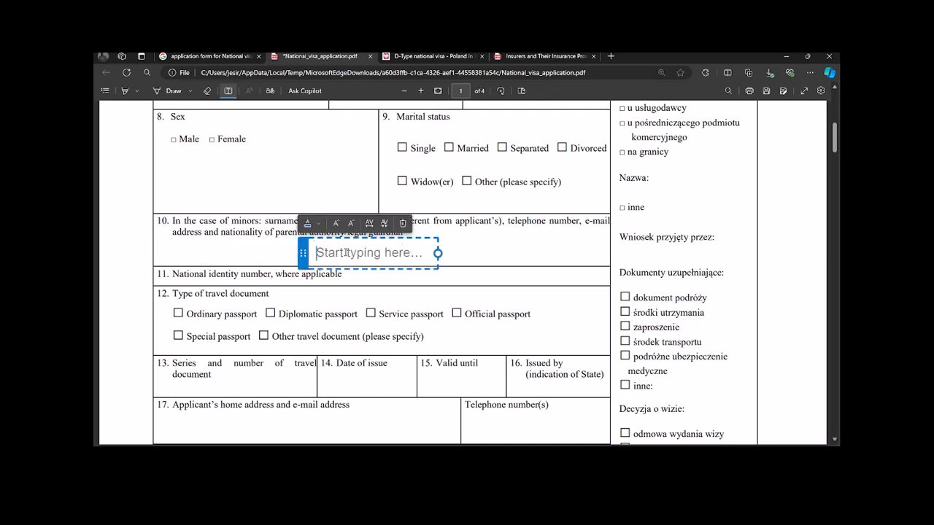
click(377, 275)
click(377, 274)
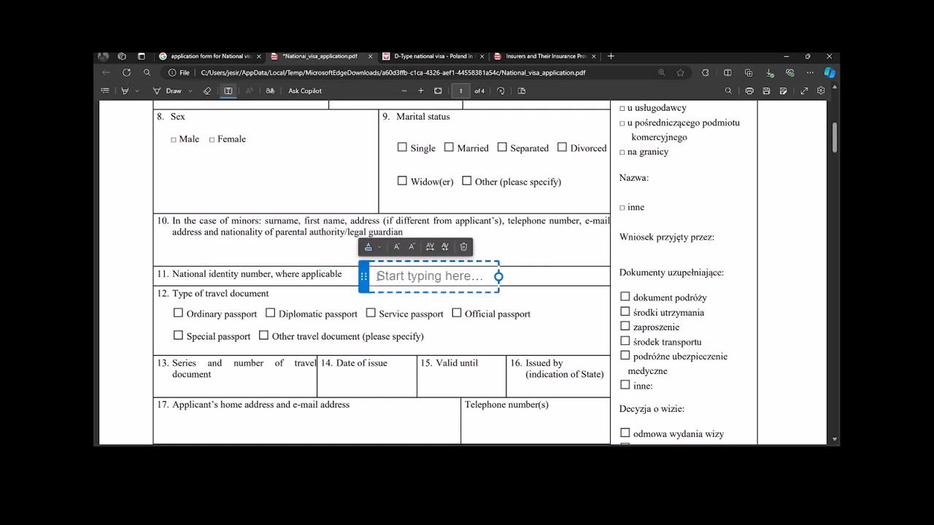
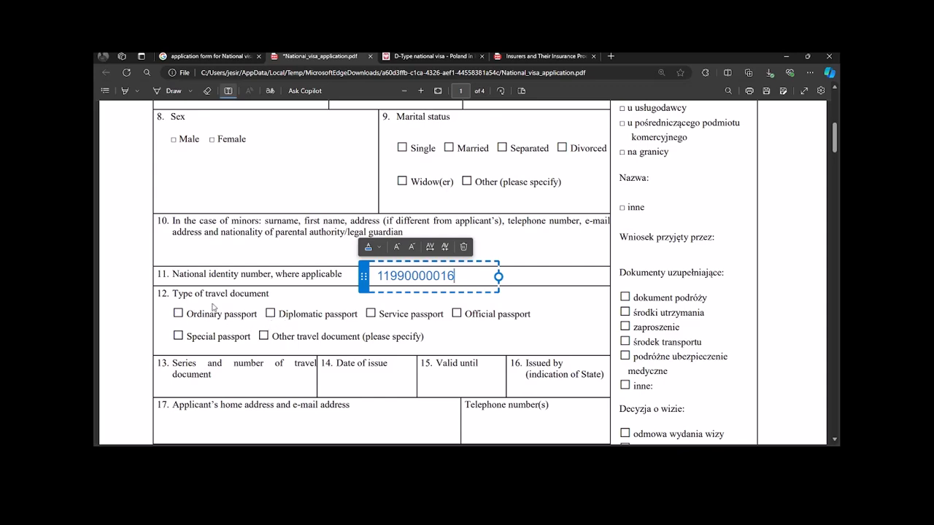
scroll(212, 312, down, 2)
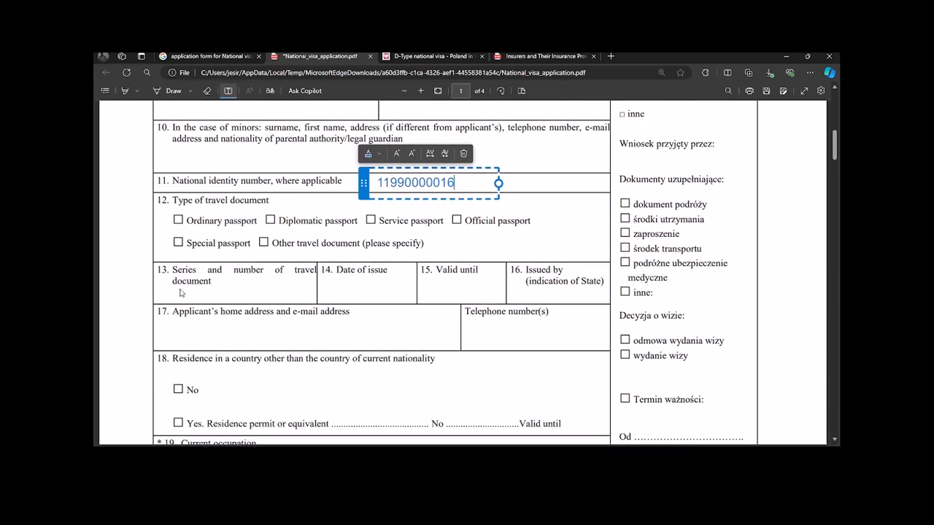
Step: Type the applicant's passport series and number into field 13, fixing typos along the way
click(185, 299)
click(183, 292)
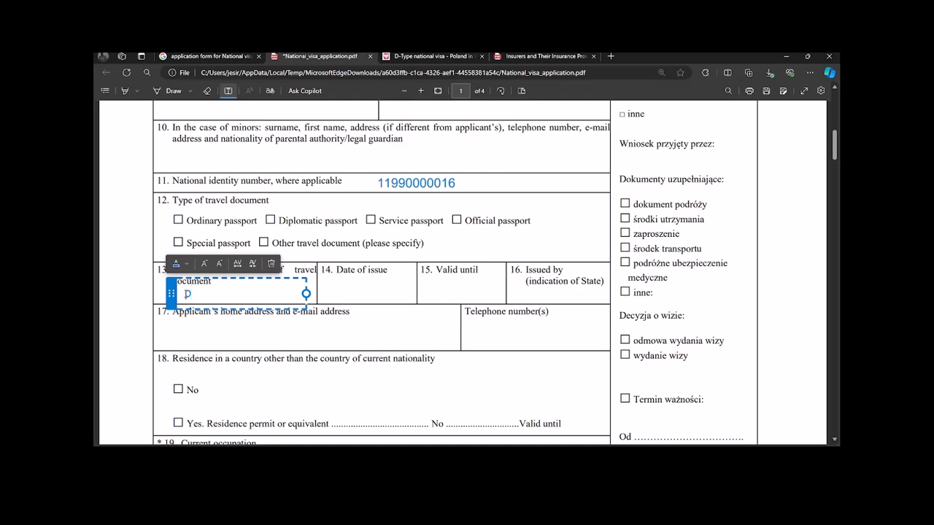
key(BackSpace)
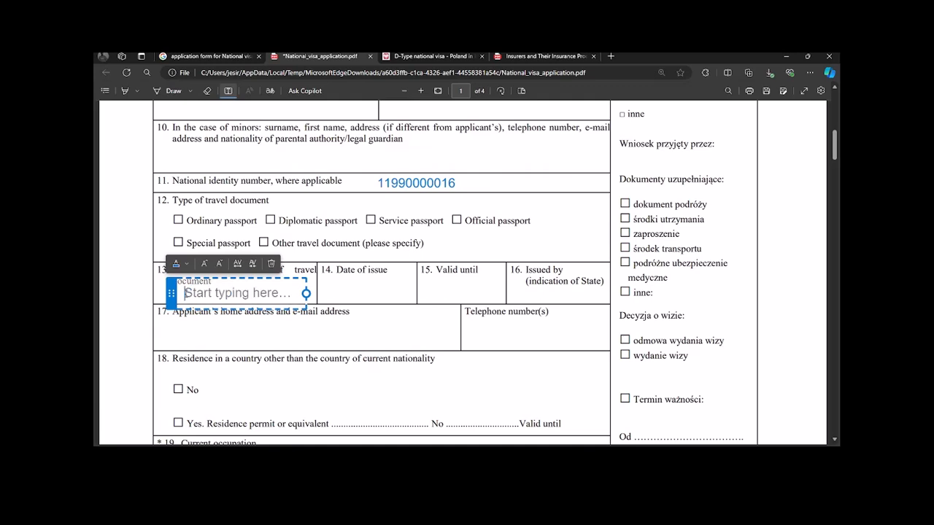
text(PC)
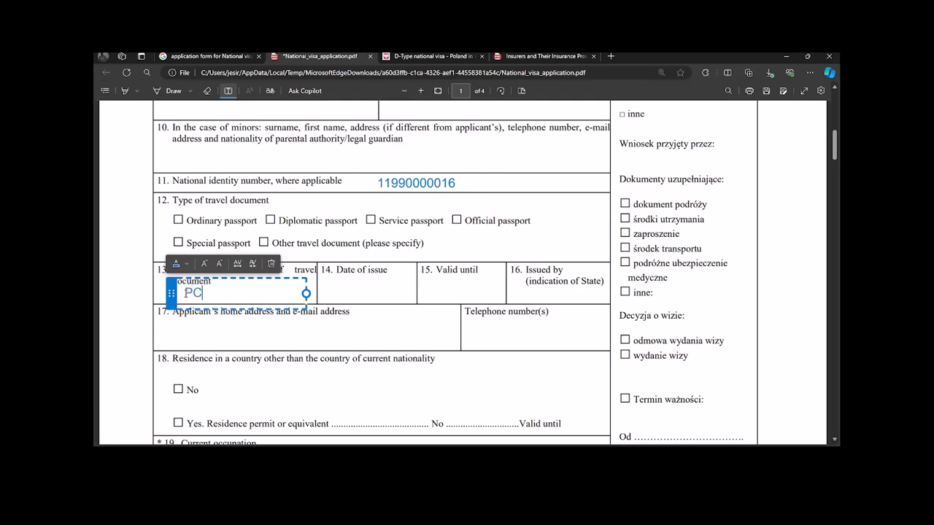
key(BackSpace)
text(B)
key(BackSpace)
key(BackSpace)
click(326, 295)
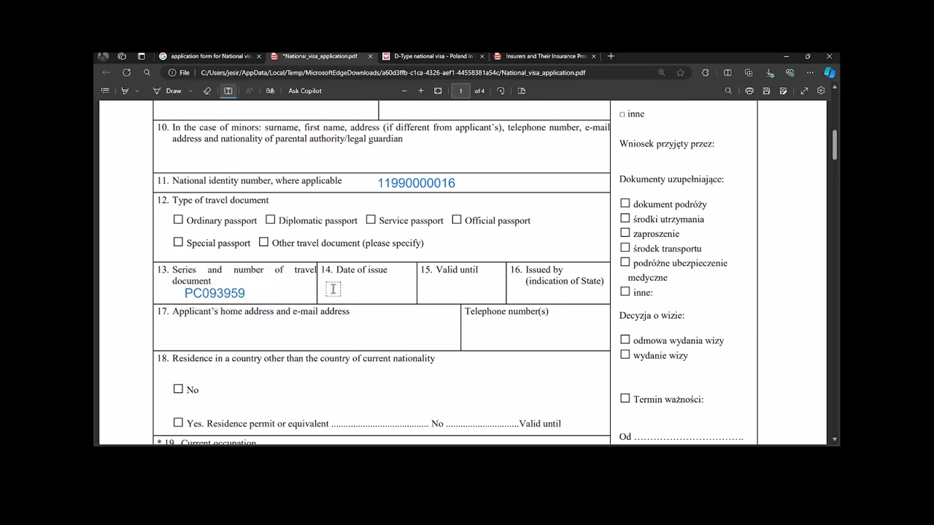
Step: Enter 18/07/2024 as the passport date of issue in field 14
click(333, 289)
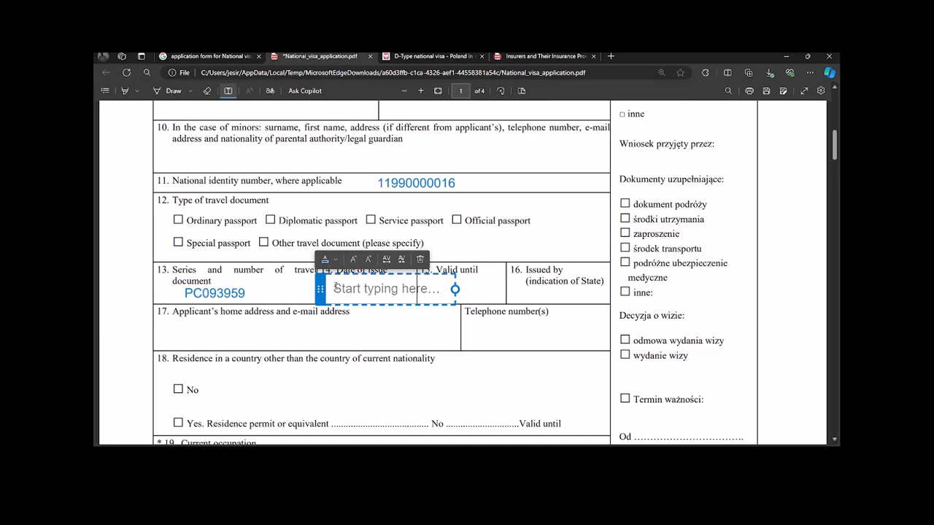
text(18)
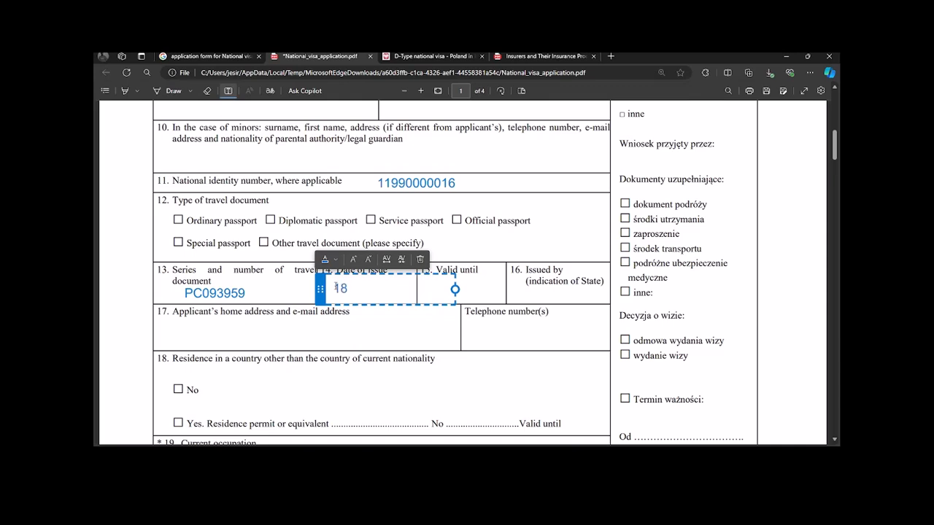
text(/07/2024)
click(477, 288)
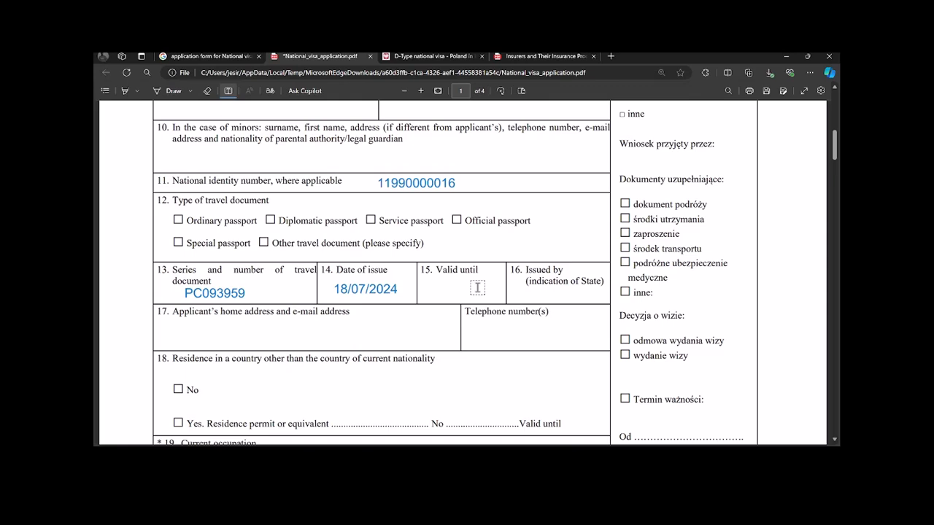
click(450, 287)
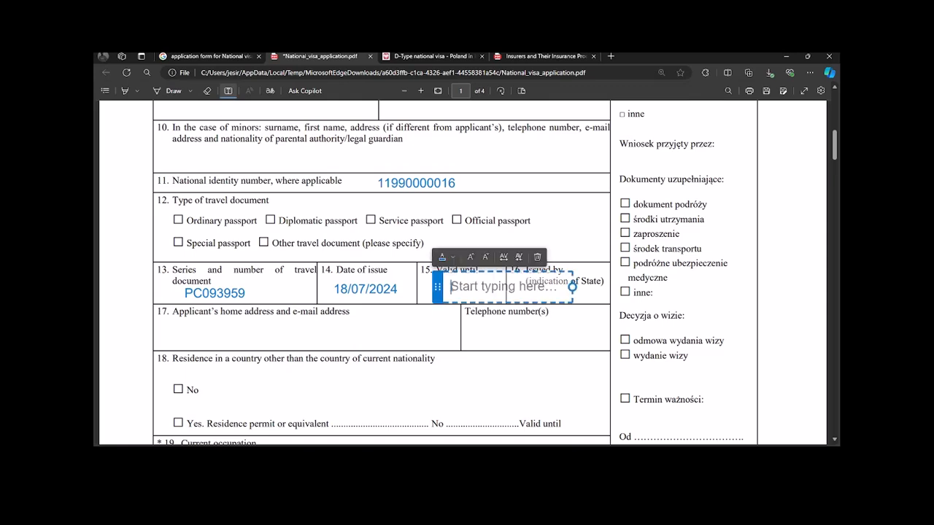
Step: Enter GOVERNMENT OF RWANDA as the issuing State and position it within the field 16 cell
click(584, 295)
click(564, 295)
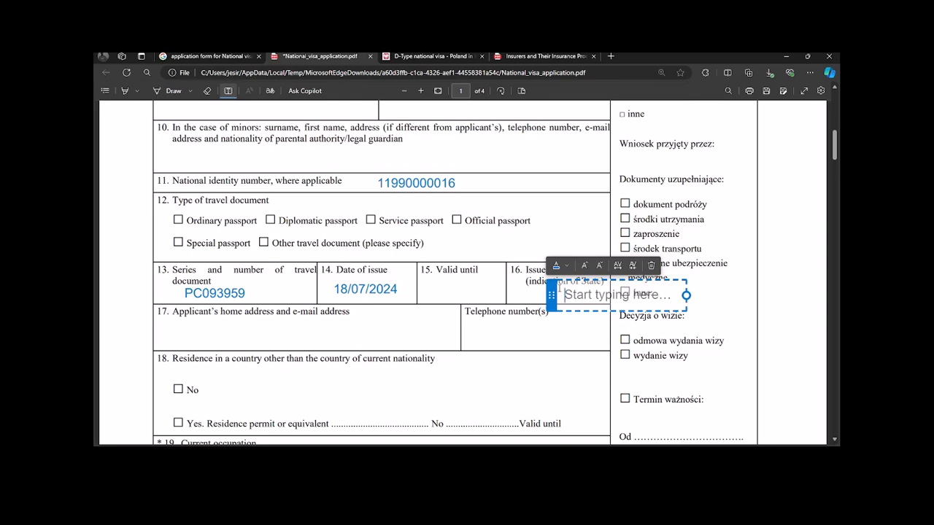
text(g3)
key(BackSpace)
key(BackSpace)
text(G)
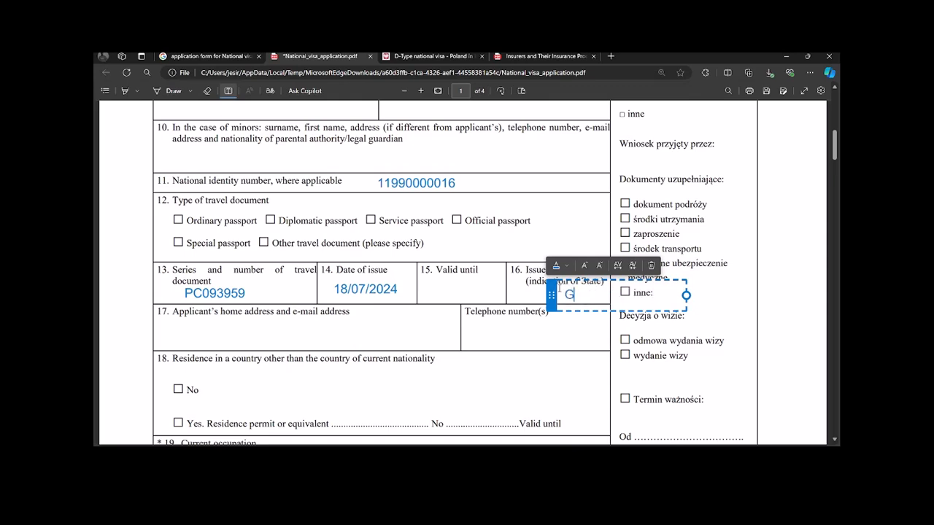
text(OVERNMENT OF RWANDA)
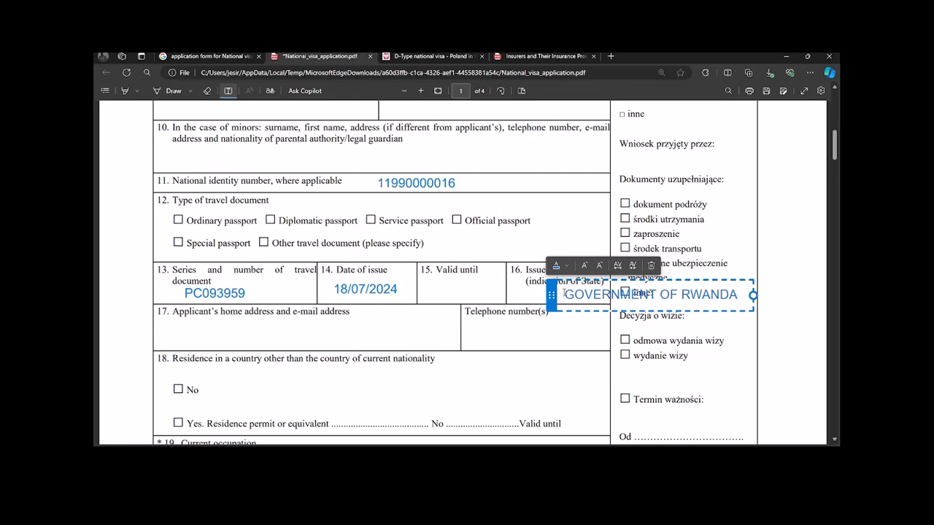
drag(551, 297, 492, 295)
click(205, 326)
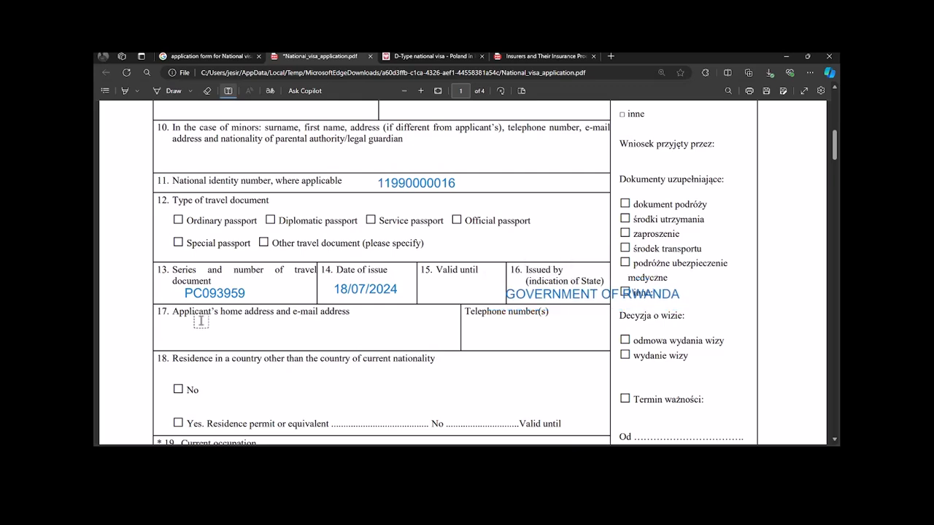
Step: Type the applicant's e-mail address into field 17
click(205, 328)
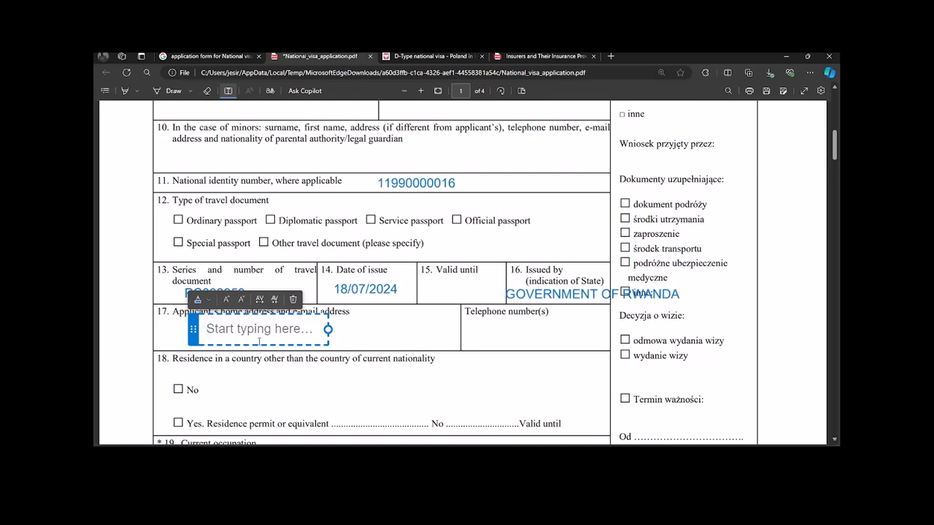
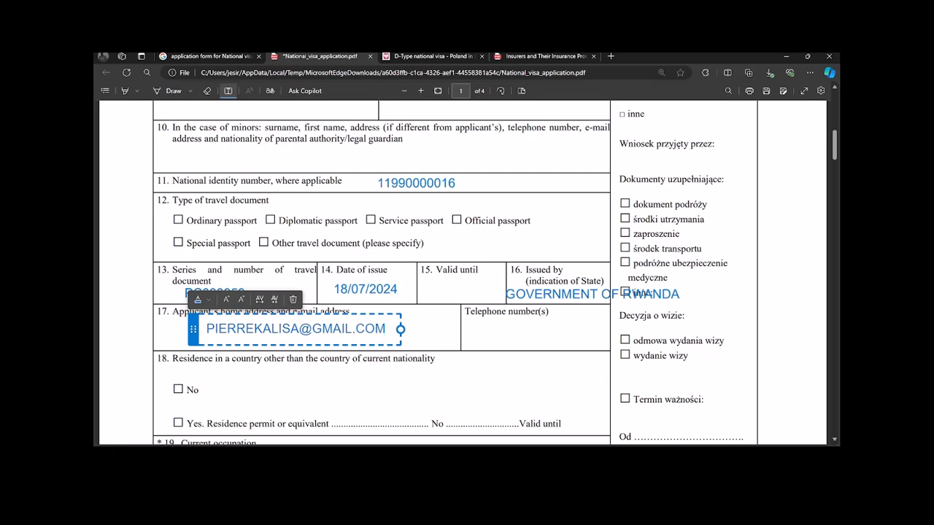
scroll(500, 305, down, 3)
Step: Remove the empty telephone box and type the applicant's home address below the e-mail line
click(425, 198)
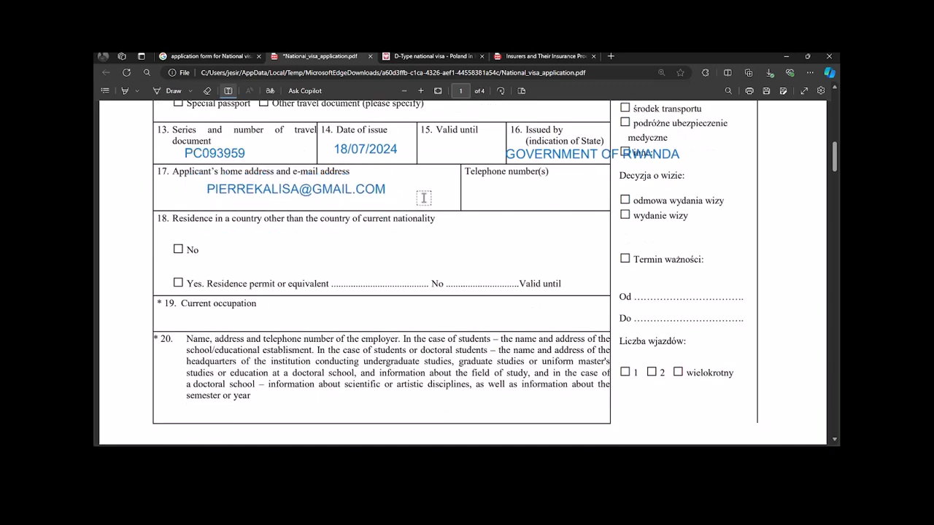
click(406, 182)
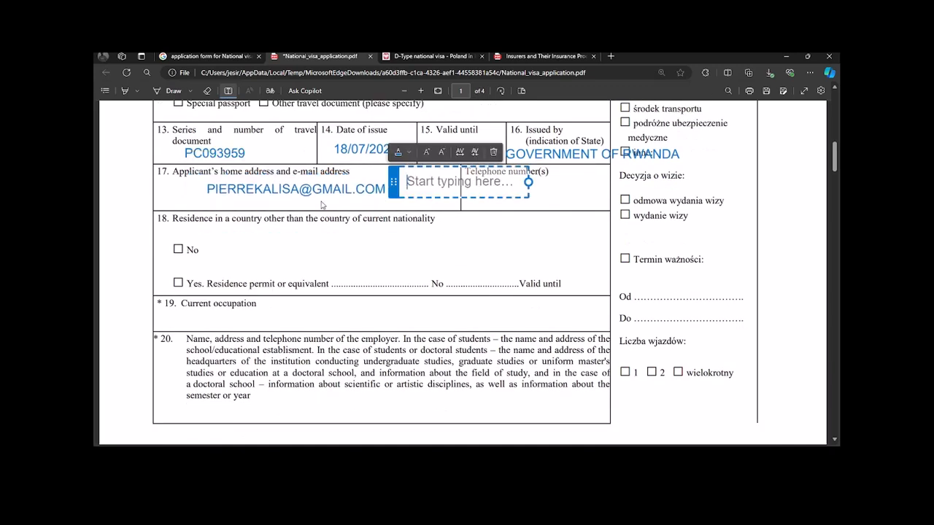
click(266, 205)
click(235, 204)
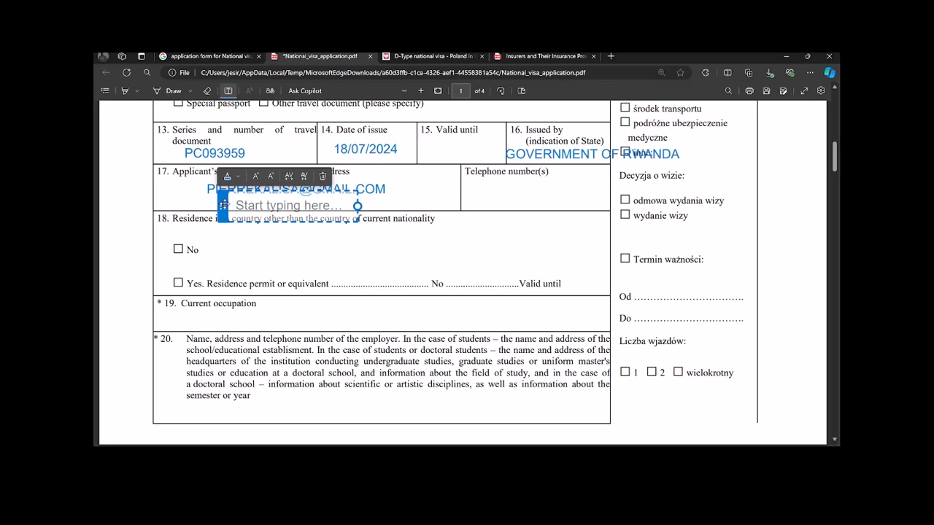
text(GASABO-K)
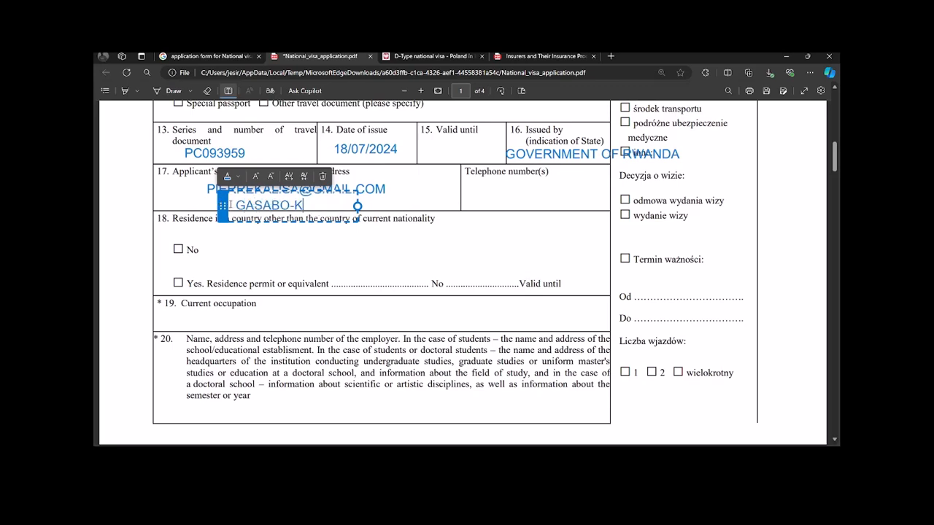
text(INIYNYA/)
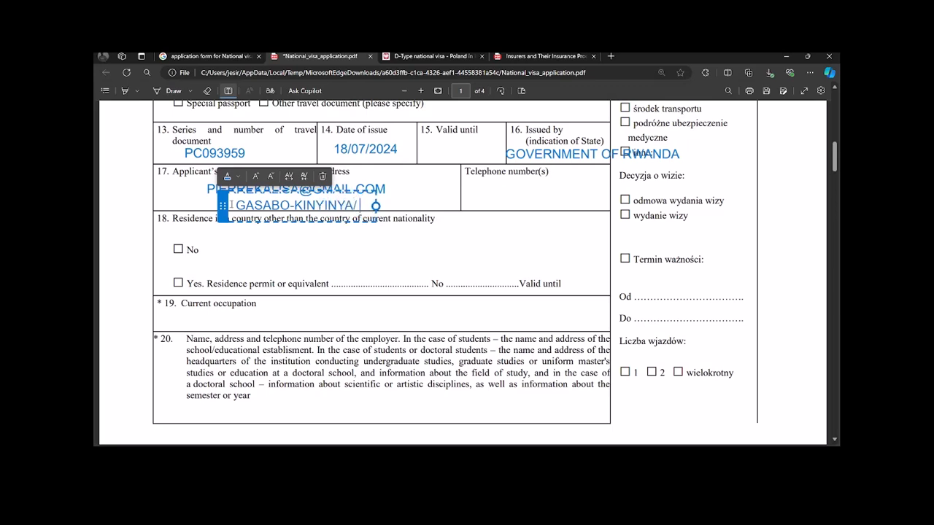
text( KIGAL)
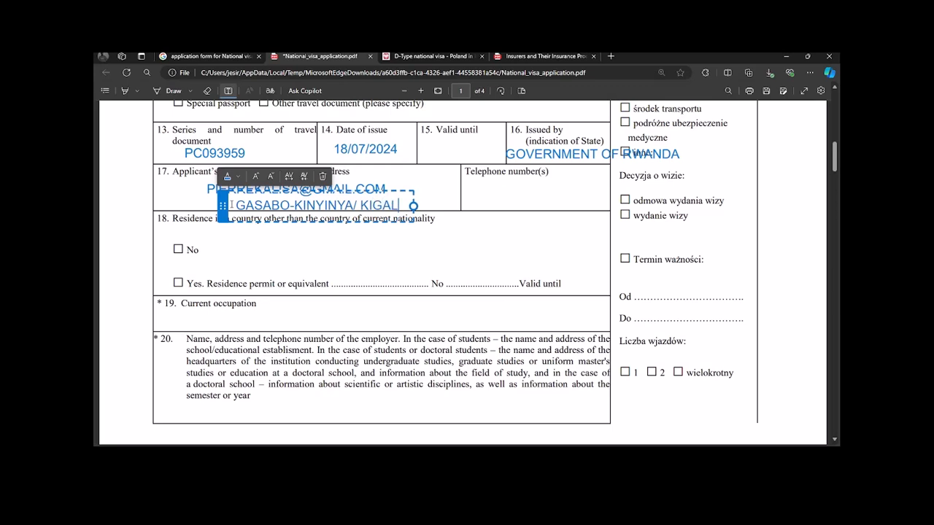
text(I CITY)
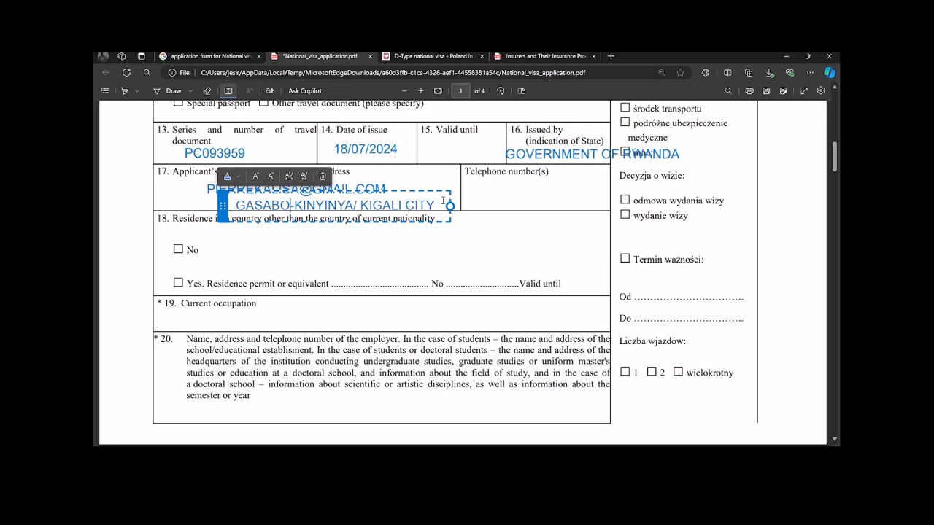
drag(442, 204, 361, 205)
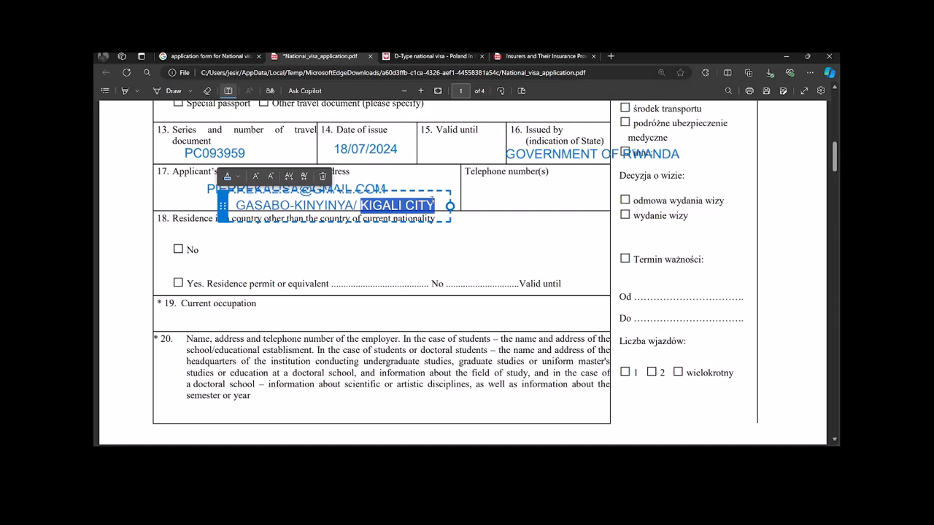
Step: Enter the applicant's telephone number in the telephone cell and place a box in field 19
click(490, 192)
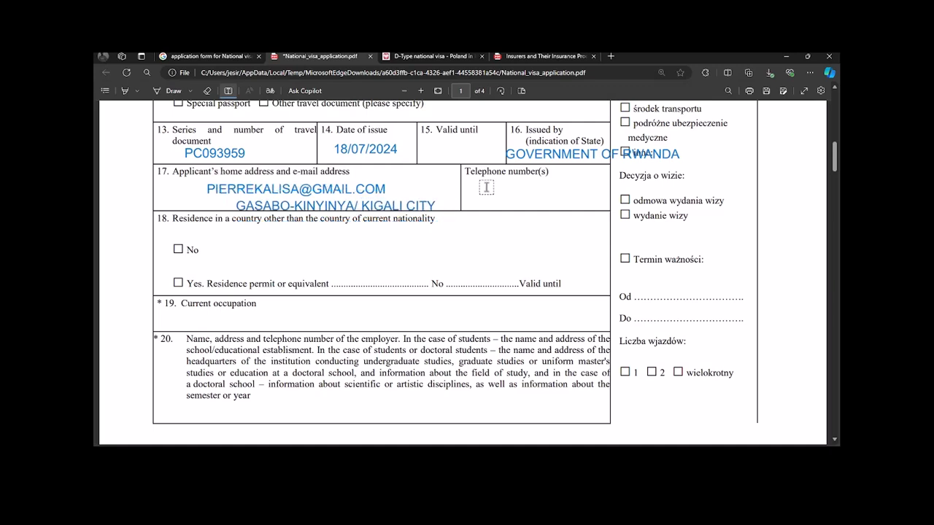
click(485, 191)
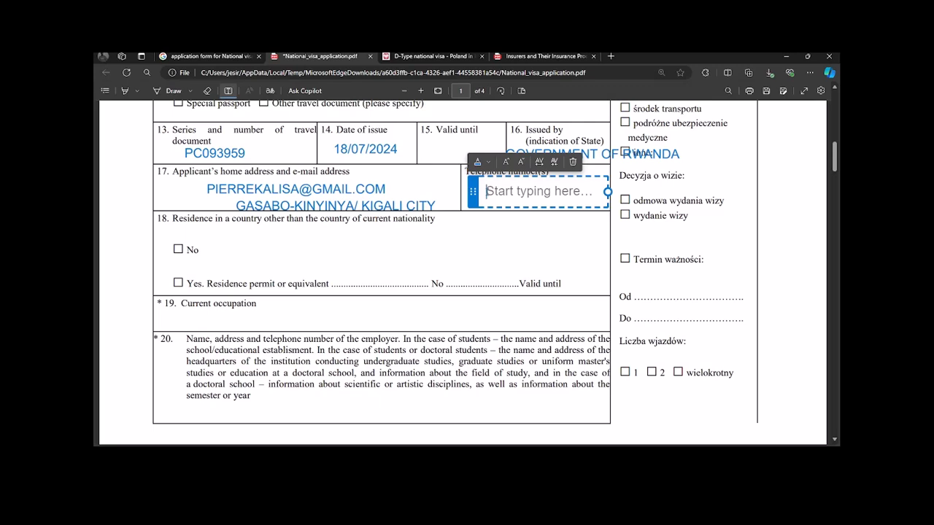
text(+)
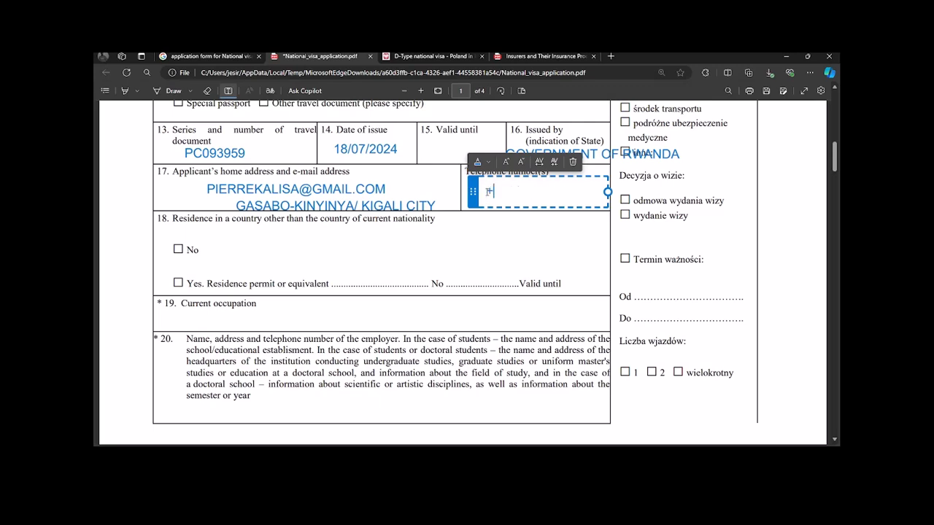
text(2507888)
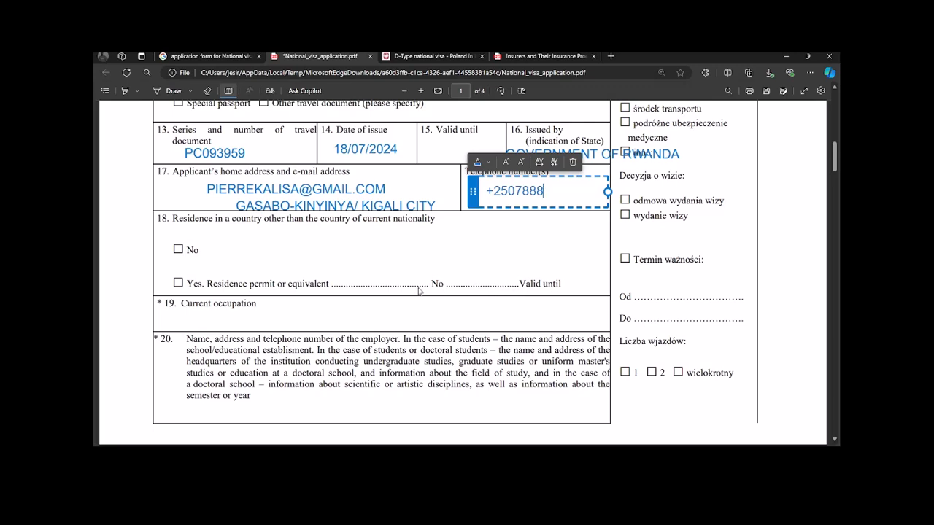
click(363, 314)
click(363, 315)
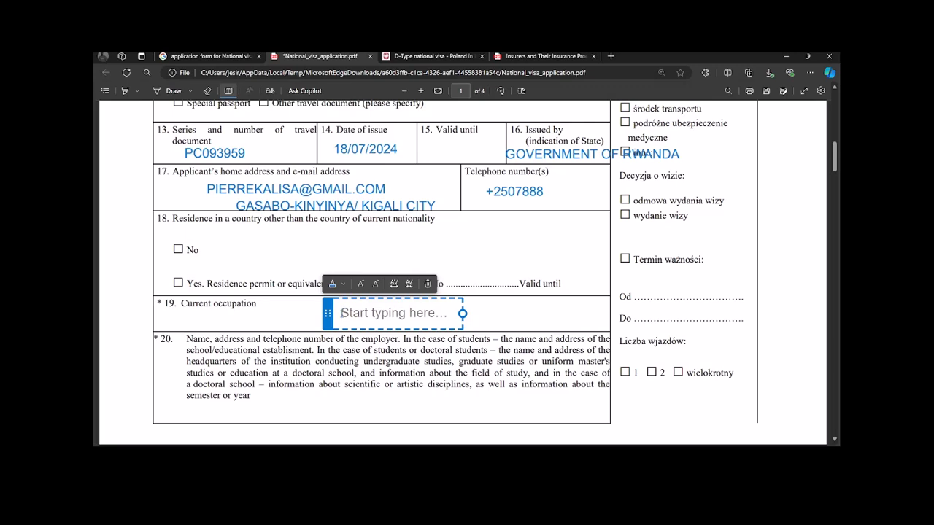
Step: Type COMPUTER EXPERT into field 19 and scroll to review the form
text(COMPU)
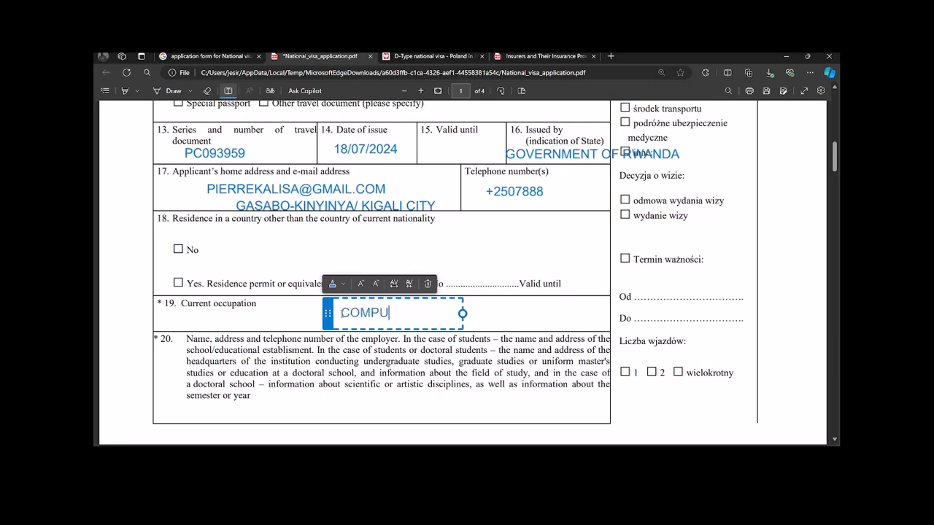
text(TER EXPERT)
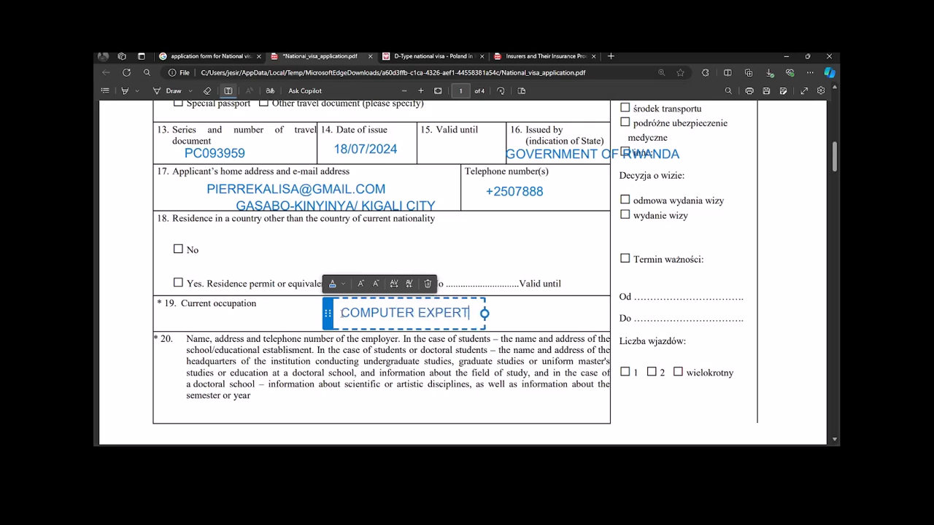
scroll(347, 320, down, 3)
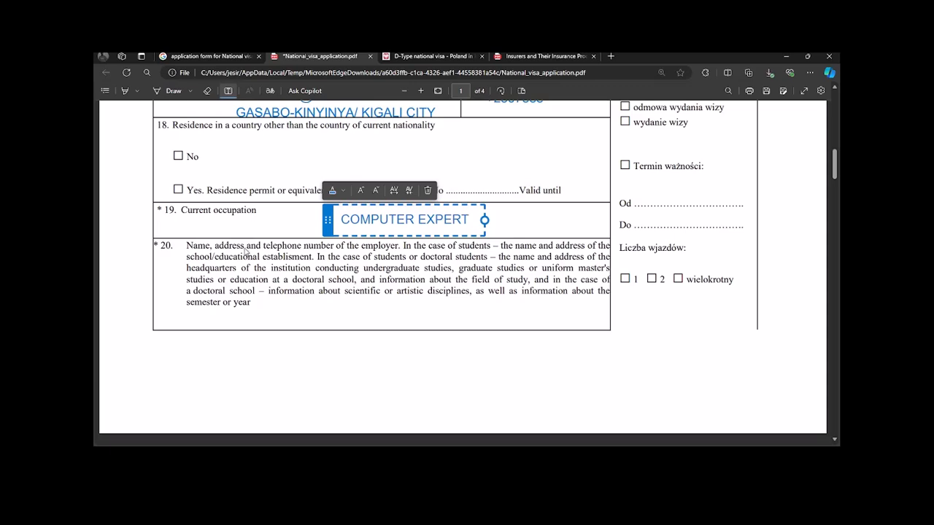
scroll(421, 284, up, 1)
scroll(421, 284, down, 5)
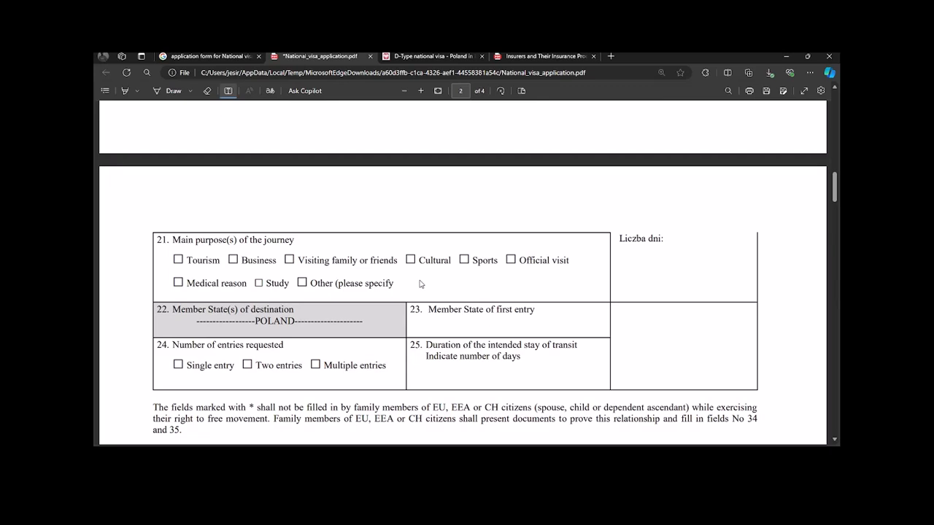
scroll(419, 284, up, 5)
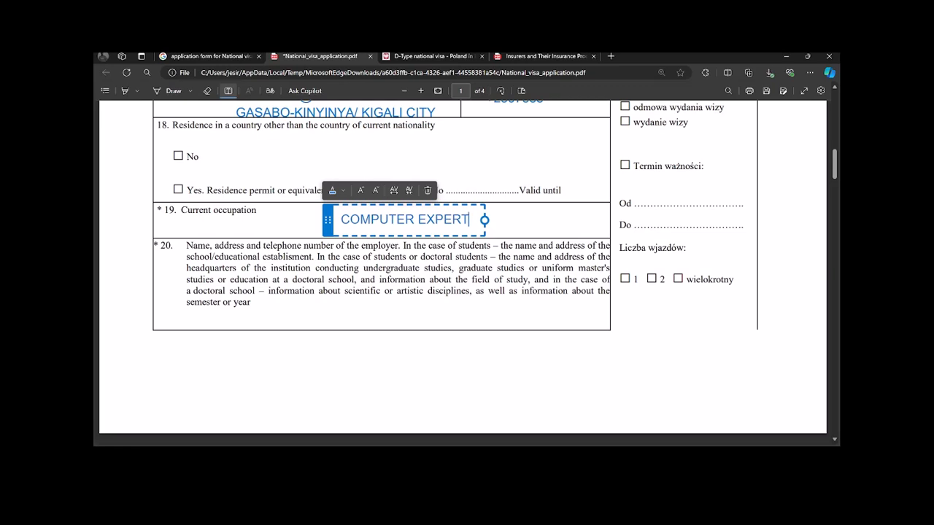
Step: Enter 'XYZ COMPANY - NYARUGENGE /' as the employer details in field 20
click(288, 308)
click(289, 308)
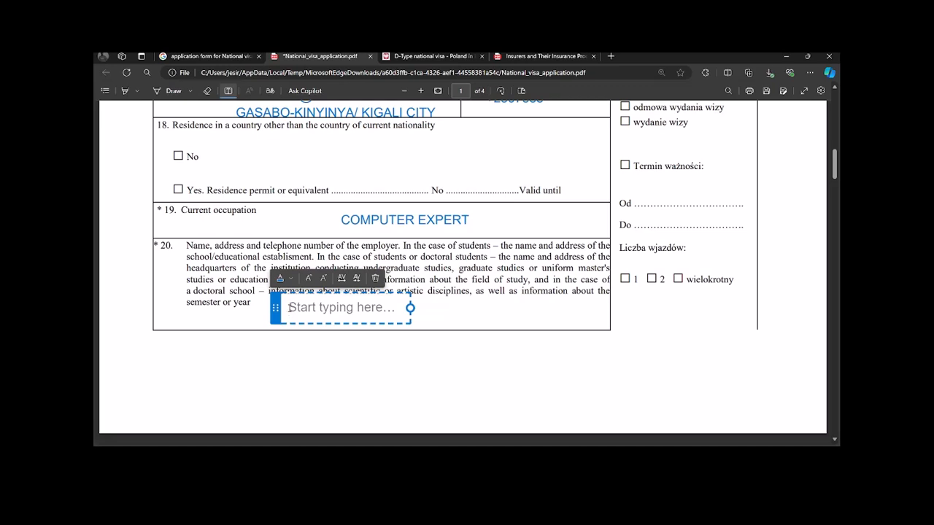
text(K)
key(BackSpace)
key(BackSpace)
text(XYZ COM)
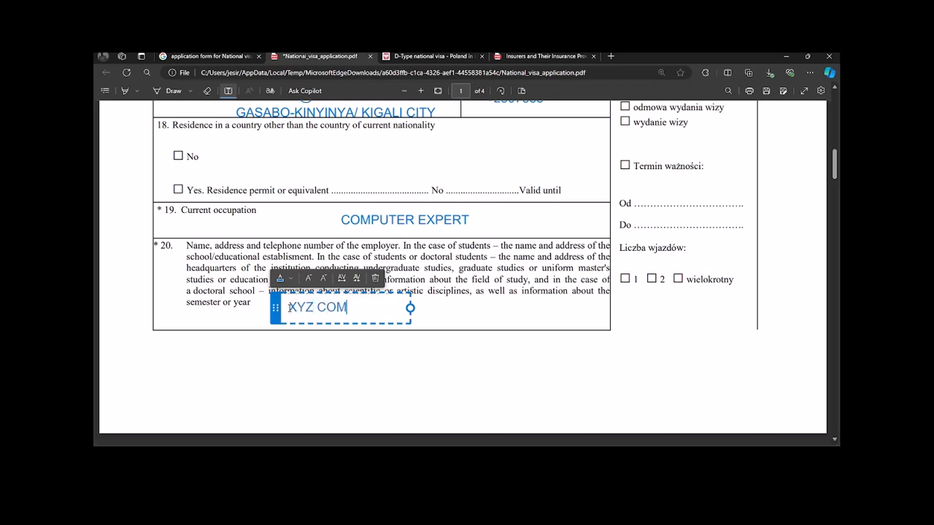
text(PANY - NYARUGENGE /)
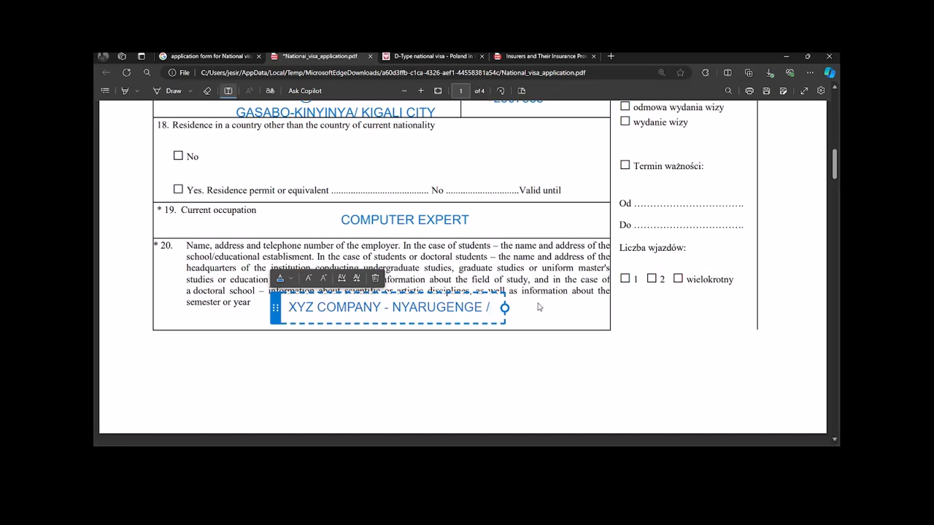
click(521, 304)
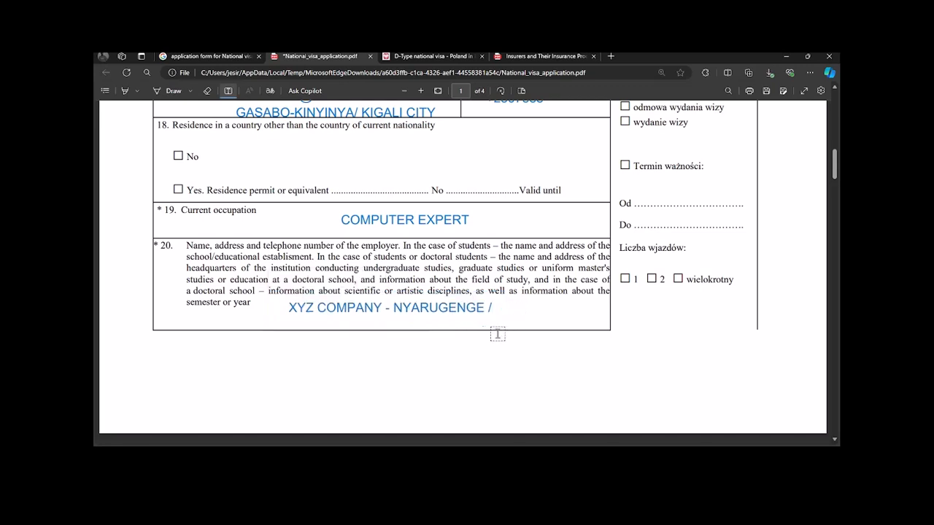
scroll(456, 322, down, 1)
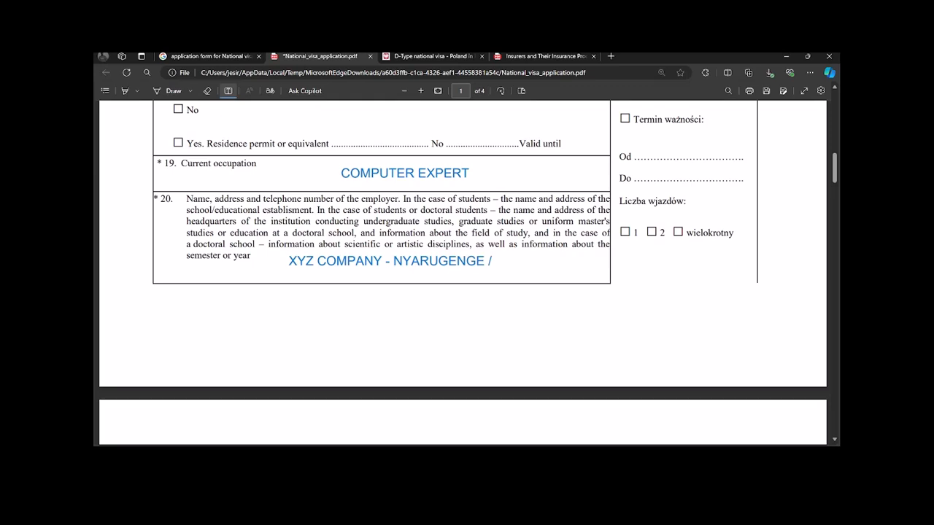
Step: Scroll down to page 2 to show journey details fields 21–25, where field 22 reads POLAND
scroll(419, 226, down, 4)
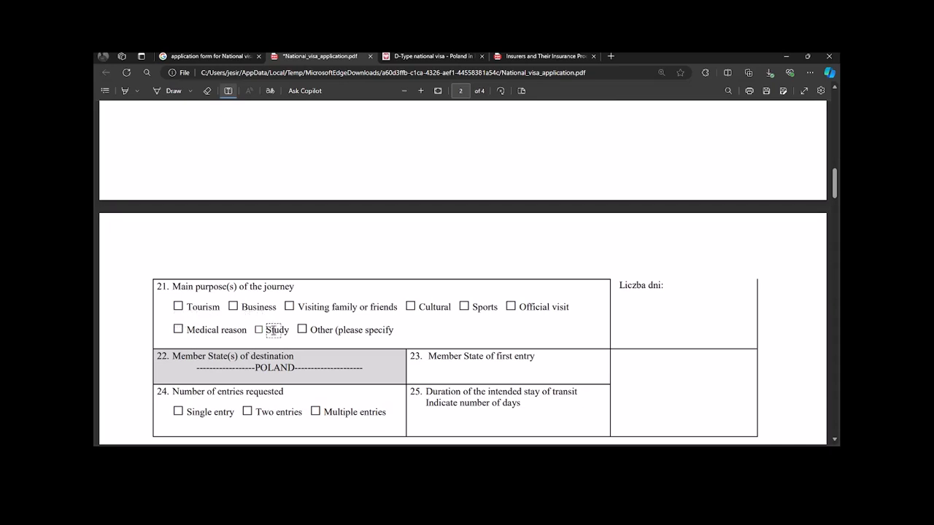
scroll(301, 344, down, 2)
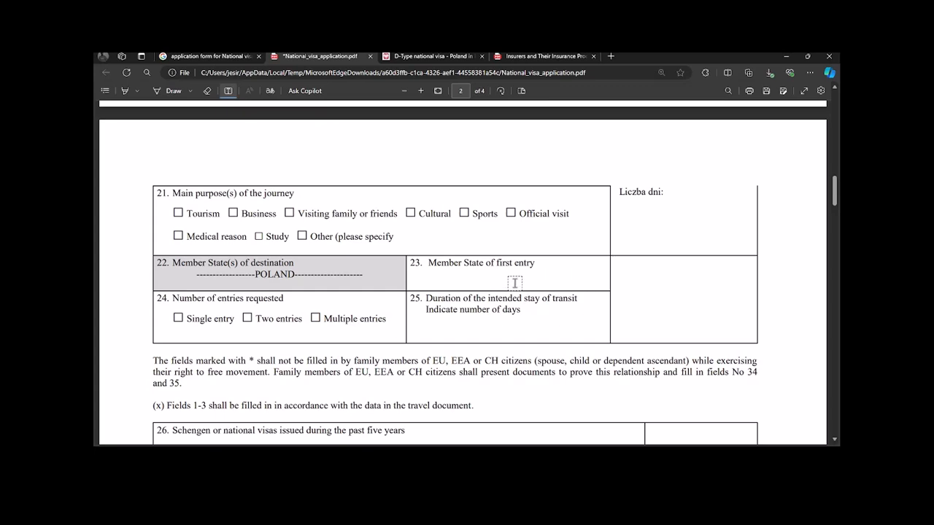
Step: Enter POLAND in capitals in field 23, replacing the lowercase 'poland' first typed
click(513, 283)
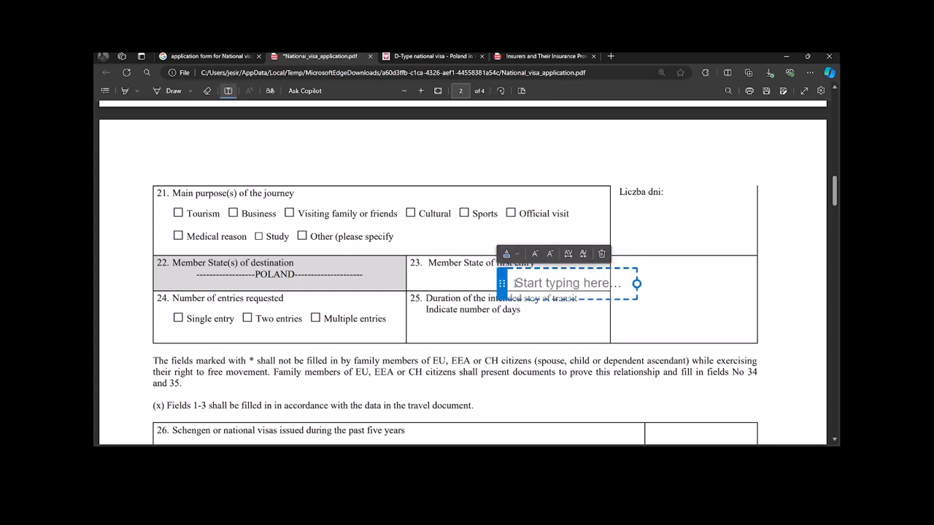
text(poland)
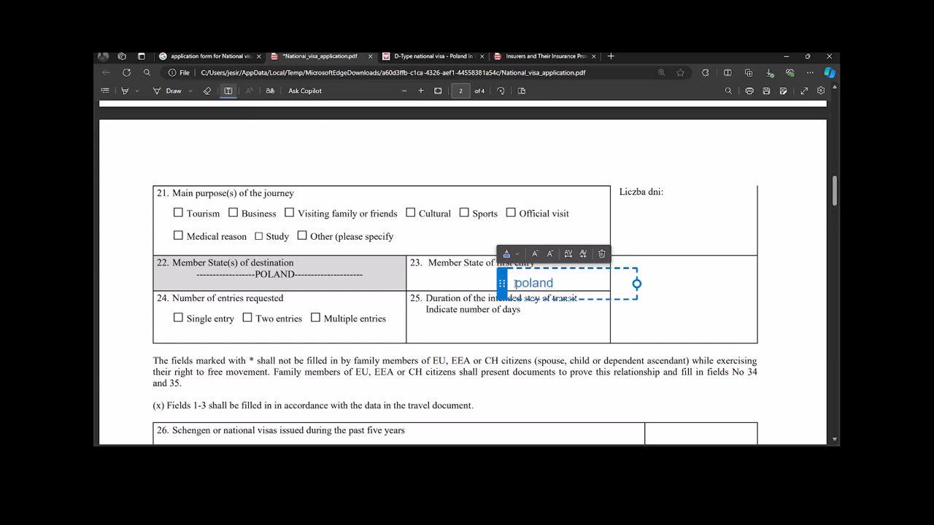
key(BackSpace)
key(BackSpace)
key(BackSpace)
key(BackSpace)
key(BackSpace)
key(BackSpace)
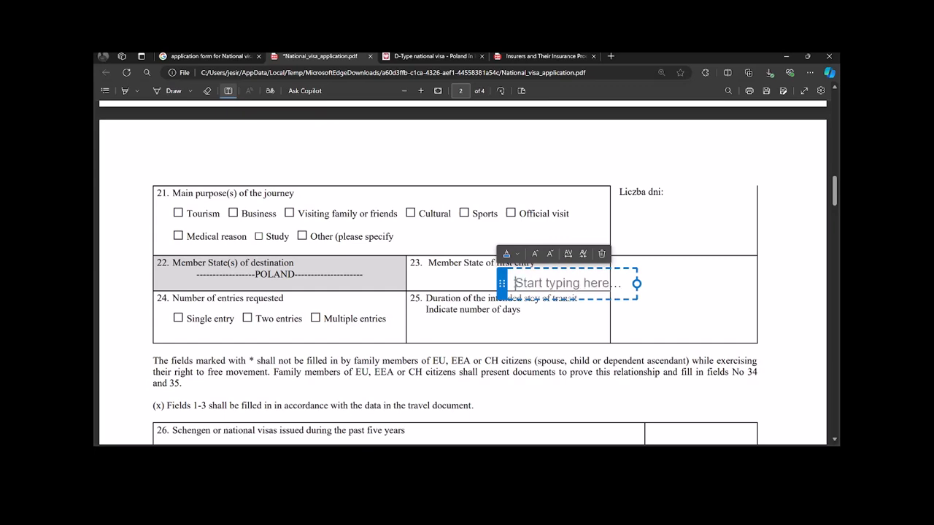
text(POLAN)
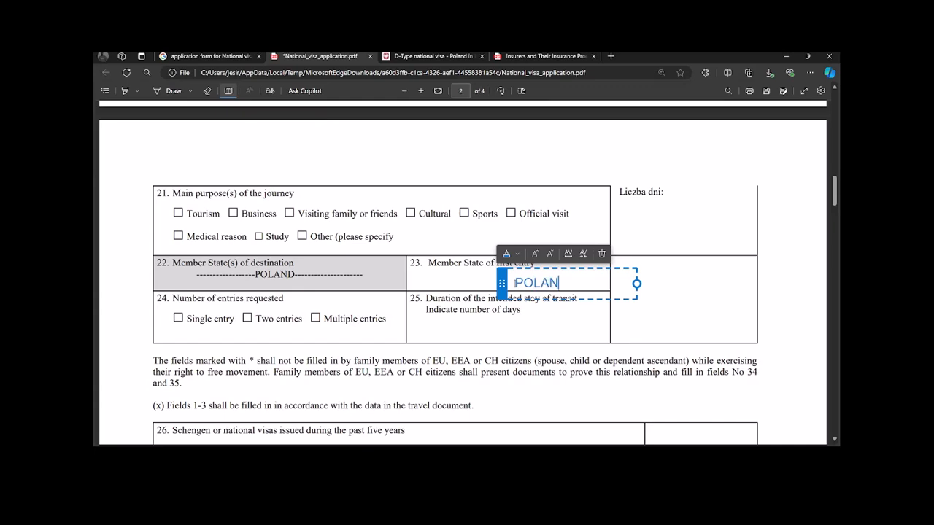
text(D)
click(326, 318)
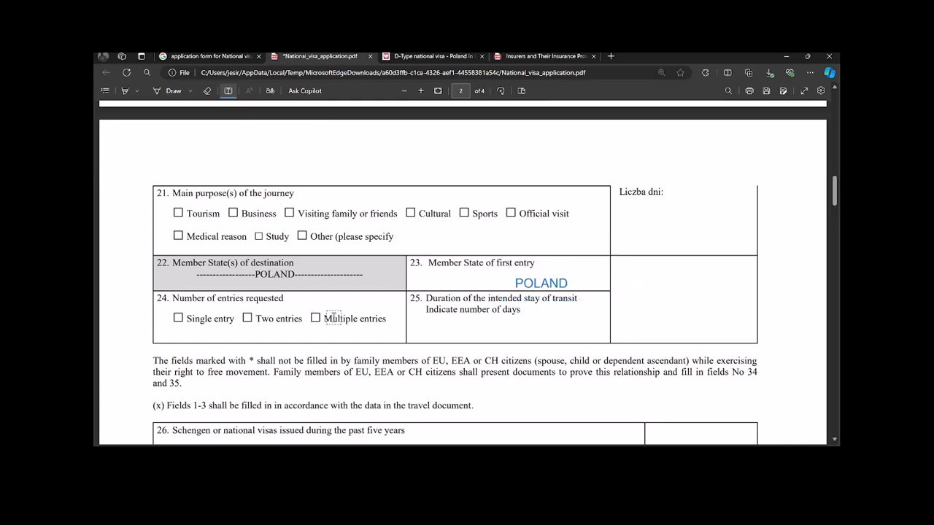
Step: Enter 365 as the stay length in field 25, then scroll on to fields 26–31
click(496, 321)
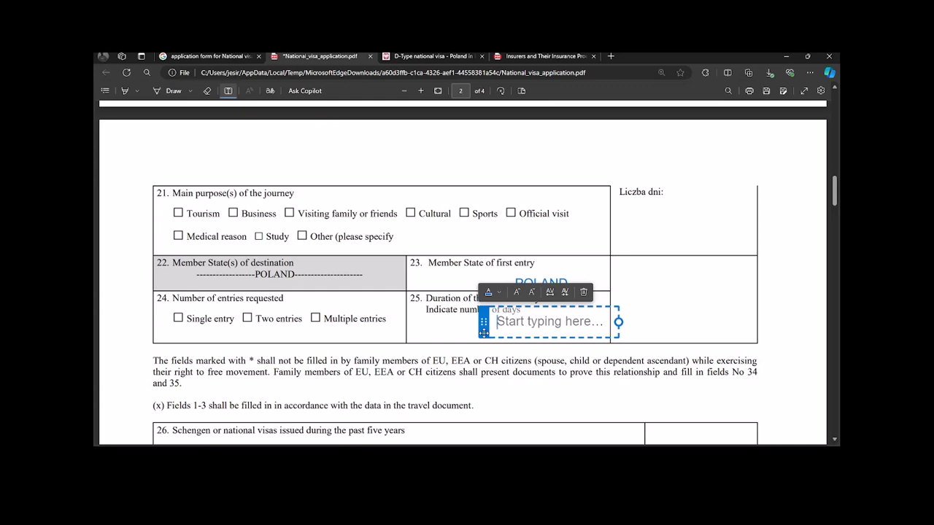
text(35)
key(BackSpace)
text(67)
key(BackSpace)
text(5)
scroll(466, 347, down, 2)
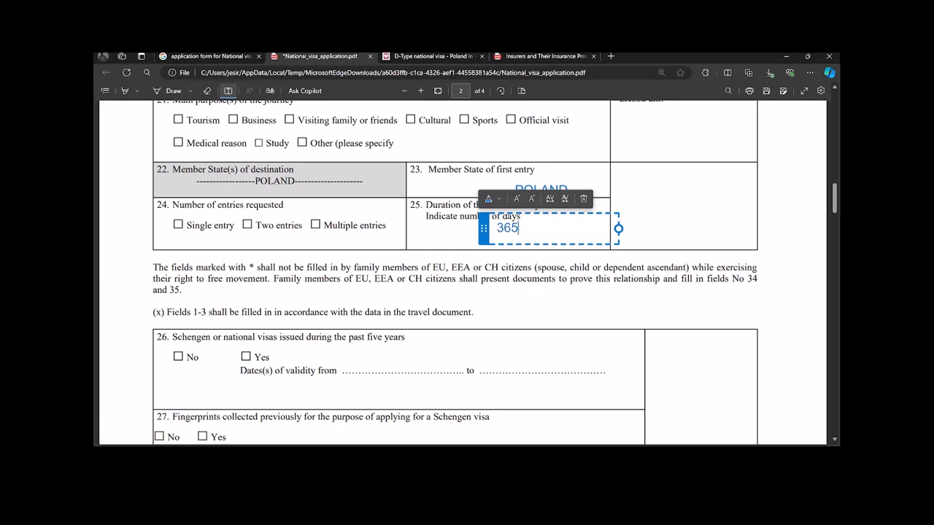
scroll(394, 369, down, 1)
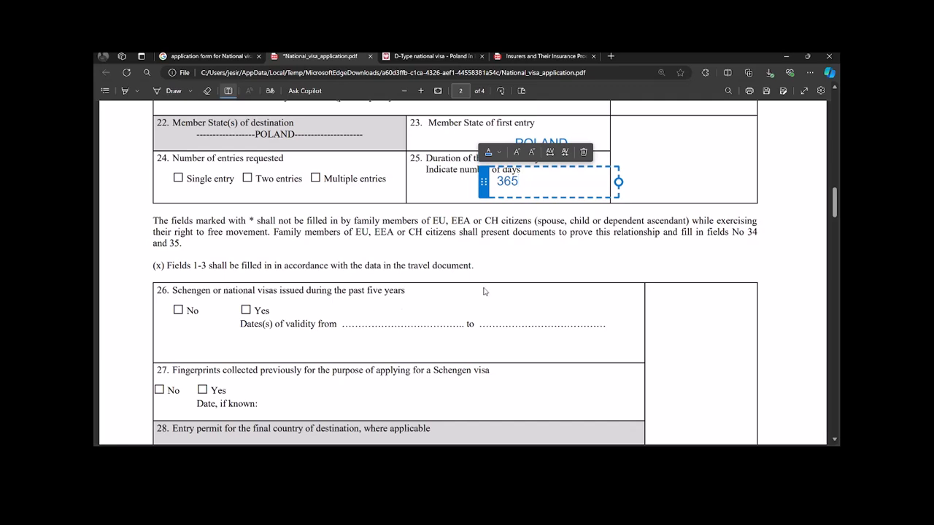
scroll(503, 312, down, 2)
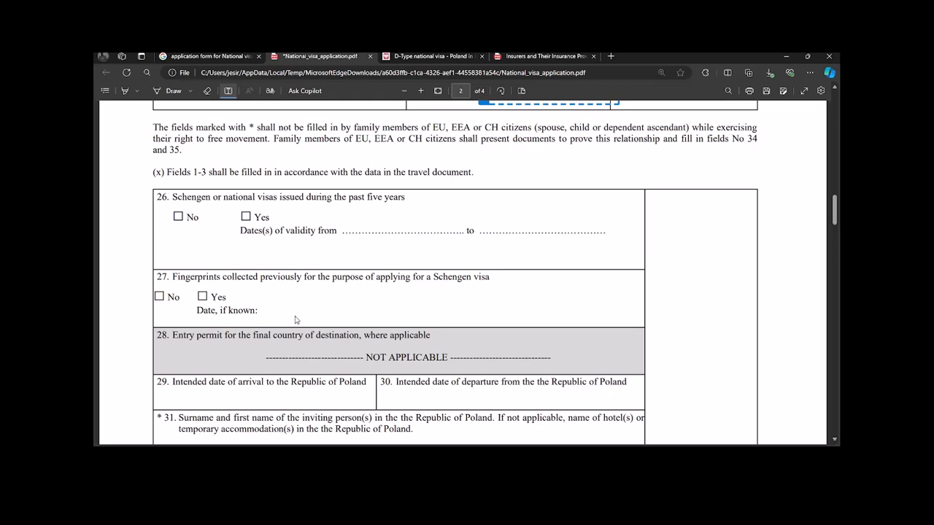
Step: Add a widened text box in field 29 reading 30-10-2024 as the arrival date
scroll(296, 319, down, 2)
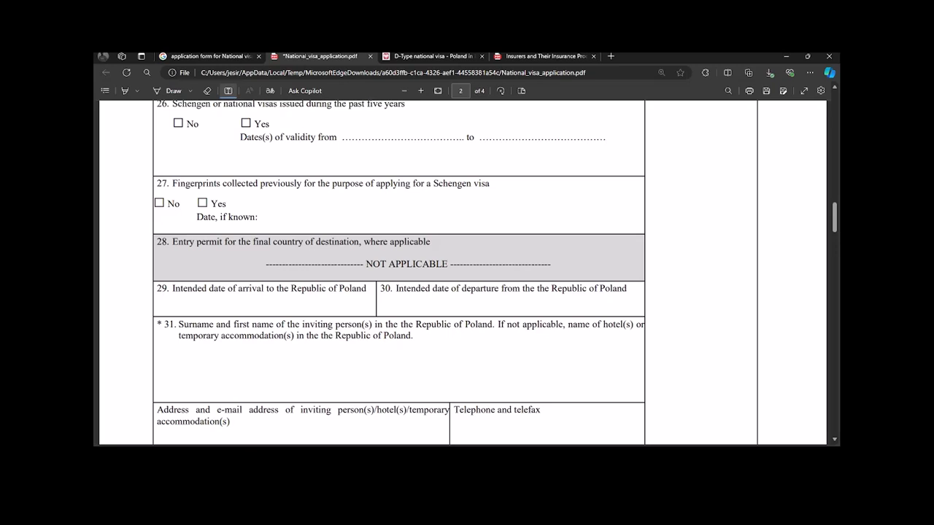
click(176, 305)
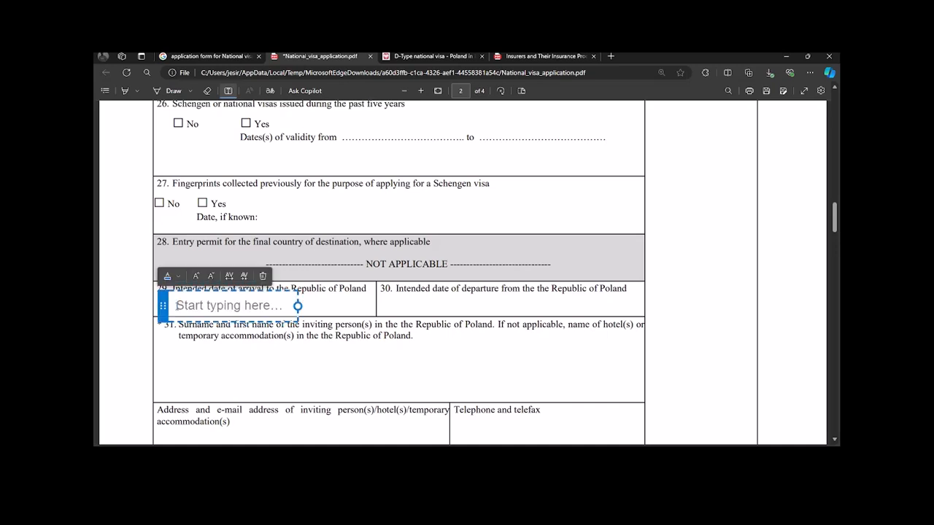
drag(298, 306, 356, 306)
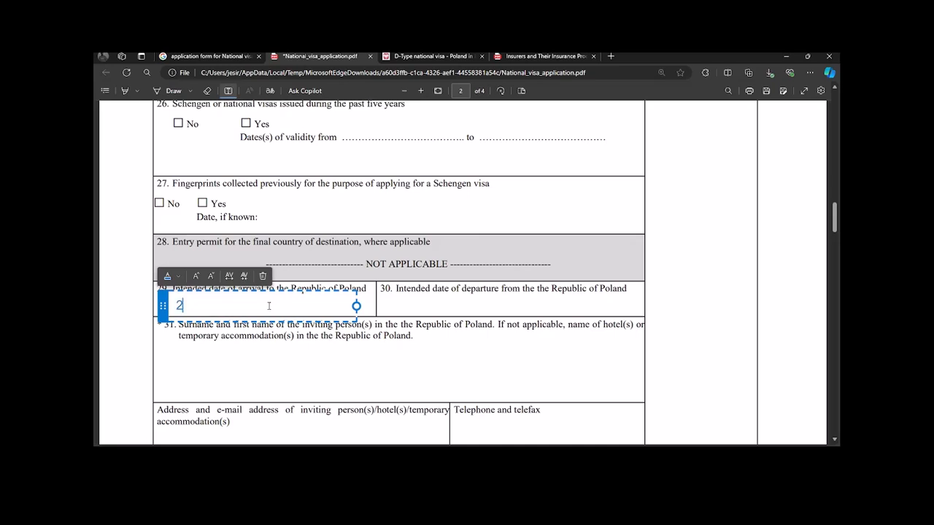
text(30/12)
key(BackSpace)
key(BackSpace)
text(10)
key(BackSpace)
key(BackSpace)
key(BackSpace)
key(BackSpace)
key(BackSpace)
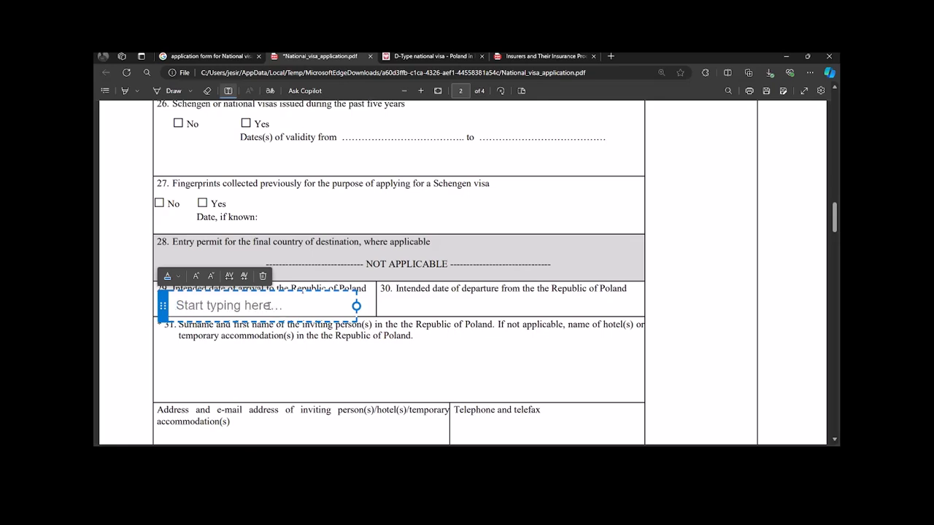
text(30-100)
key(BackSpace)
text(-2)
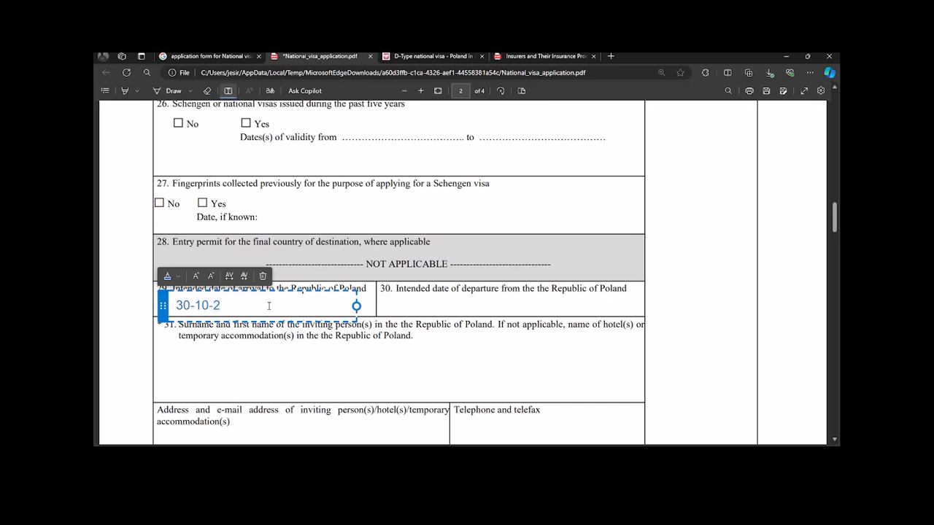
text(024)
click(414, 302)
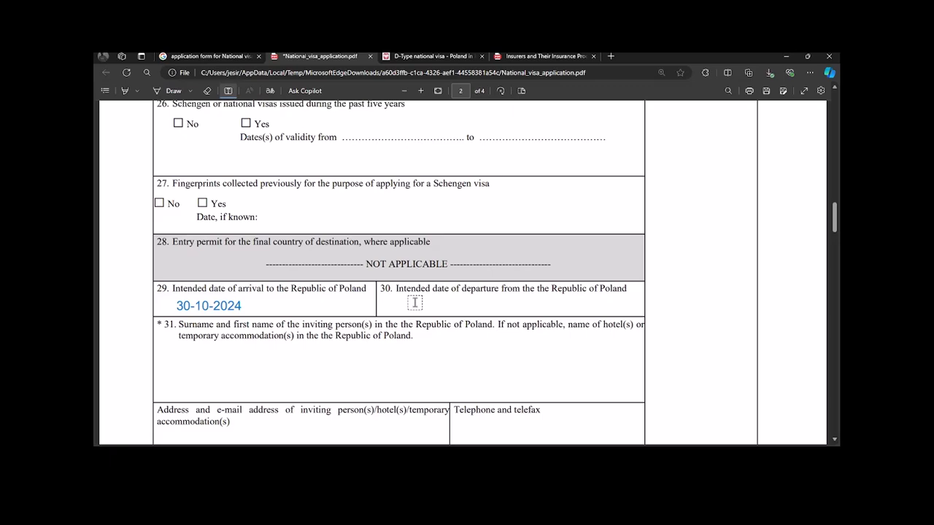
Step: Start a text entry in field 30 and adjust the view around it
click(415, 302)
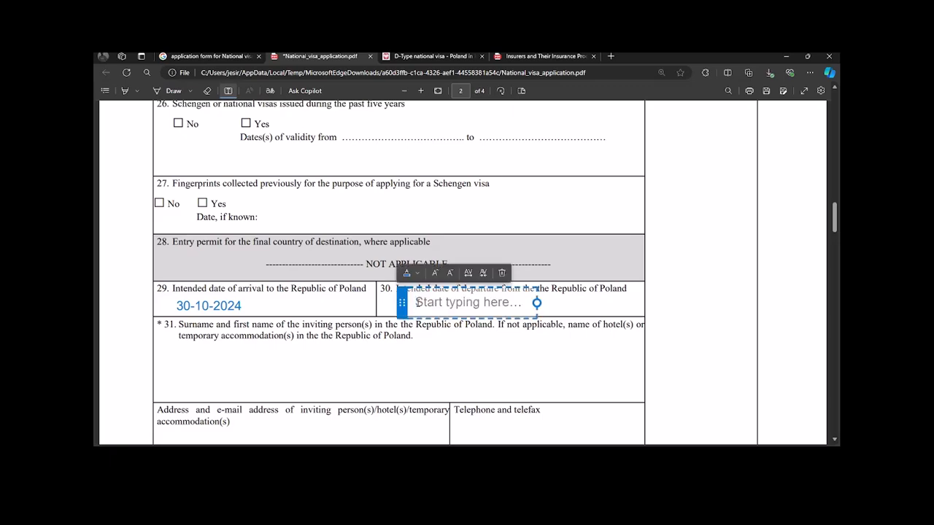
scroll(415, 302, up, 5)
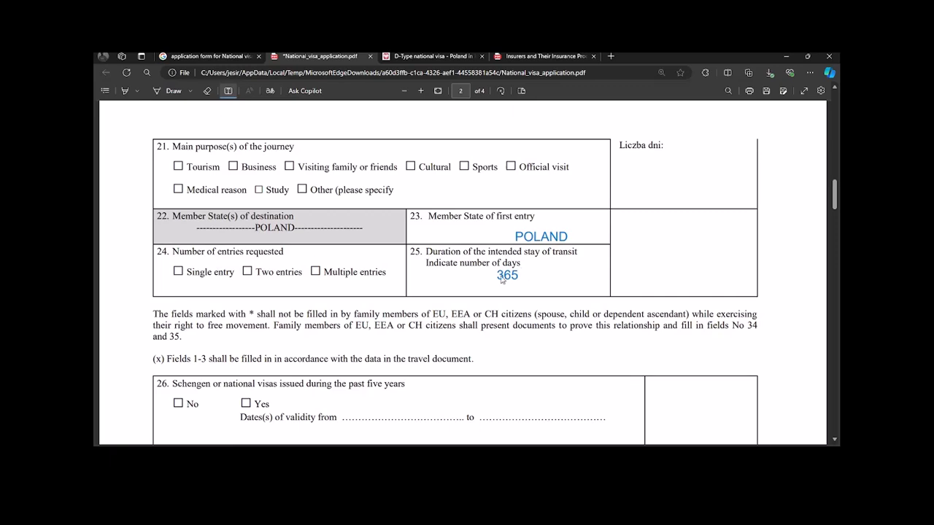
scroll(495, 327, down, 10)
scroll(482, 291, up, 3)
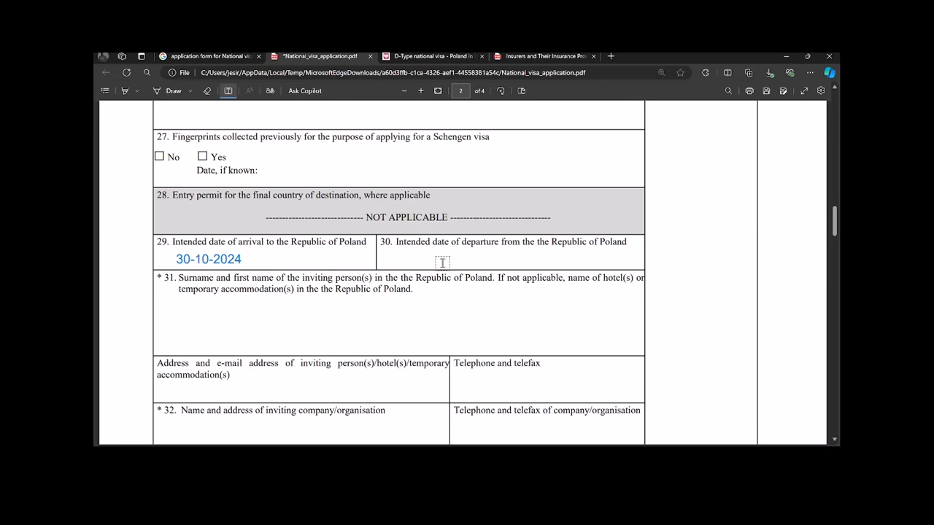
Step: Type 29-10-2025 as the departure date in field 30
click(442, 263)
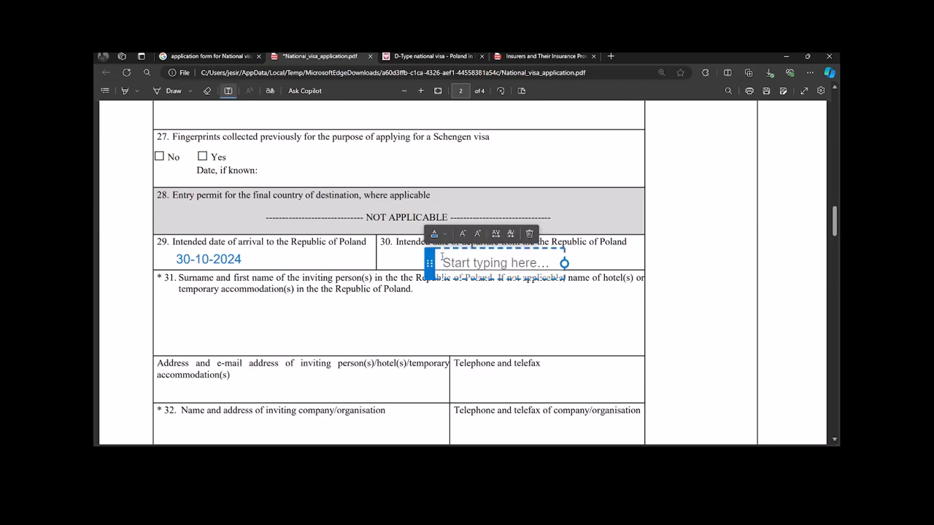
text(29-10-)
key(BackSpace)
key(BackSpace)
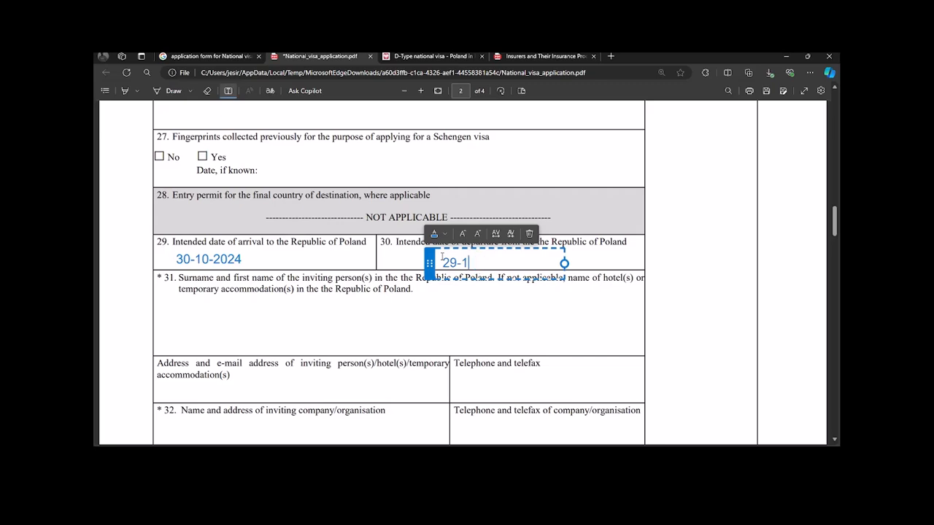
text(0-2025)
click(464, 307)
Step: Move the 29-10-2025 date box higher so it sits neatly within field 30
click(473, 264)
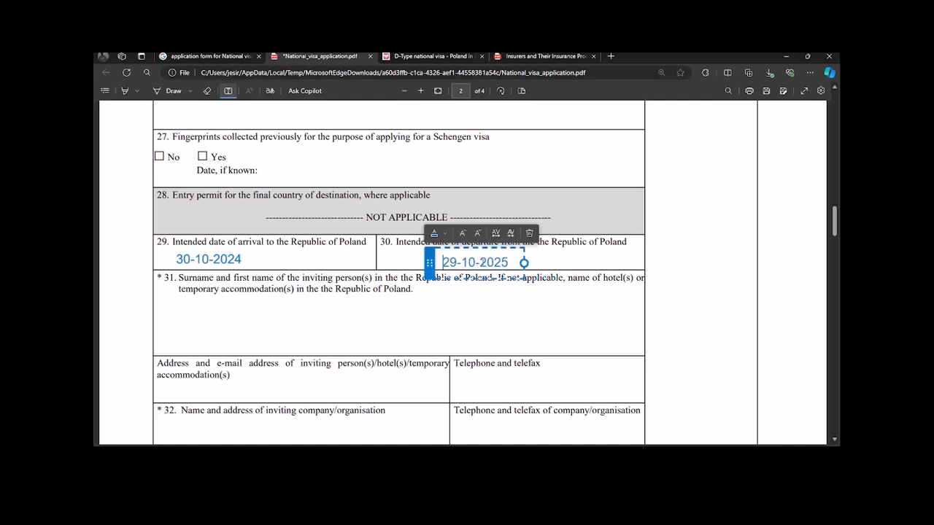
drag(484, 248, 486, 241)
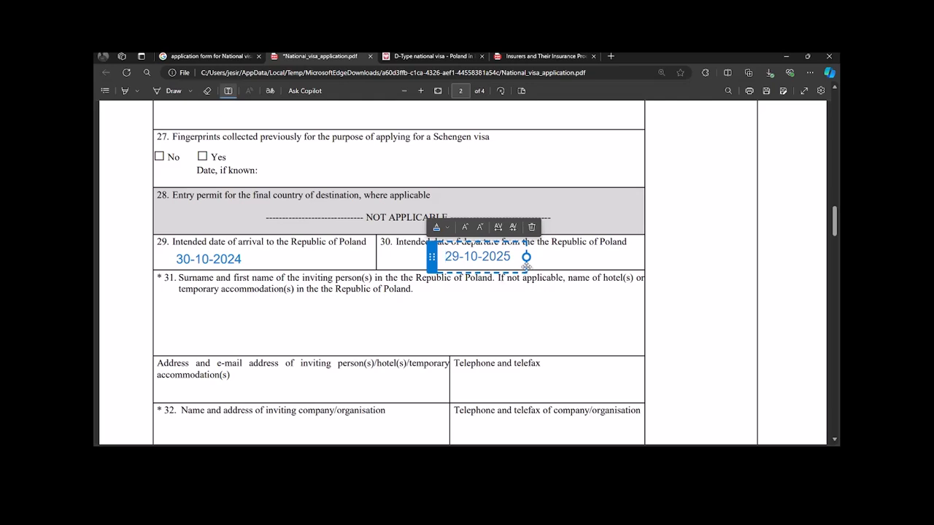
drag(514, 257, 444, 257)
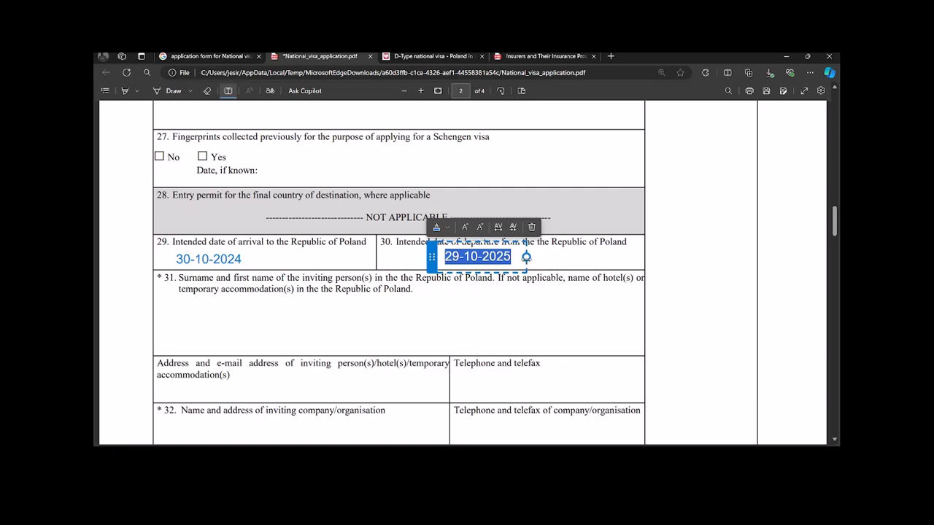
scroll(518, 248, up, 5)
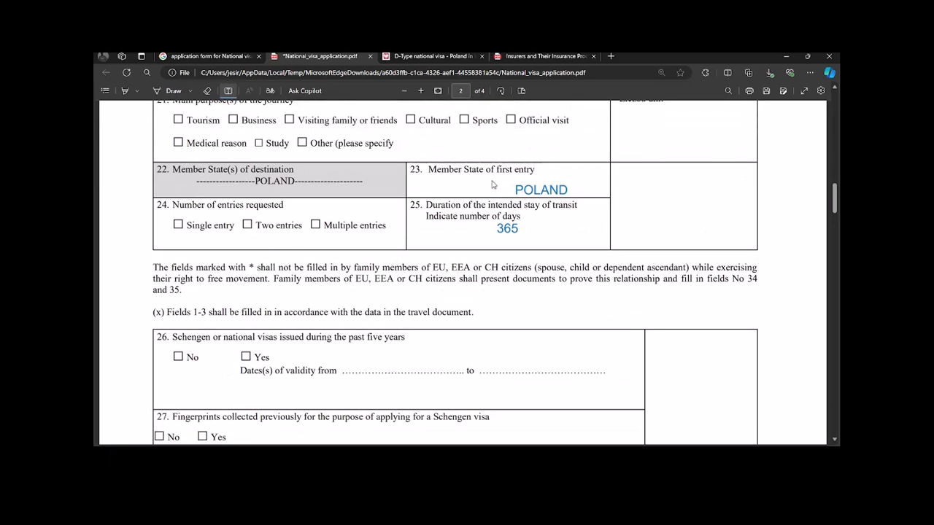
scroll(504, 231, down, 4)
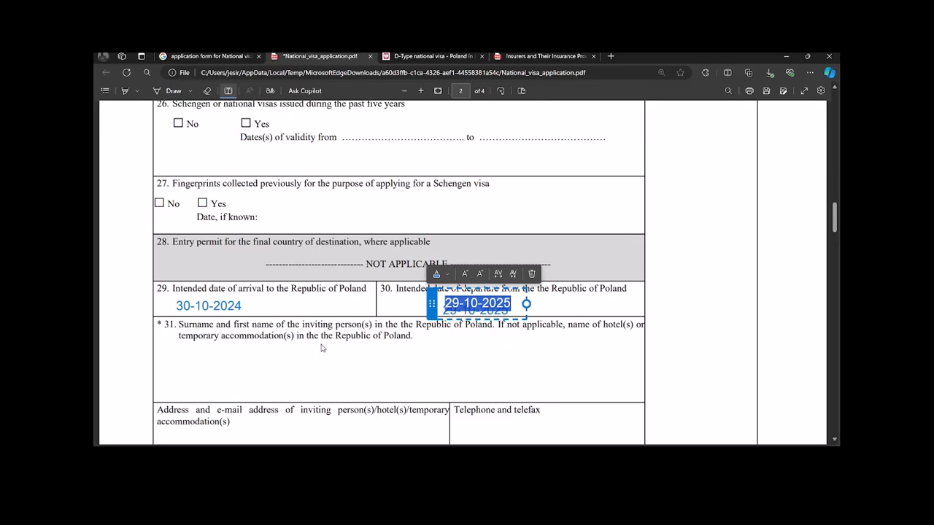
scroll(475, 342, down, 1)
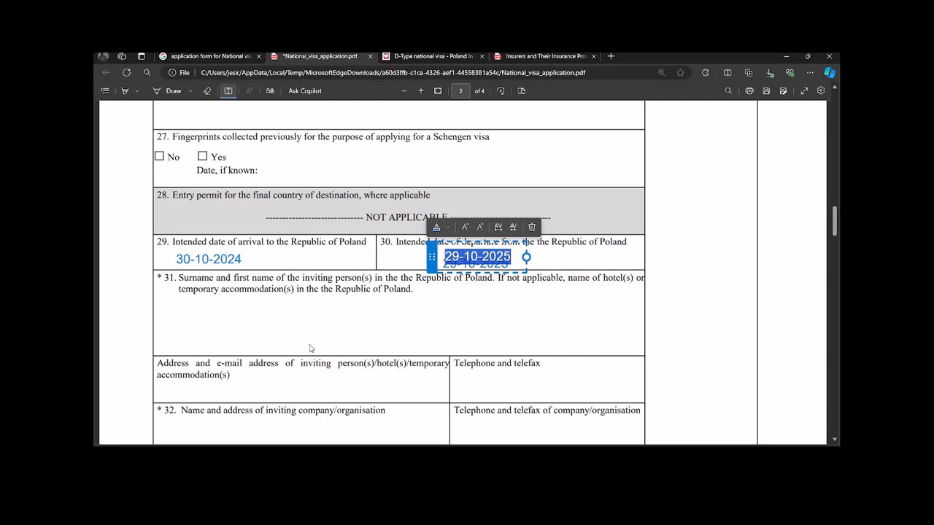
Step: Close the departure date box and discard an empty text box in the address cell
click(262, 389)
click(260, 383)
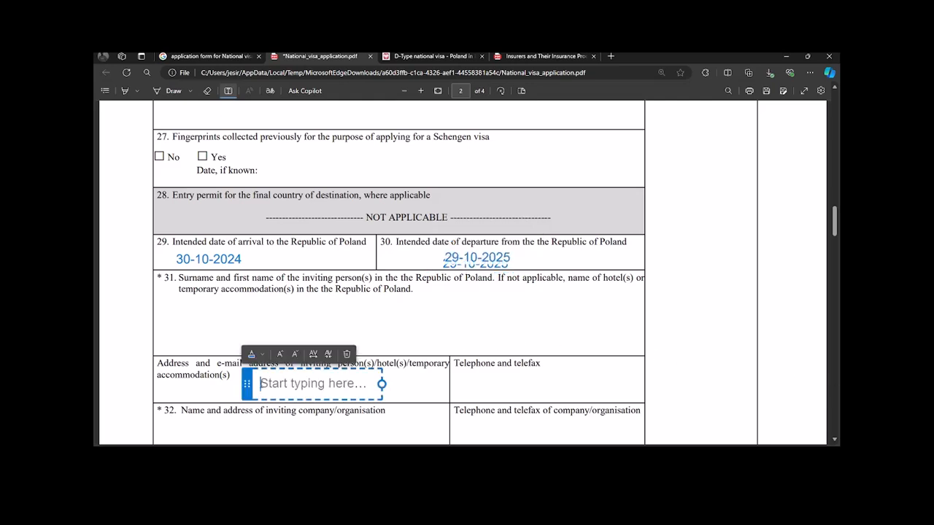
scroll(437, 379, down, 4)
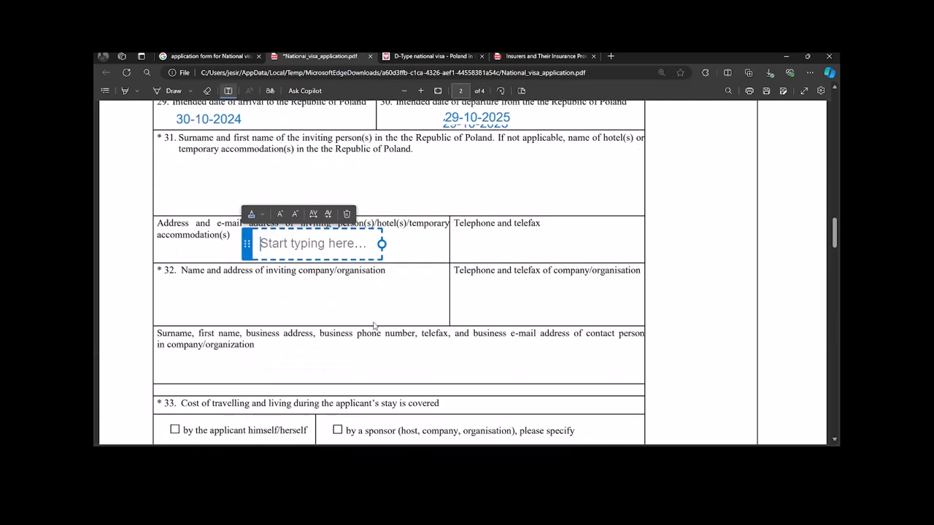
click(285, 289)
Step: Type NAME OF UNIVERSITY into field 32
click(252, 293)
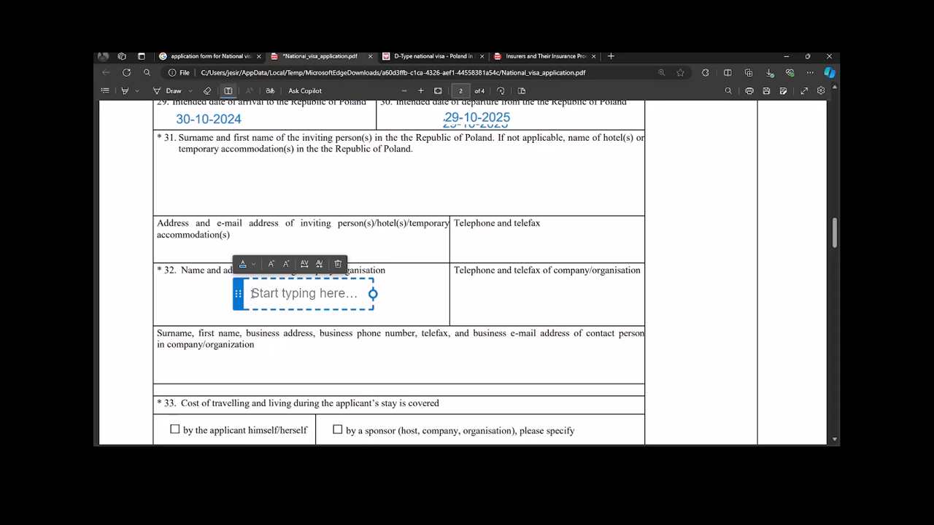
text(N)
key(BackSpace)
text(NAME OF UNIV)
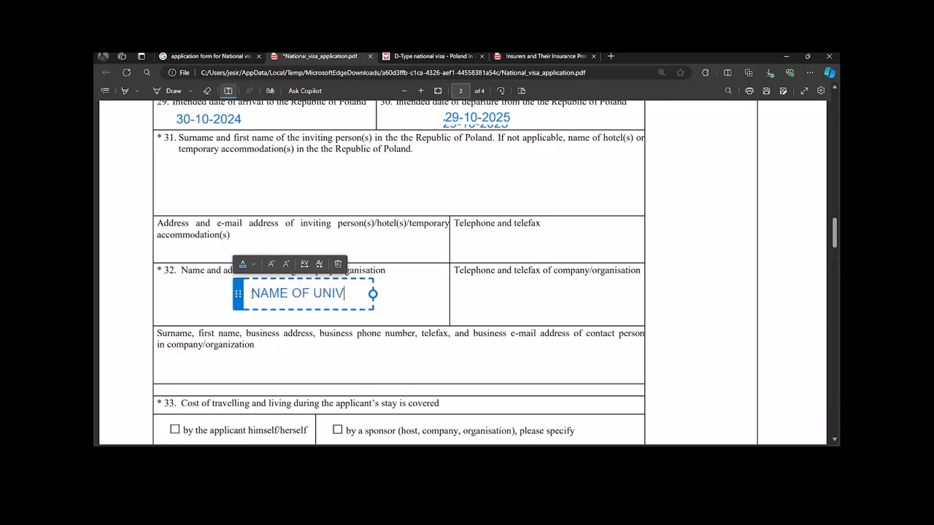
text(ERSIY)
key(BackSpace)
key(BackSpace)
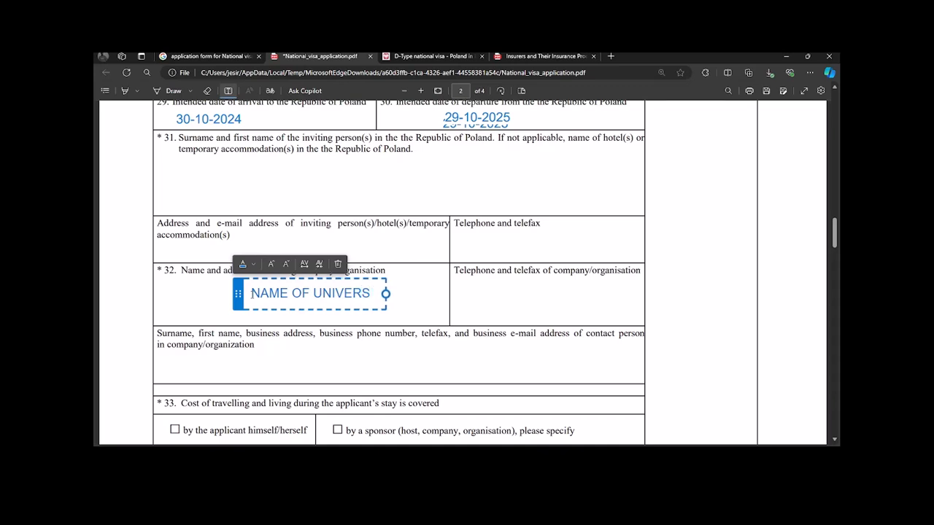
text(ITY)
click(484, 294)
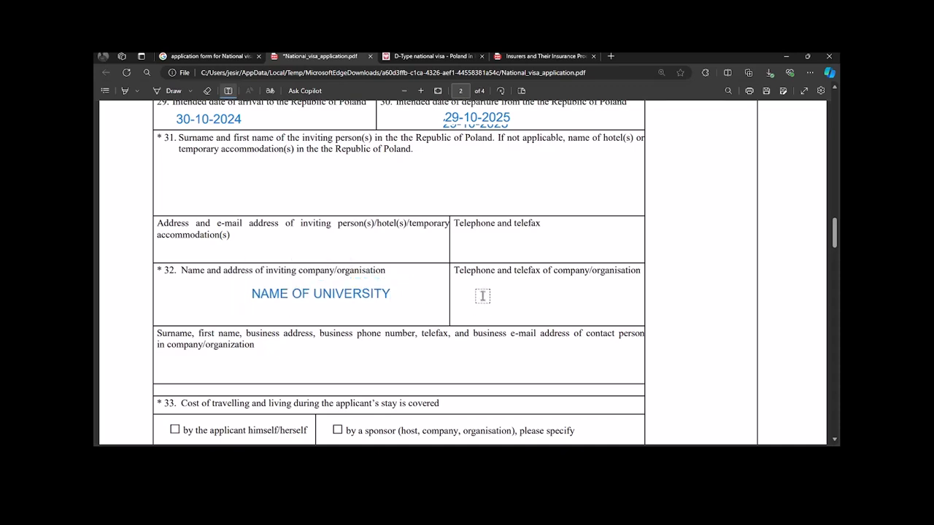
Step: Add the street address line and the postcode line beneath the university name
click(379, 295)
click(394, 293)
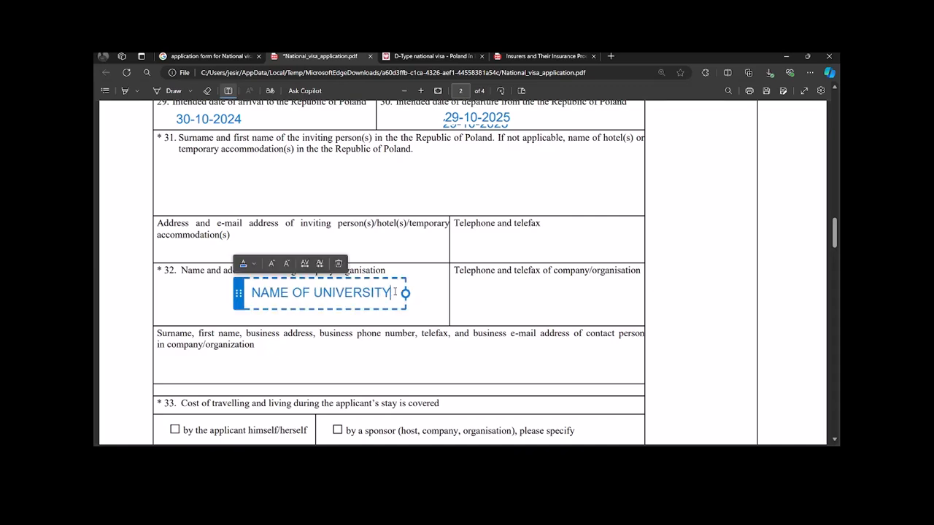
key(Return)
text(UL)
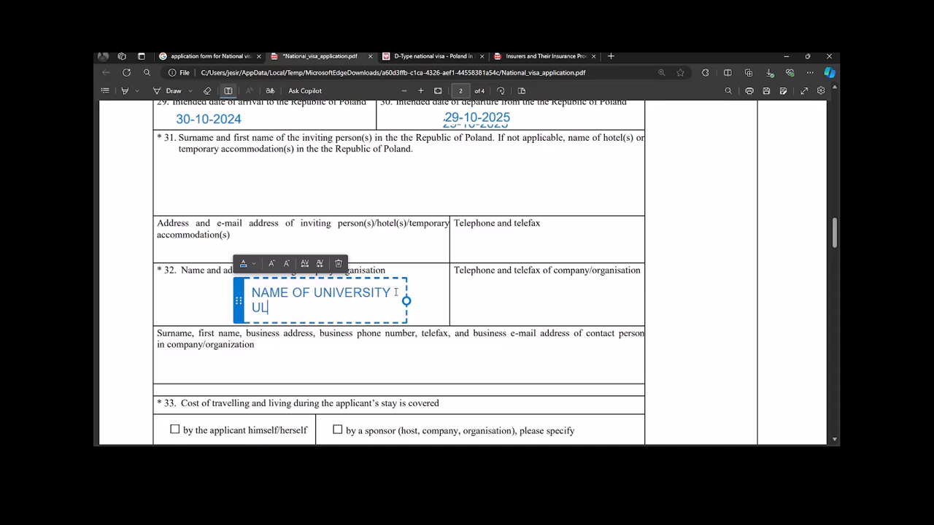
text(.STREA)
key(BackSpace)
text(ET NAME )
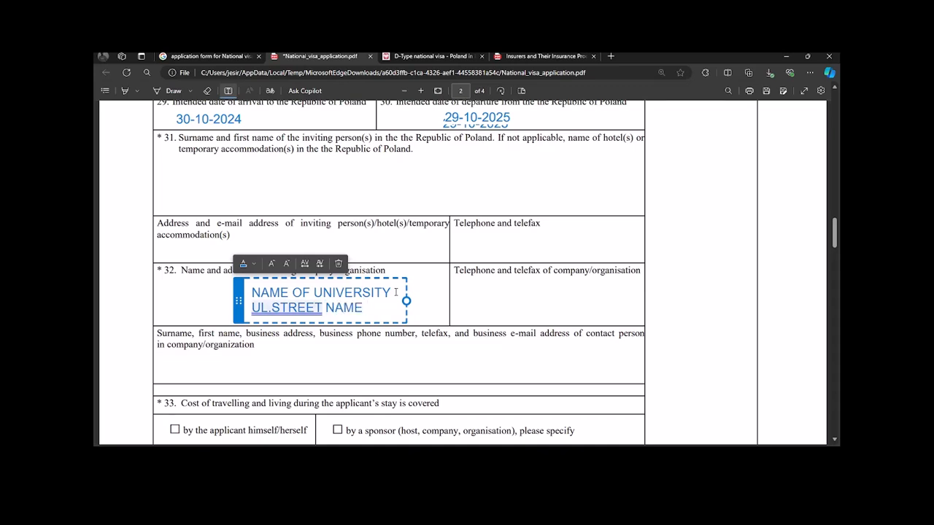
text(67/)
key(BackSpace)
key(Return)
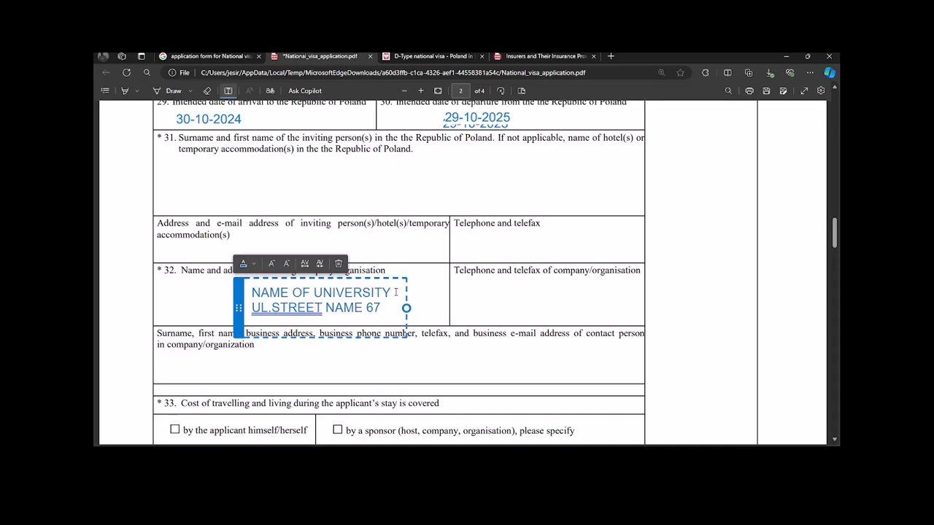
text(50-124)
click(469, 291)
Step: Start a text entry in the company telephone cell, placing it slightly lower
click(470, 290)
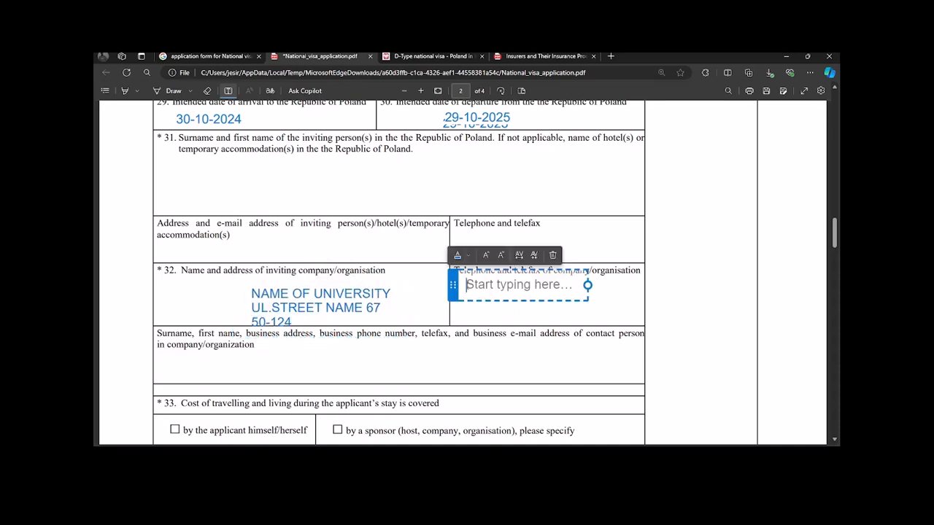
click(514, 310)
click(478, 290)
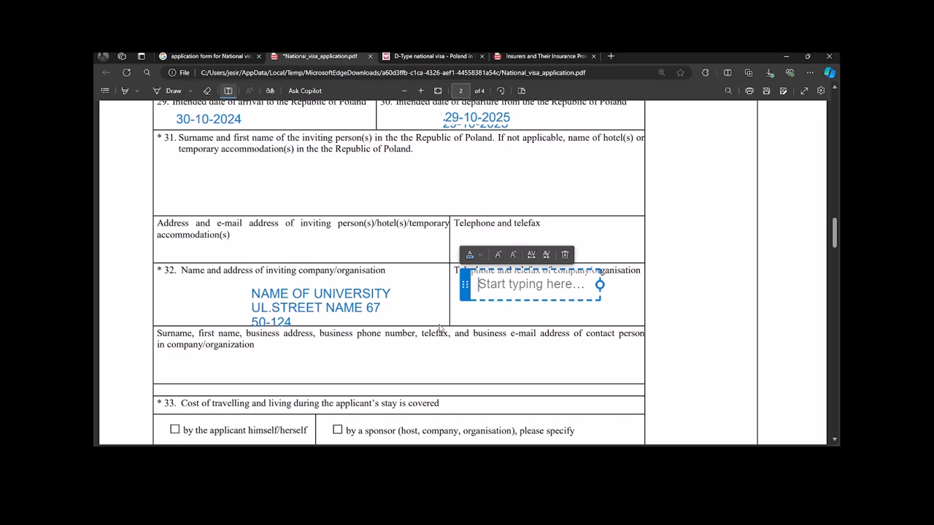
Step: Discard the empty telephone box and start a text entry in the contact person cell
scroll(442, 323, down, 1)
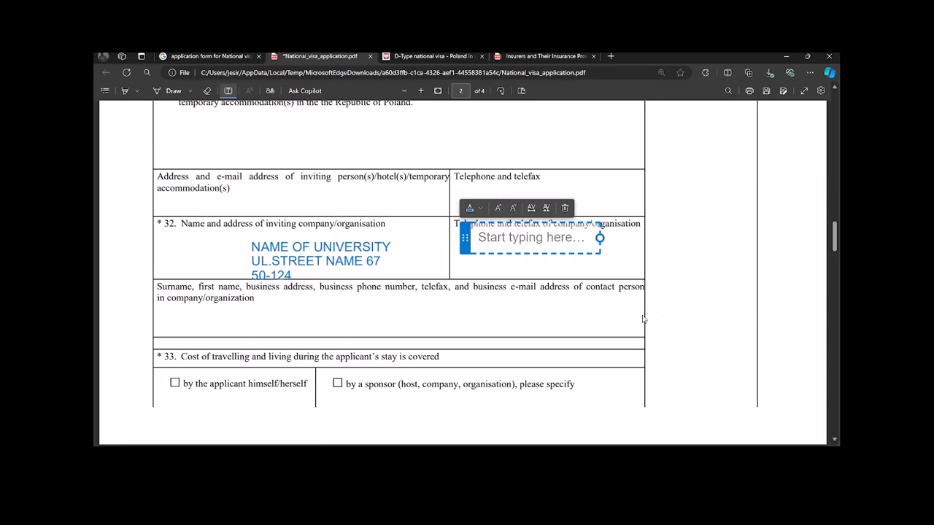
click(371, 304)
click(356, 307)
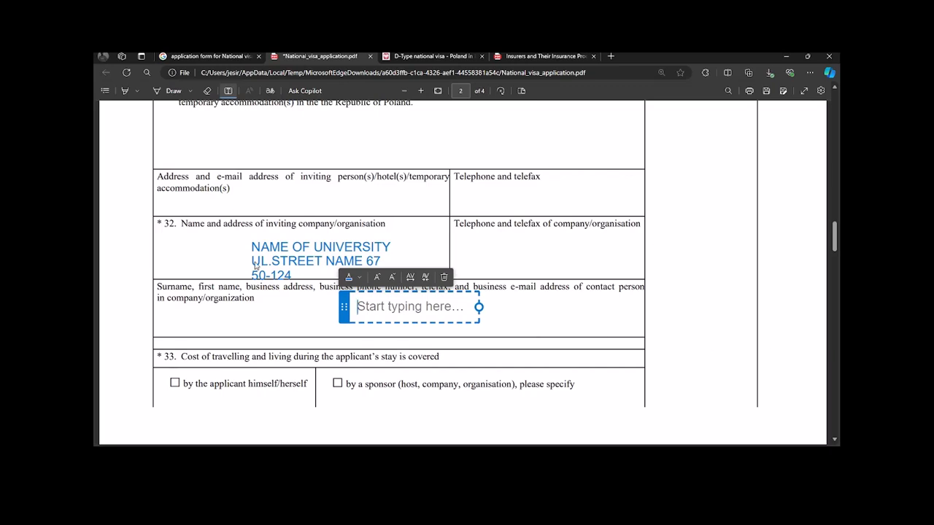
Step: Try ticking the sponsor option for travel costs in field 33, then scroll to page 3
scroll(198, 308, down, 2)
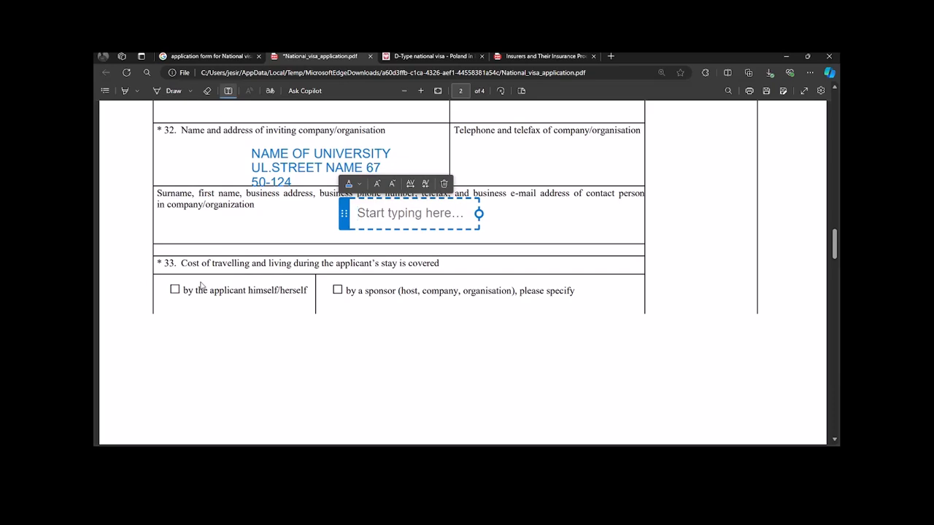
click(338, 291)
click(337, 289)
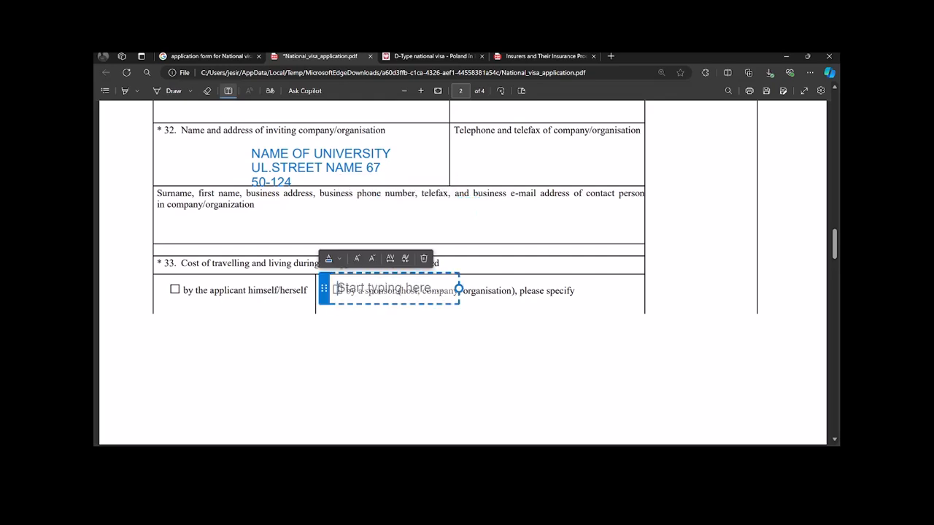
scroll(605, 275, down, 3)
scroll(606, 275, down, 2)
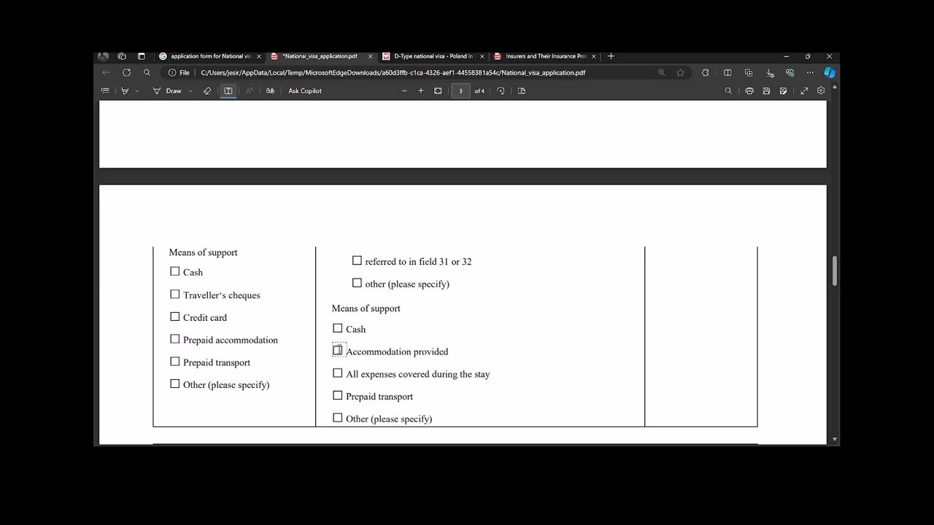
click(338, 351)
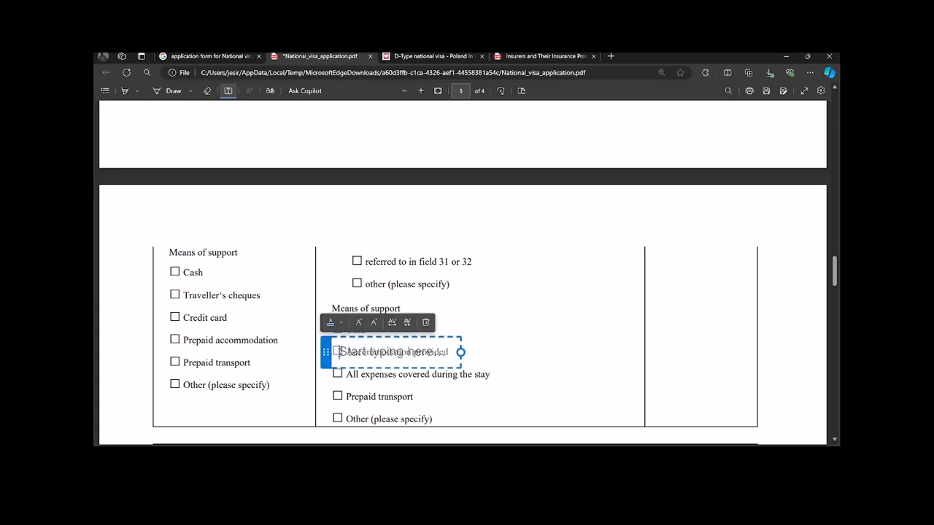
click(337, 374)
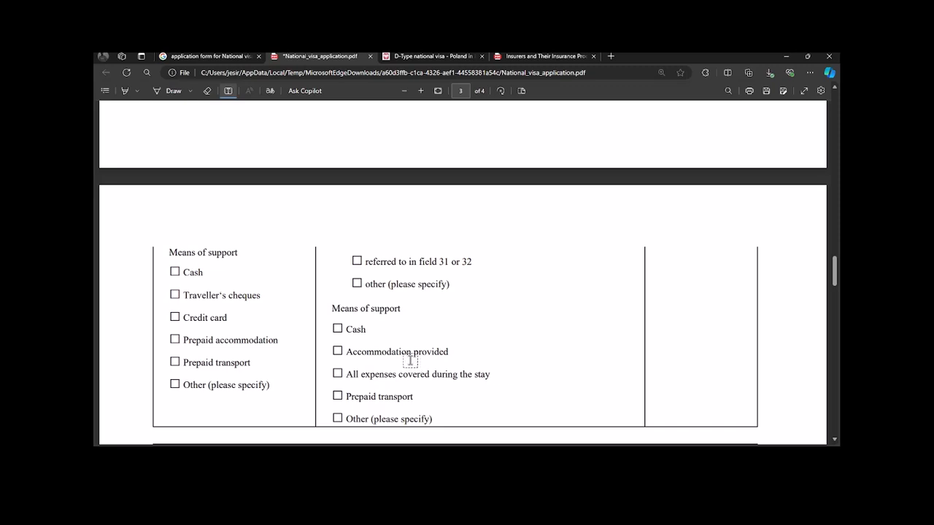
scroll(509, 329, down, 5)
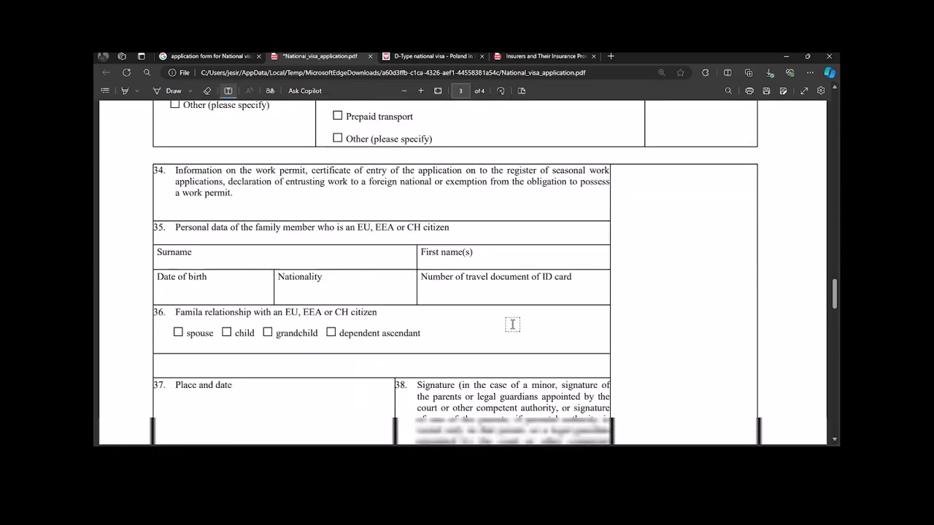
scroll(512, 325, up, 1)
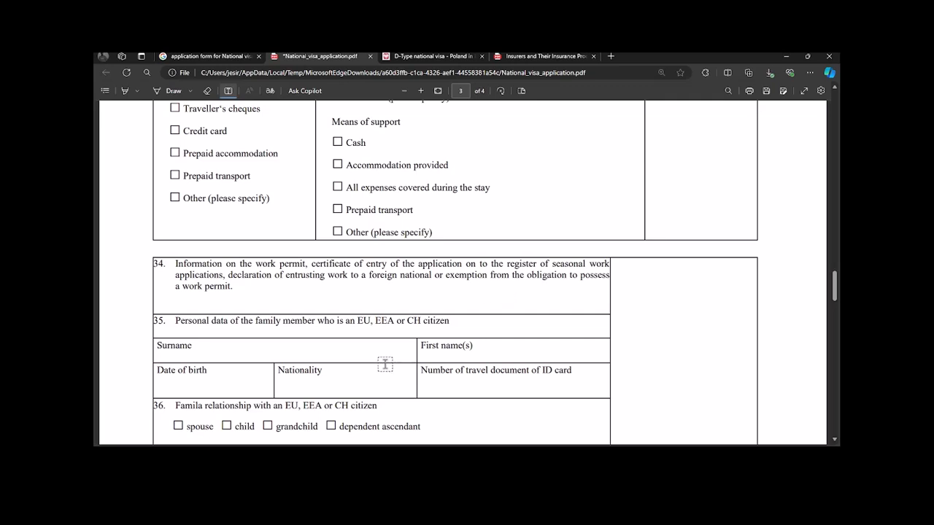
scroll(383, 365, down, 2)
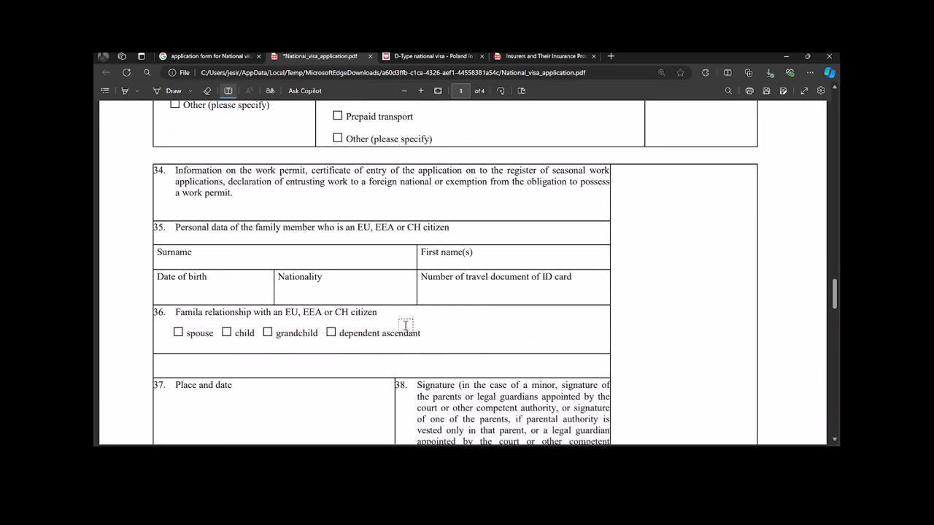
click(285, 343)
click(315, 253)
click(317, 236)
click(314, 298)
click(413, 332)
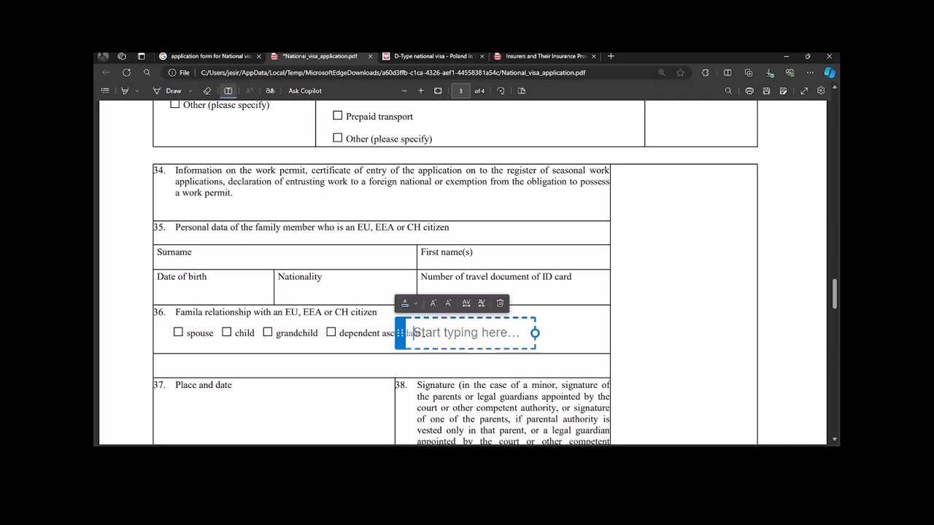
click(351, 330)
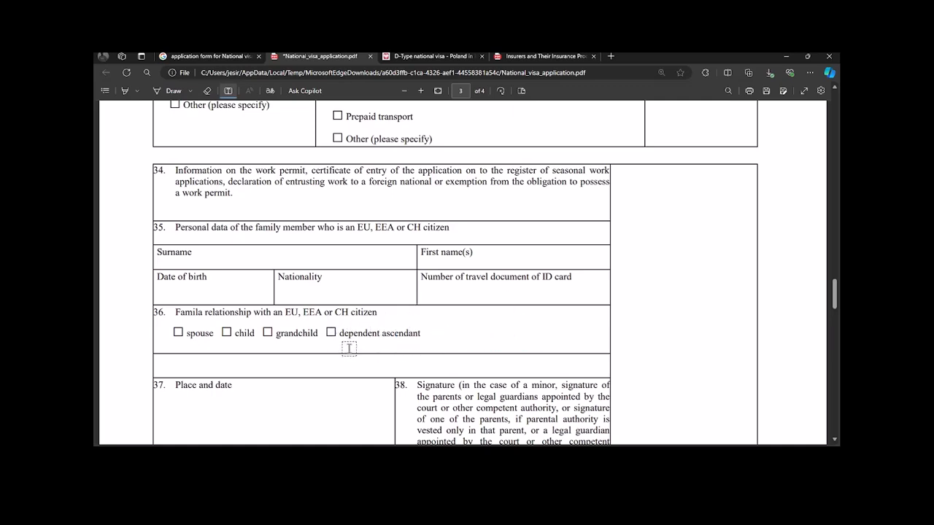
scroll(360, 342, down, 2)
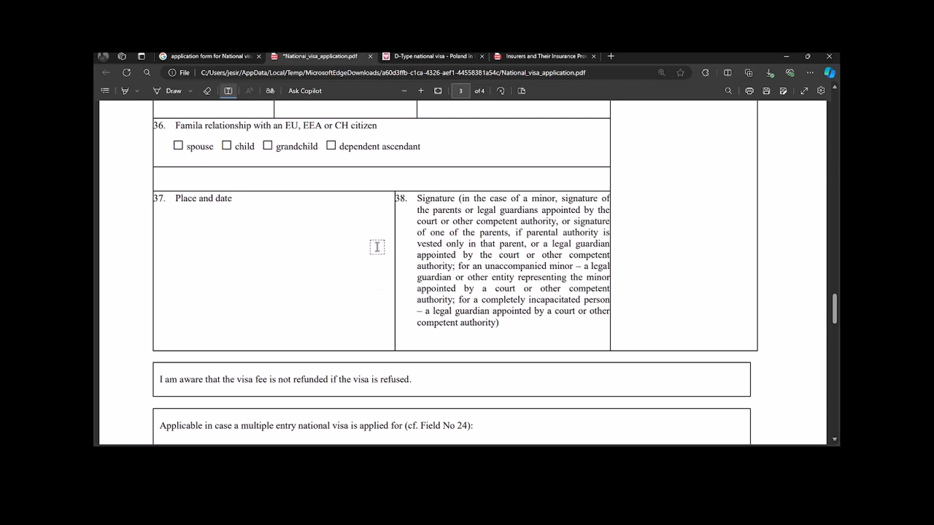
scroll(380, 249, up, 3)
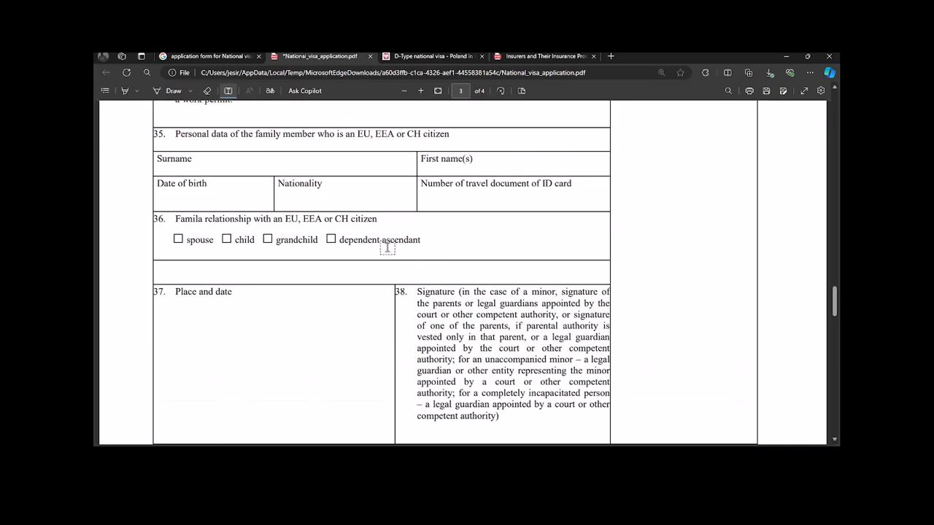
scroll(386, 248, down, 4)
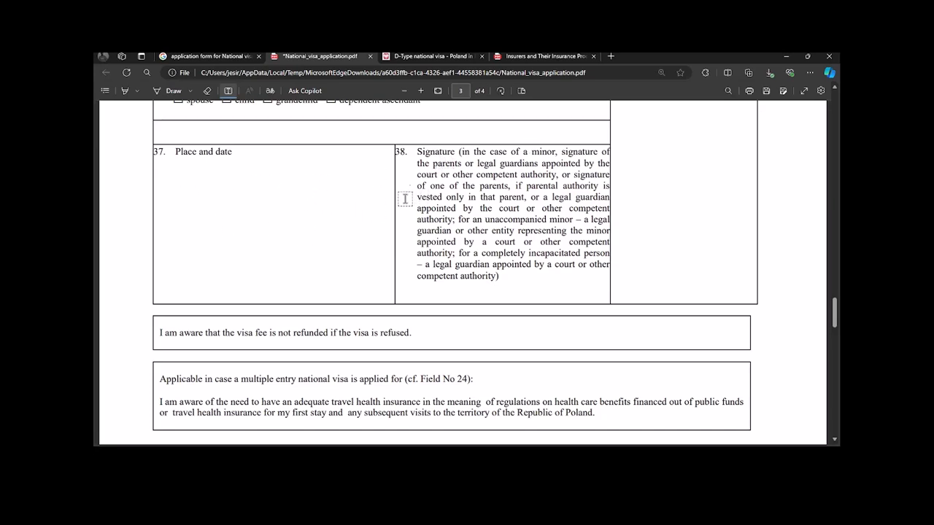
scroll(367, 243, down, 4)
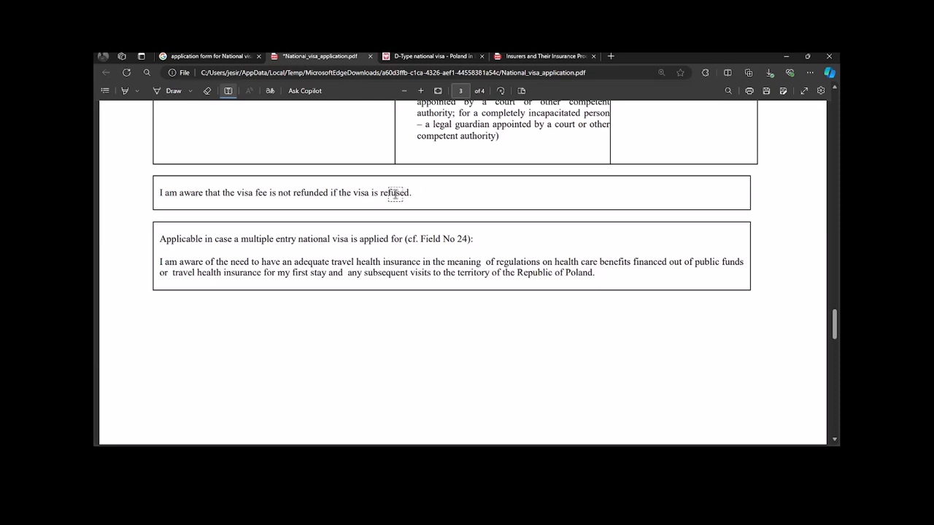
click(267, 194)
click(456, 201)
scroll(554, 267, down, 5)
scroll(554, 267, down, 5)
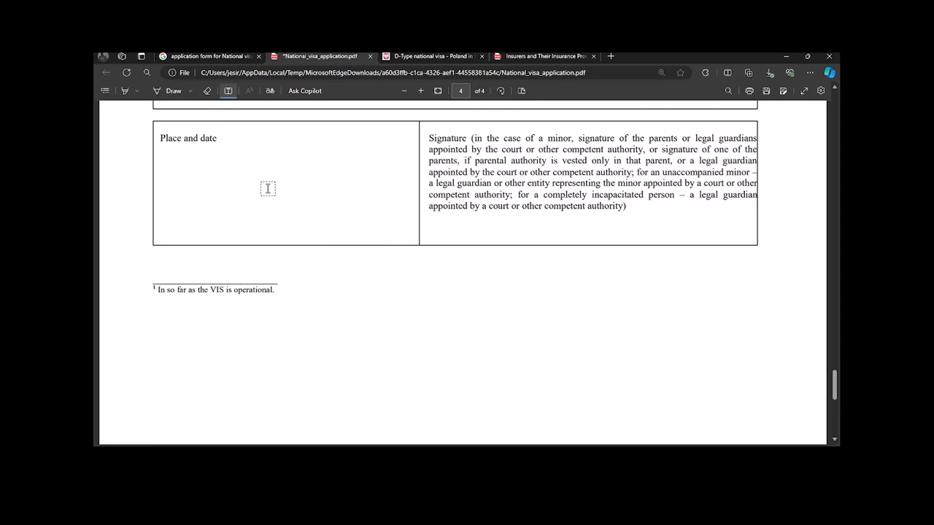
scroll(272, 211, up, 2)
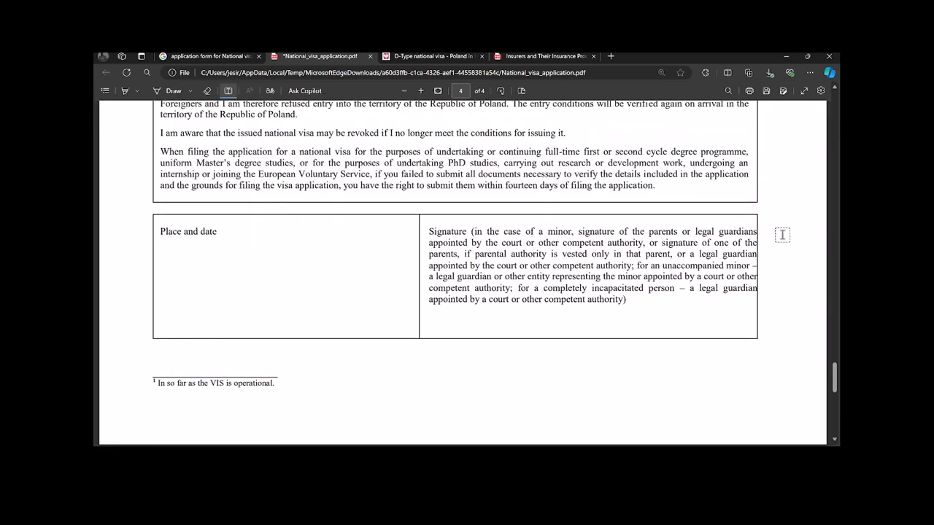
scroll(782, 234, down, 5)
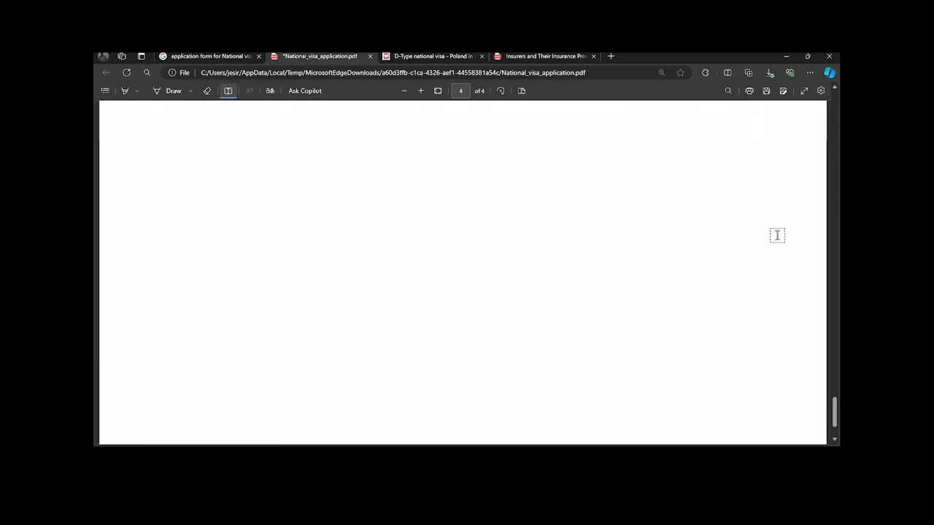
scroll(755, 229, up, 5)
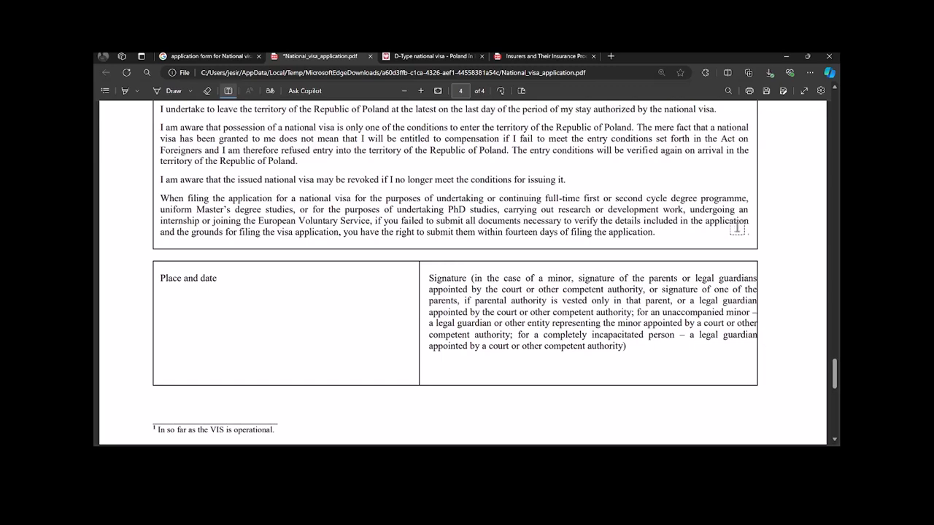
scroll(545, 223, up, 3)
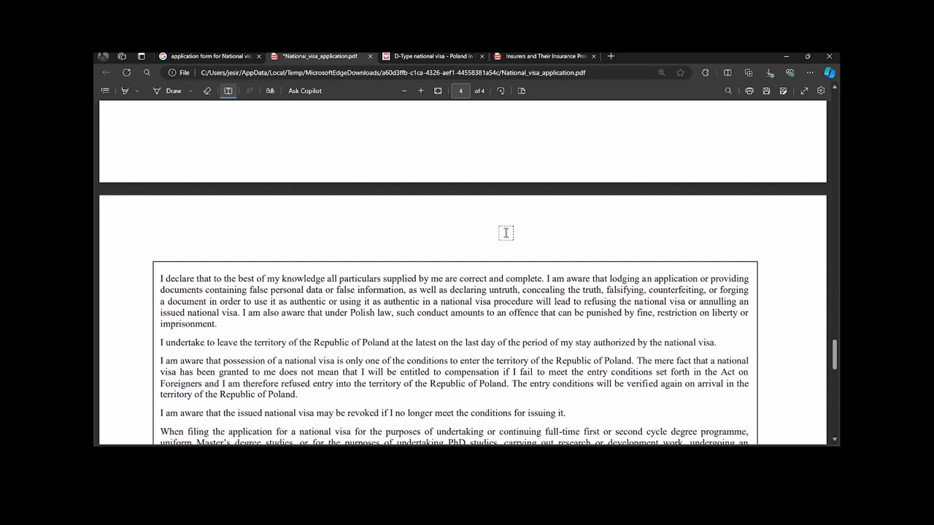
scroll(486, 228, down, 4)
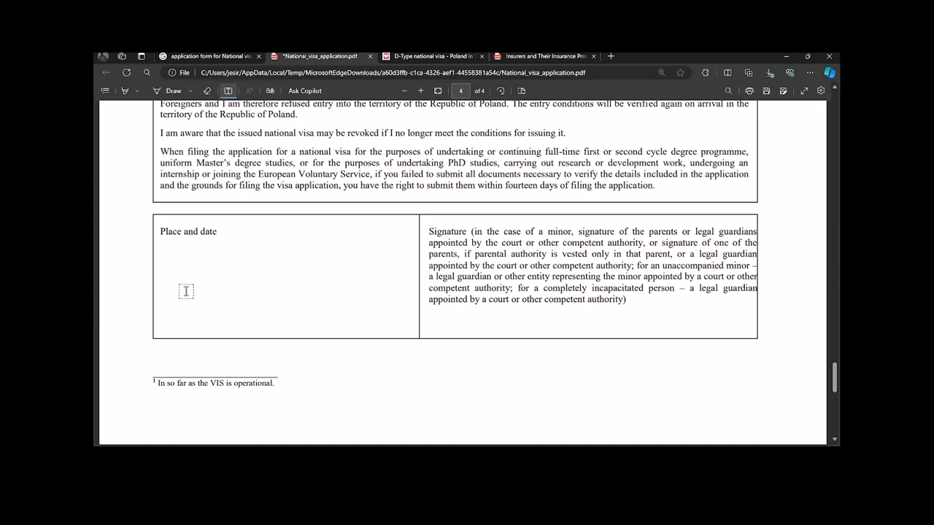
click(183, 263)
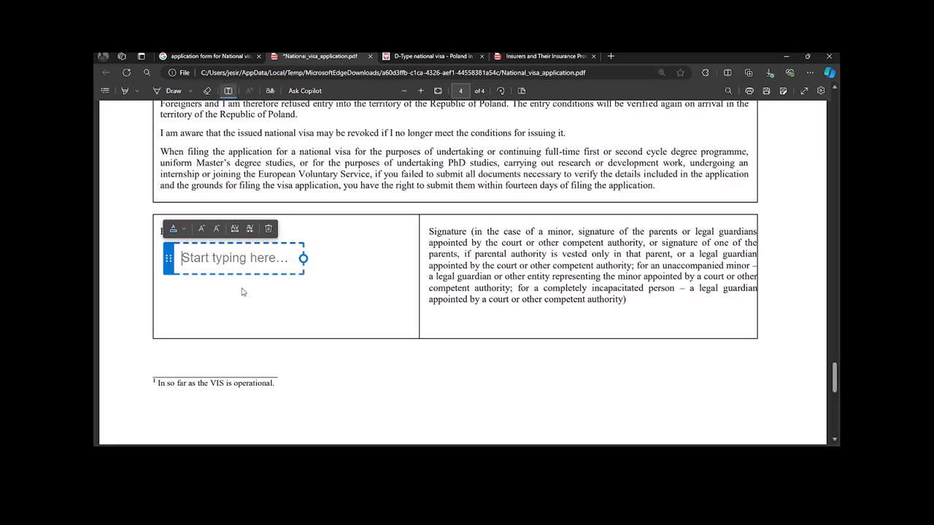
click(306, 287)
scroll(389, 270, down, 5)
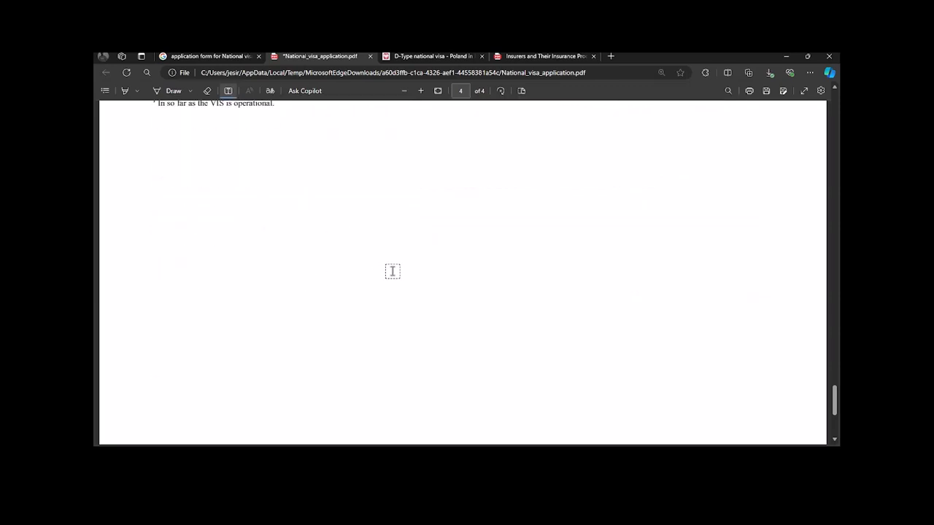
scroll(390, 267, up, 20)
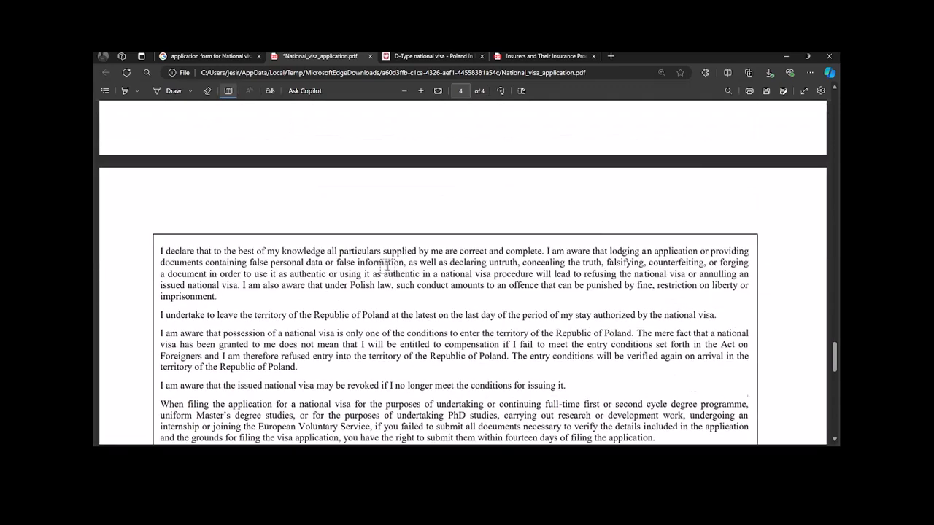
scroll(387, 266, up, 5)
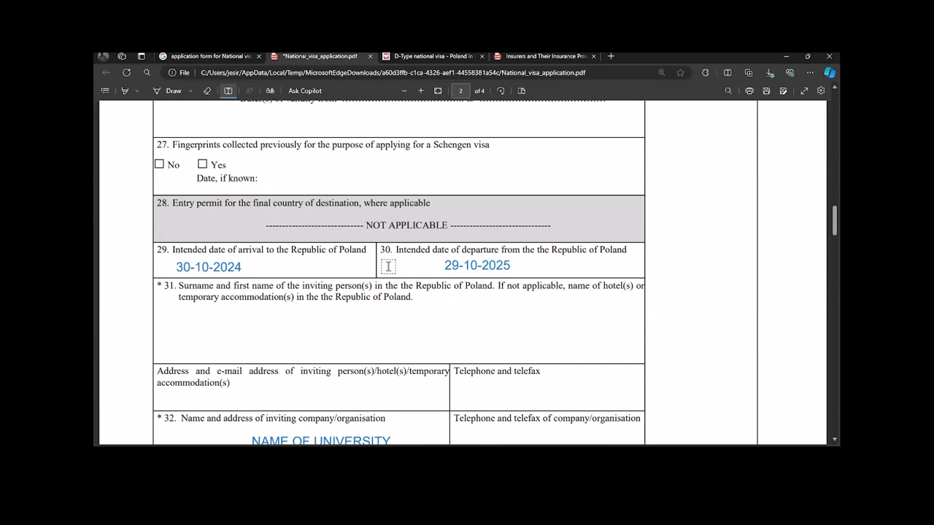
click(337, 278)
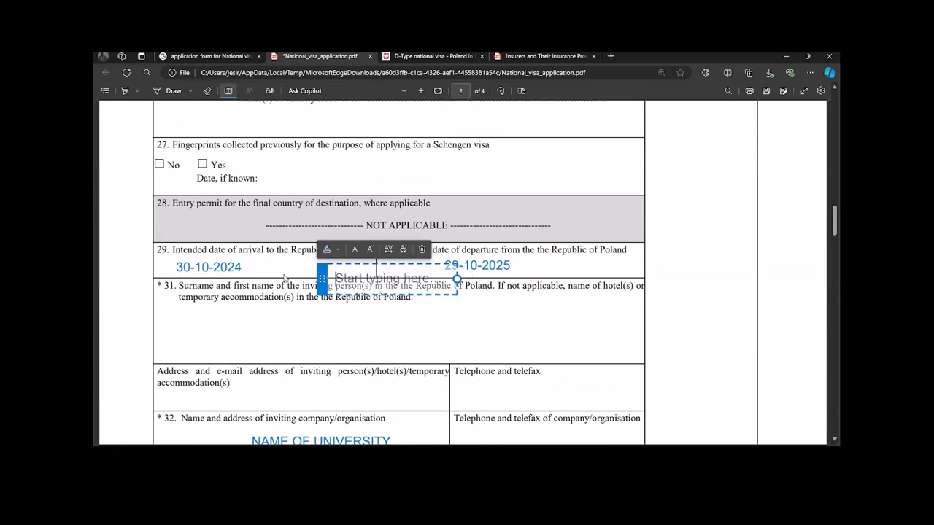
click(243, 268)
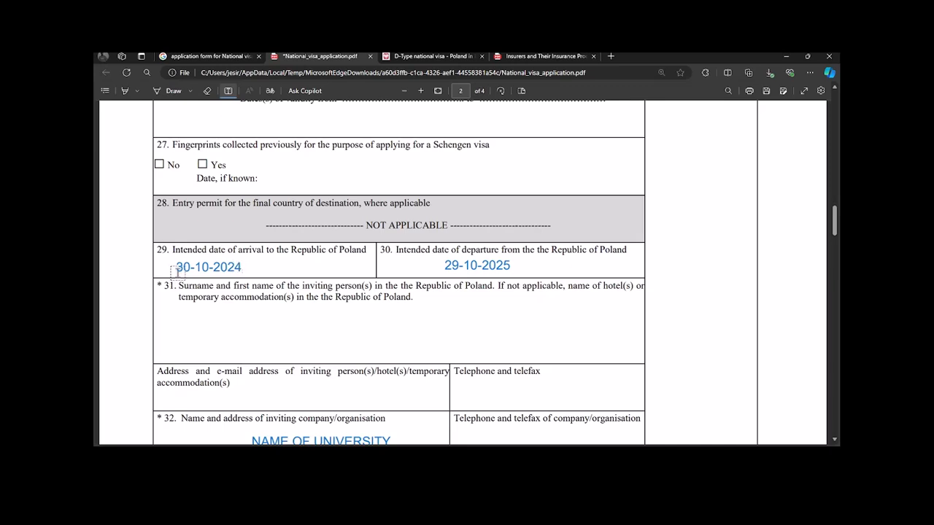
click(179, 267)
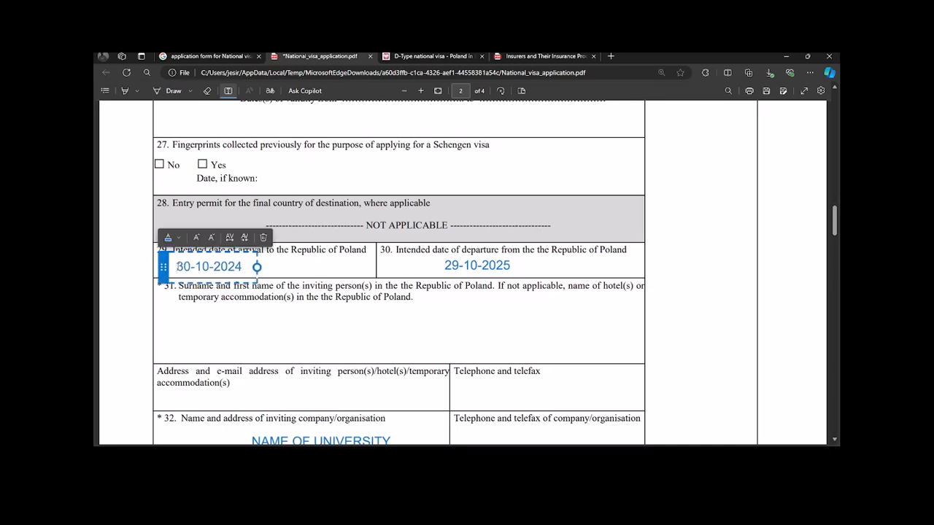
click(285, 270)
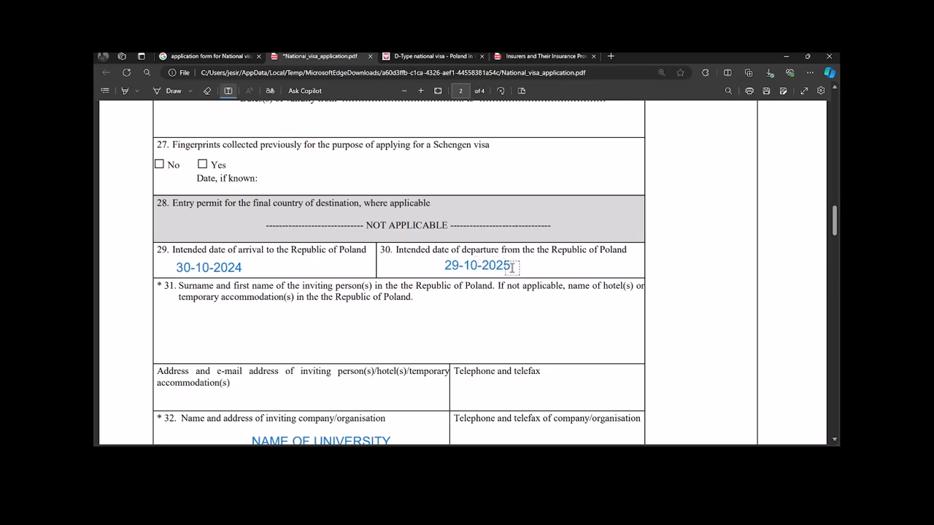
click(266, 270)
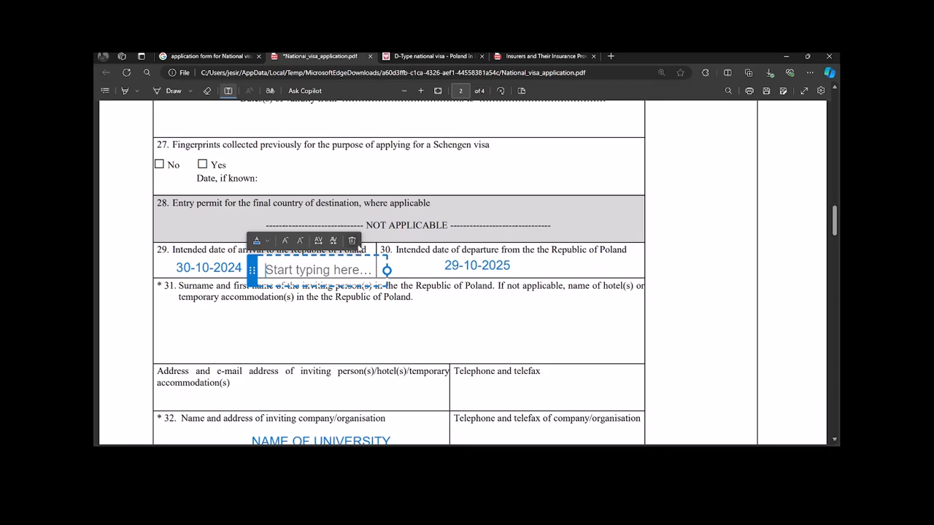
click(352, 240)
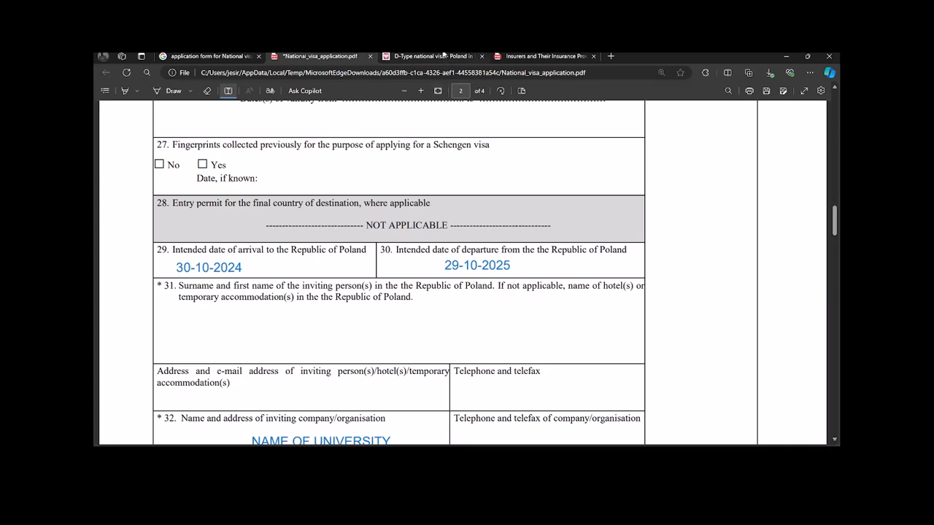
Step: Switch to the D-Type national visa page and scroll down to its Materials list
click(438, 56)
scroll(654, 333, up, 10)
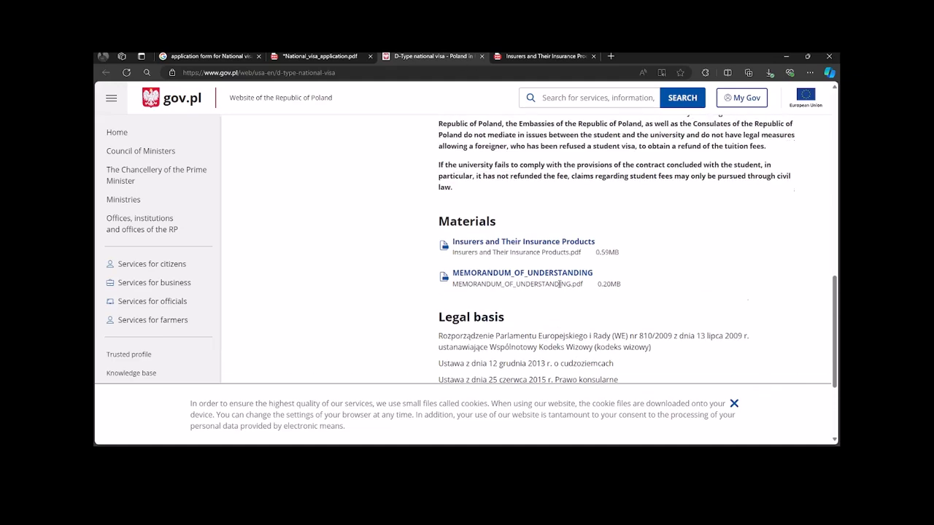
scroll(265, 96, up, 2)
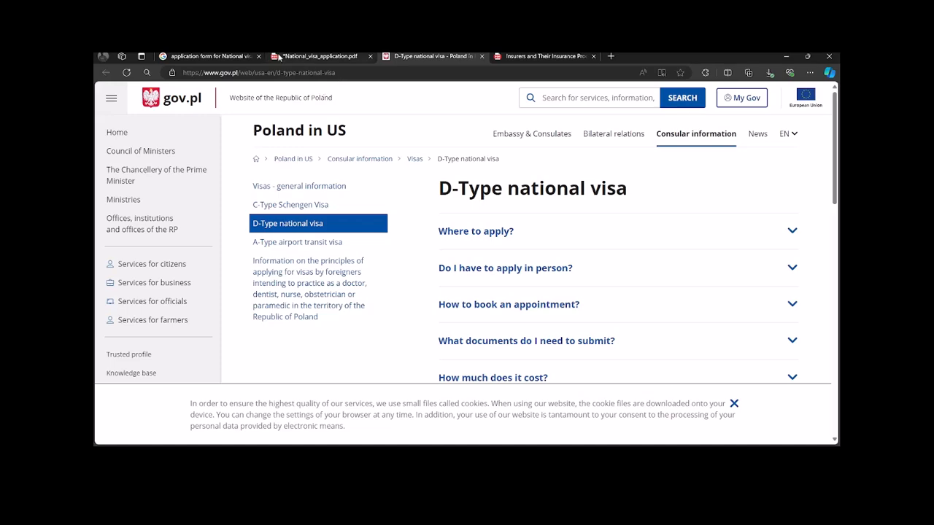
click(266, 74)
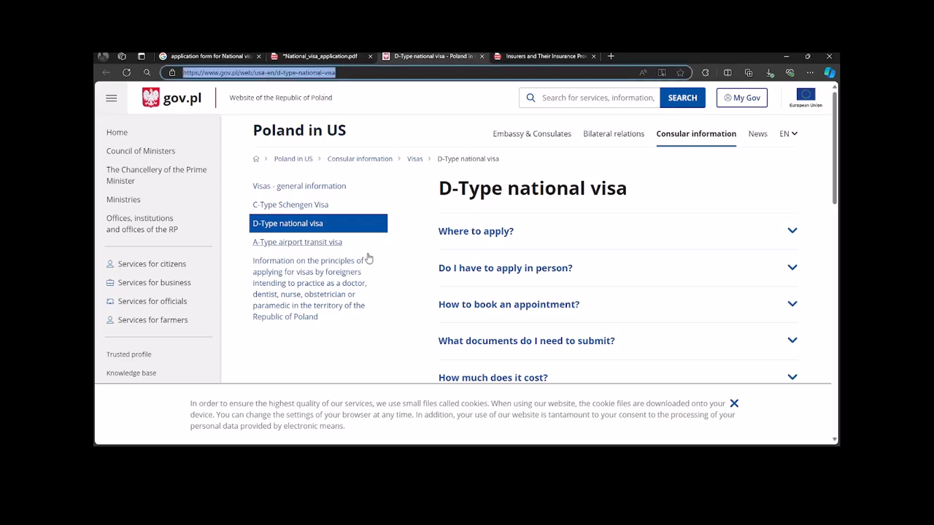
scroll(377, 296, down, 4)
scroll(492, 307, up, 4)
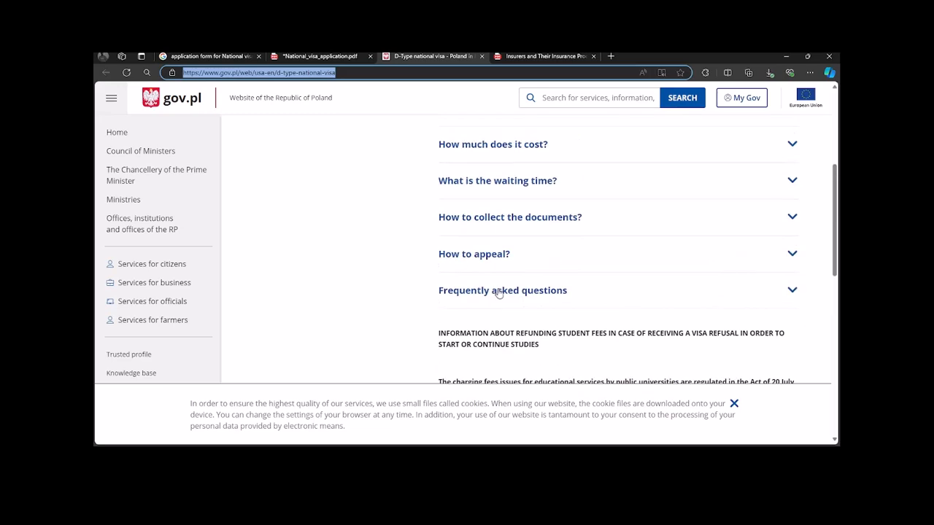
scroll(499, 291, down, 10)
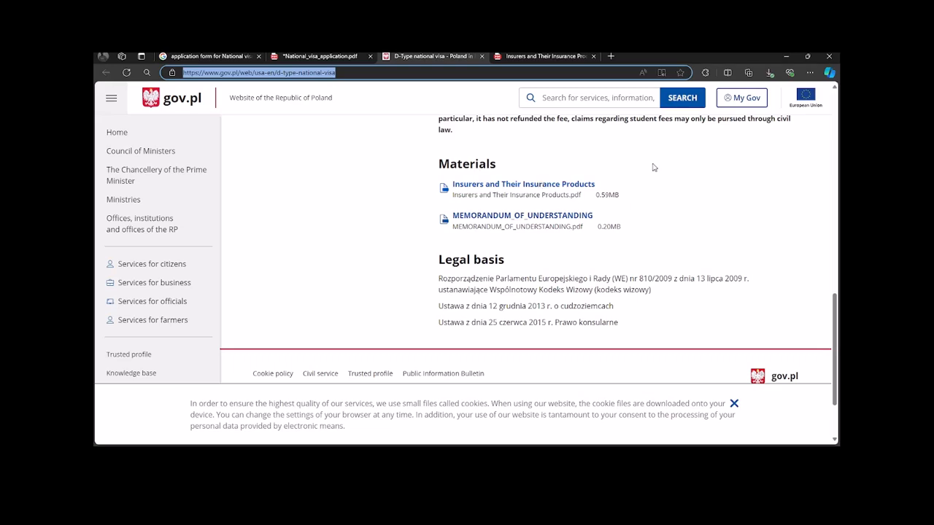
Step: In the Insurers PDF, find Republika Rwandy and select its UAP Insurance Travel Insurance row on page 13
click(549, 56)
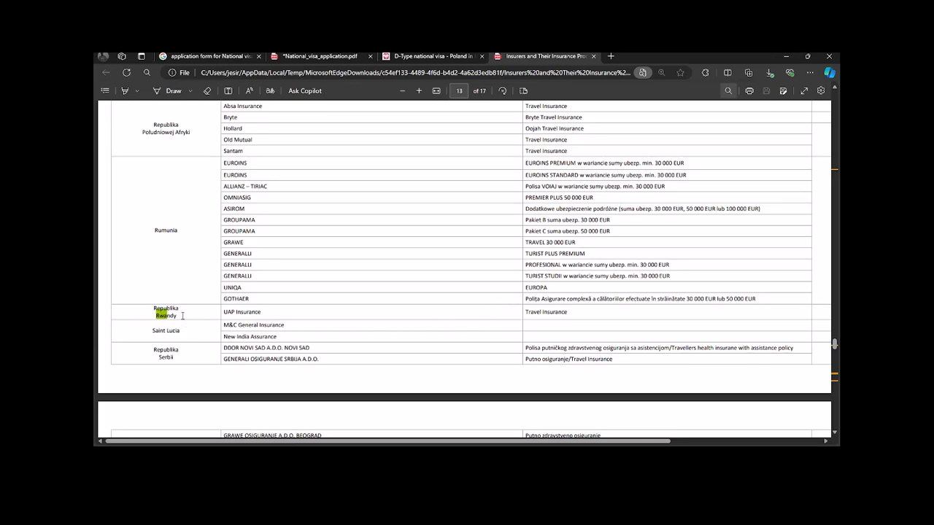
click(178, 315)
drag(176, 315, 157, 308)
text(burun)
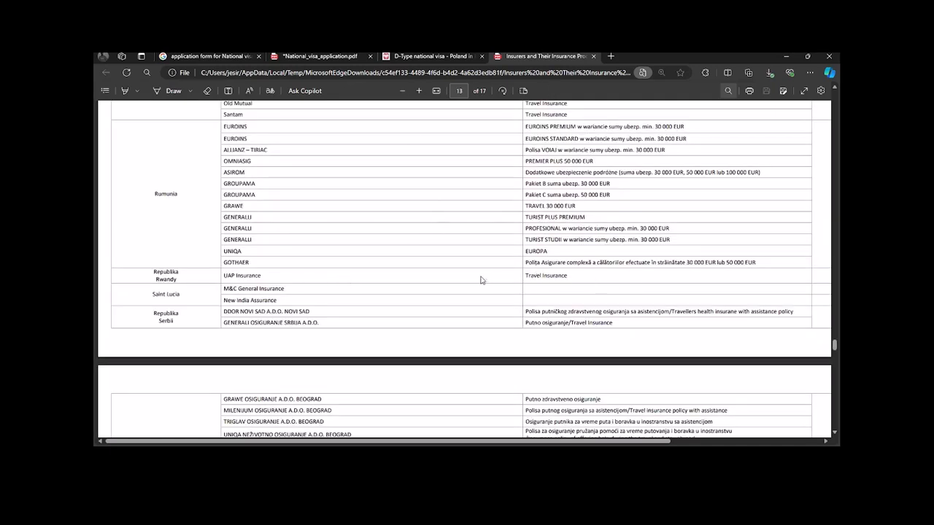
drag(574, 281, 154, 277)
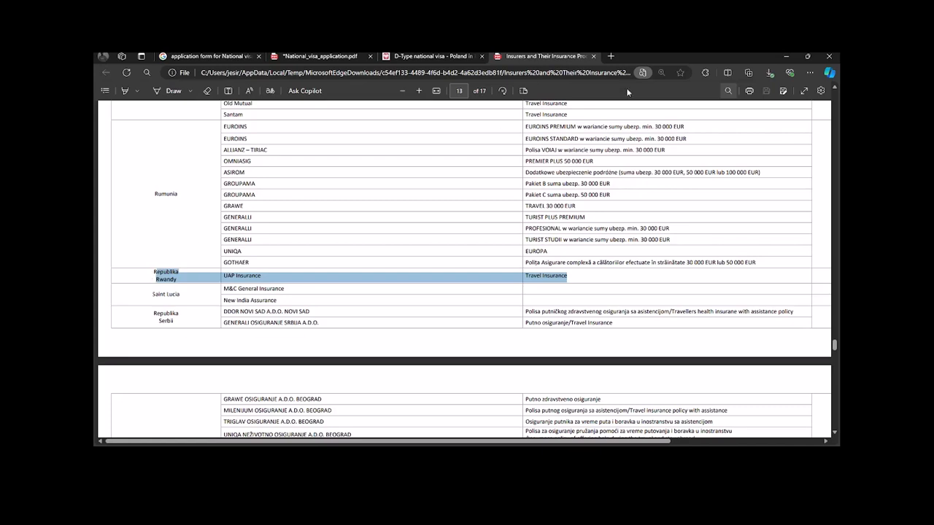
Step: Search Google for 'uap RWANDA' in a new tab and open the About Old Mutual Rwanda result
click(611, 56)
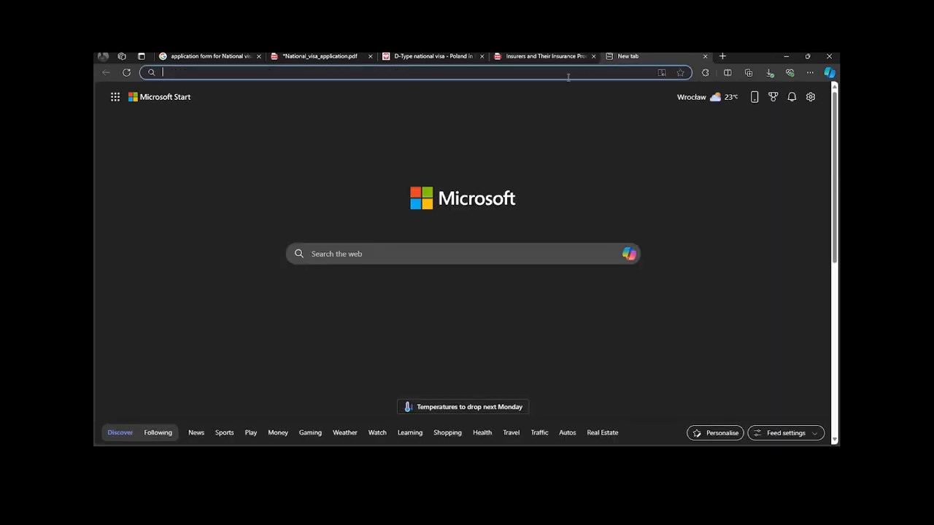
text(uap)
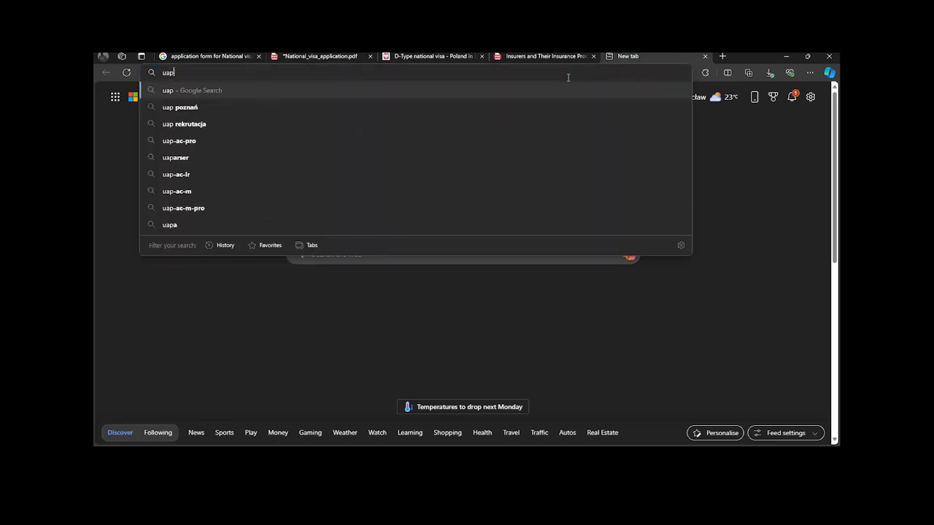
text( RWANDA)
key(Return)
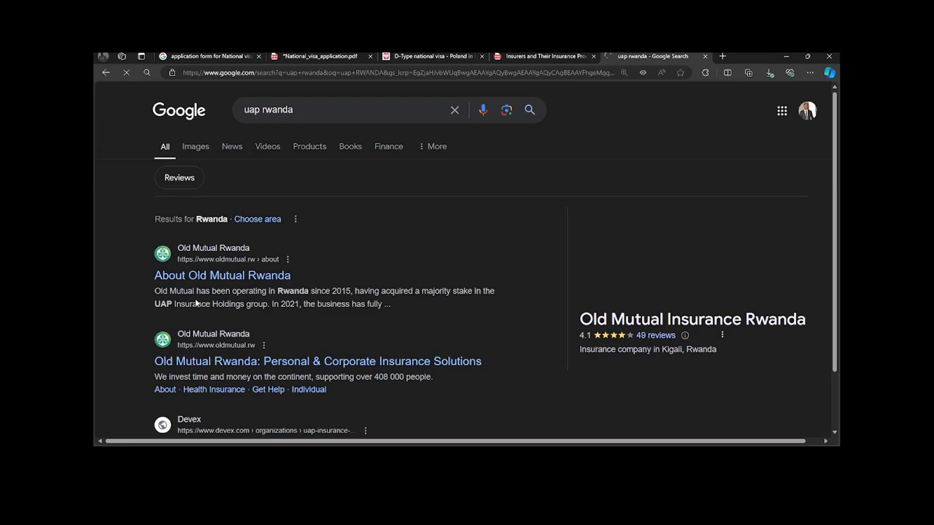
scroll(658, 315, down, 3)
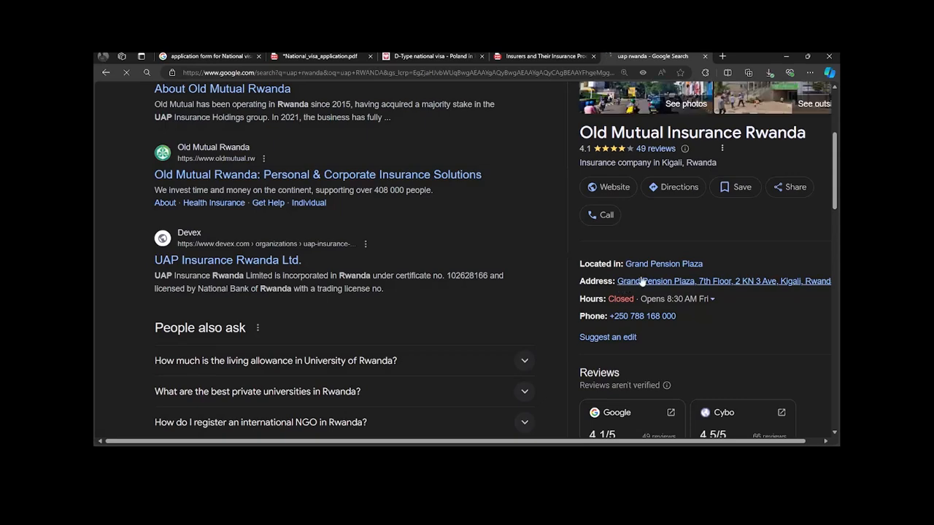
scroll(657, 267, up, 3)
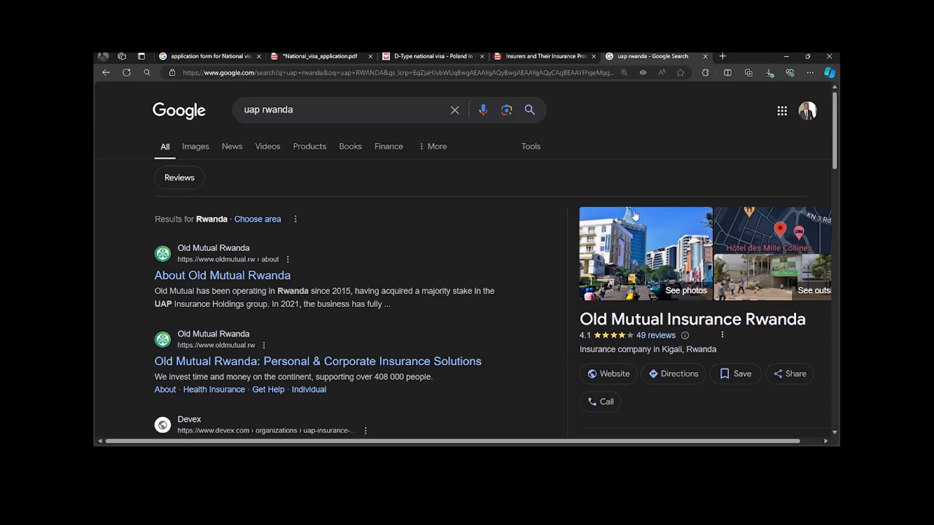
click(238, 276)
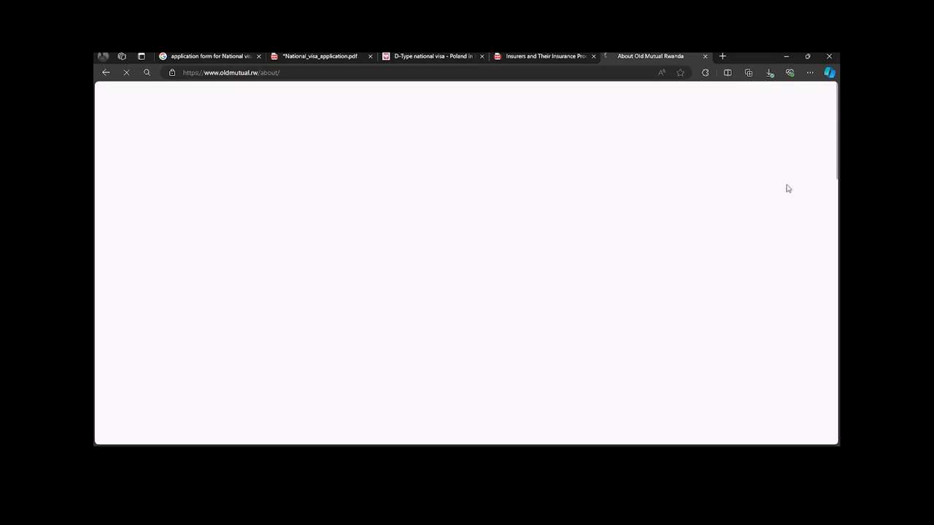
Step: Search Google for 'KLM ROYAL' in a new tab and open the klm.com result
click(723, 56)
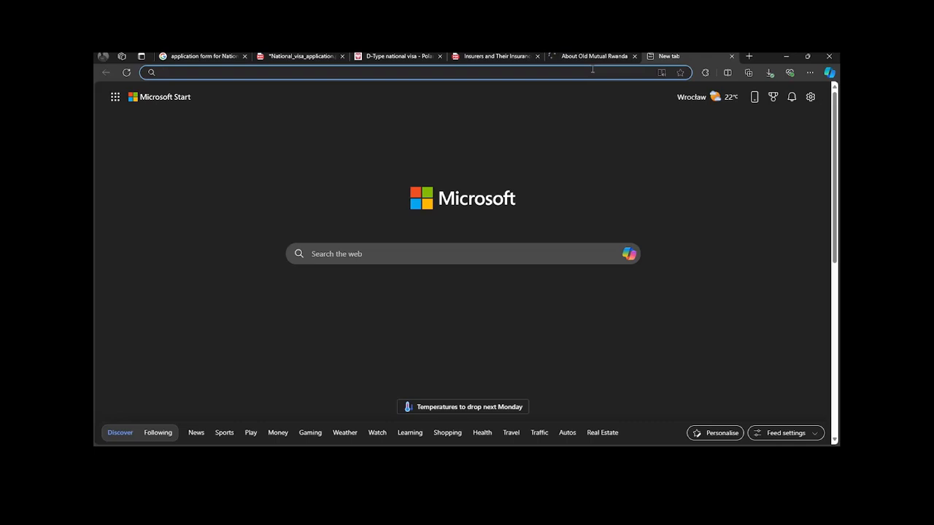
text(f)
key(BackSpace)
text(KLM)
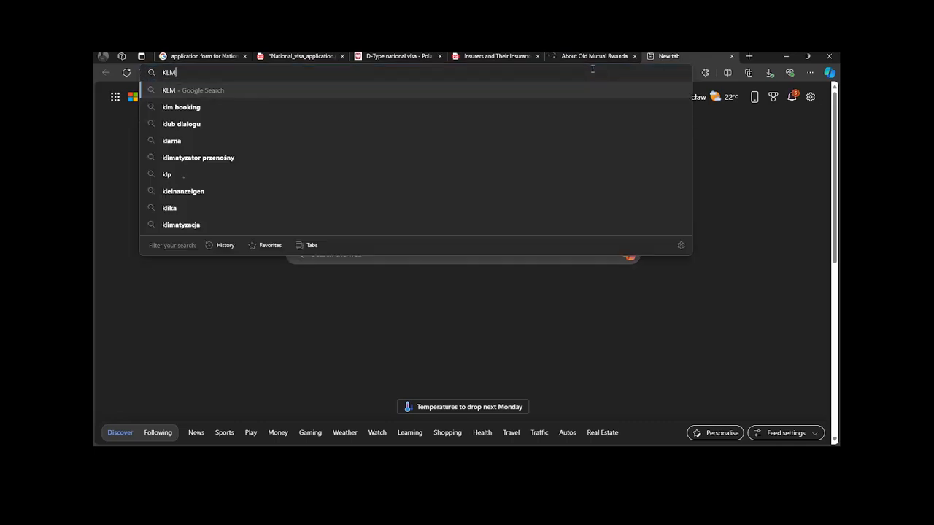
text( ROYAL)
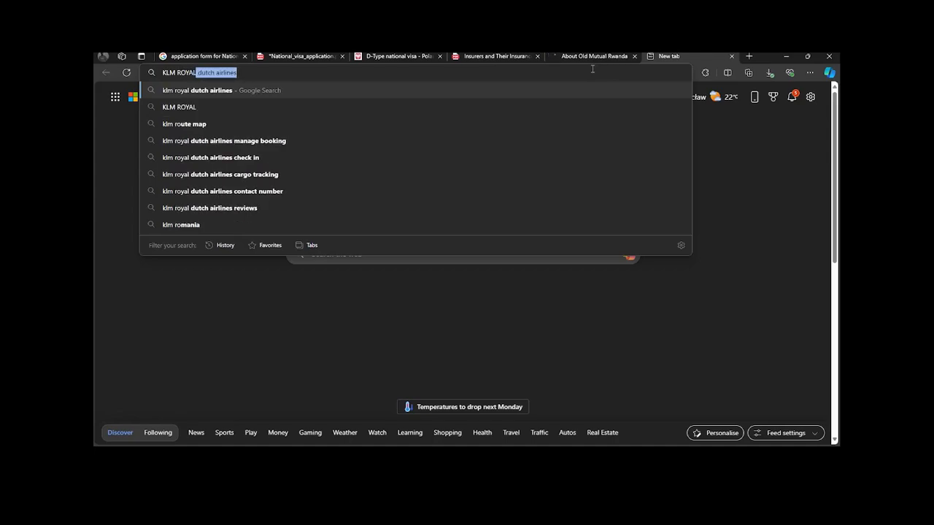
key(Return)
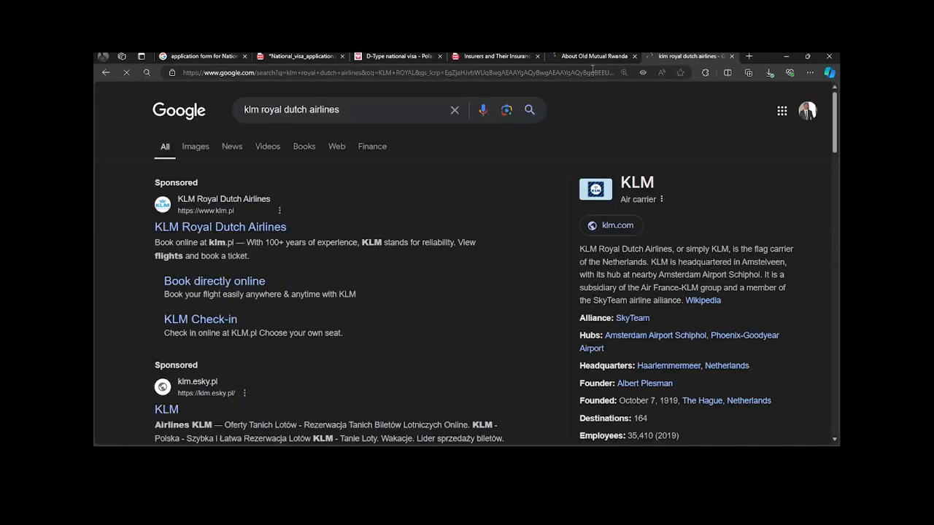
scroll(227, 354, down, 5)
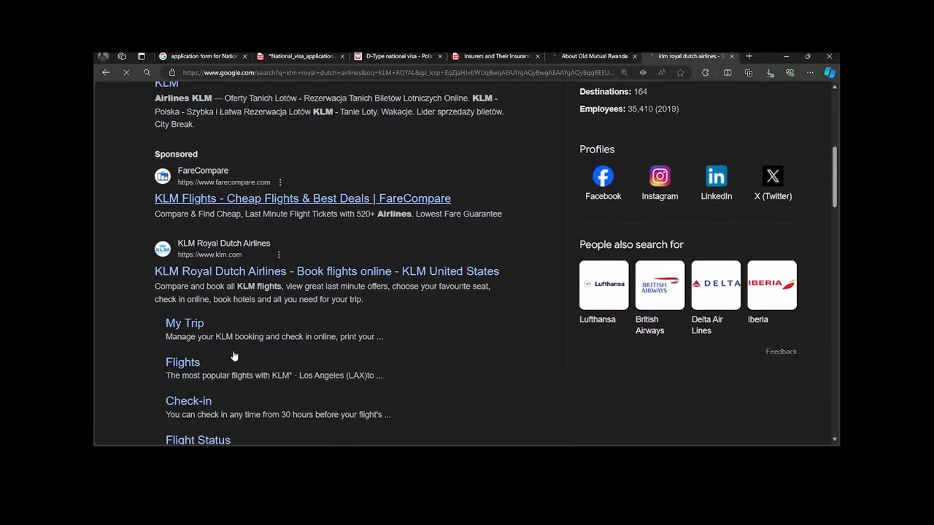
click(241, 272)
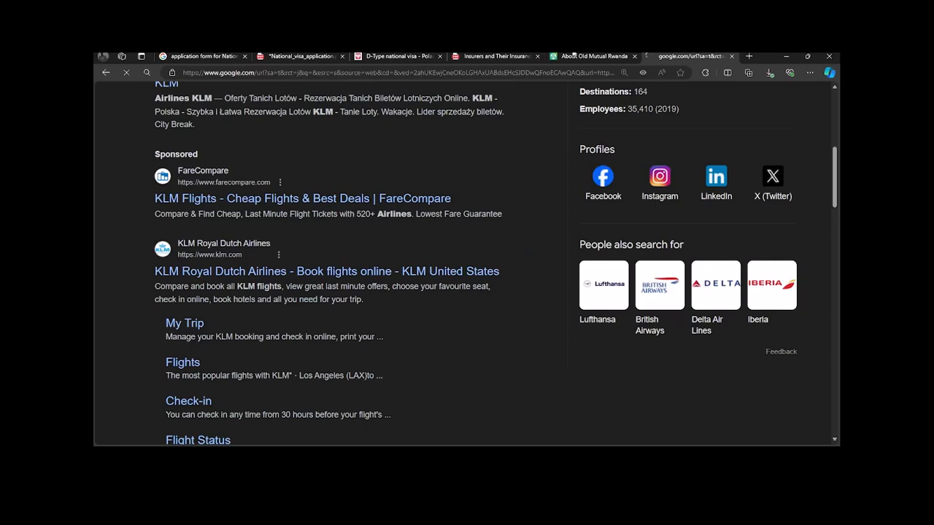
Step: Return to the About Old Mutual Rwanda tab and read through the page
click(575, 55)
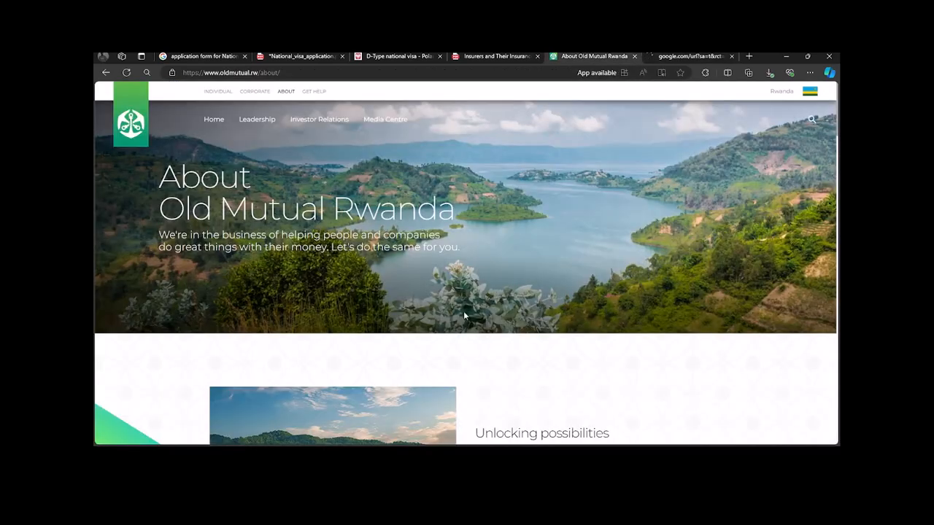
scroll(459, 319, down, 5)
scroll(460, 365, up, 4)
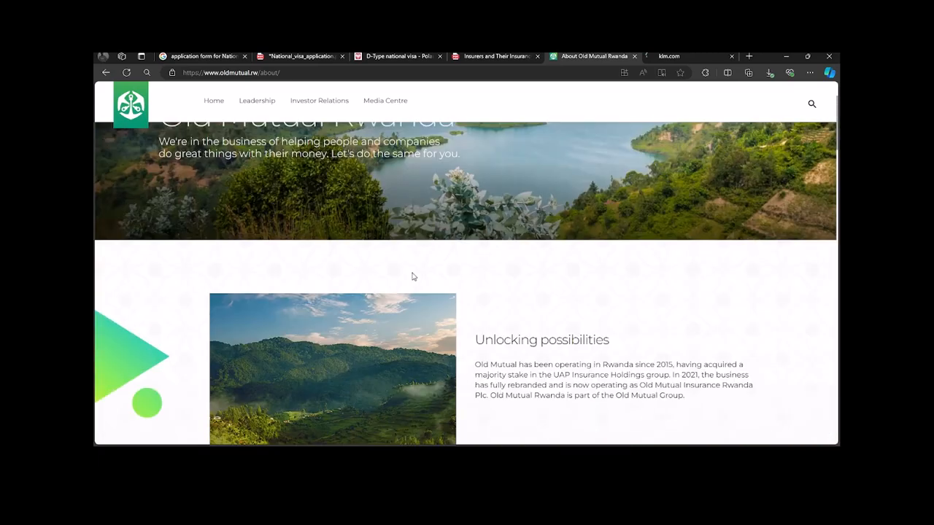
scroll(447, 234, down, 10)
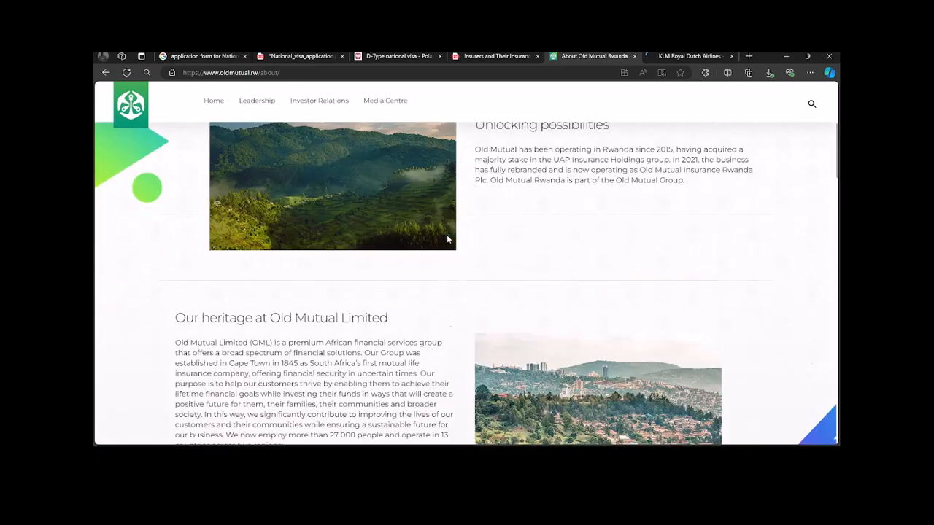
scroll(447, 239, down, 3)
scroll(446, 240, up, 2)
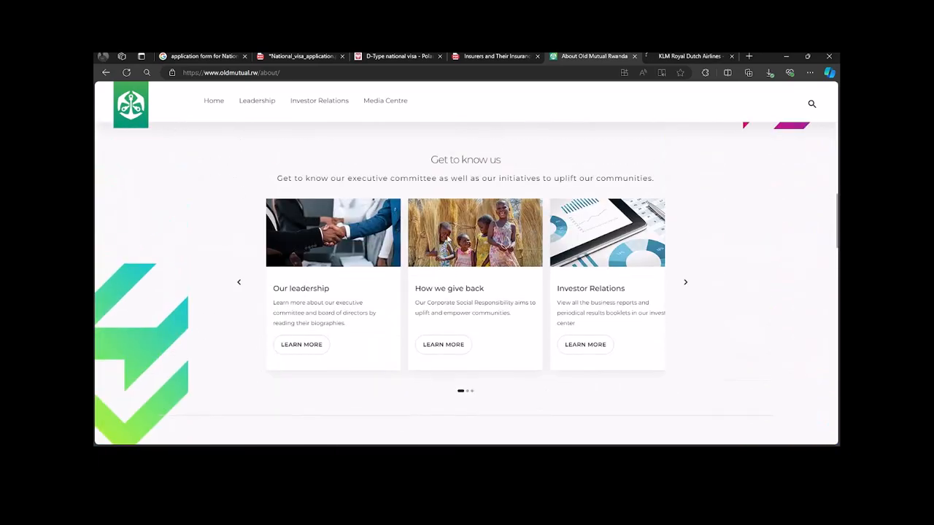
scroll(448, 240, down, 3)
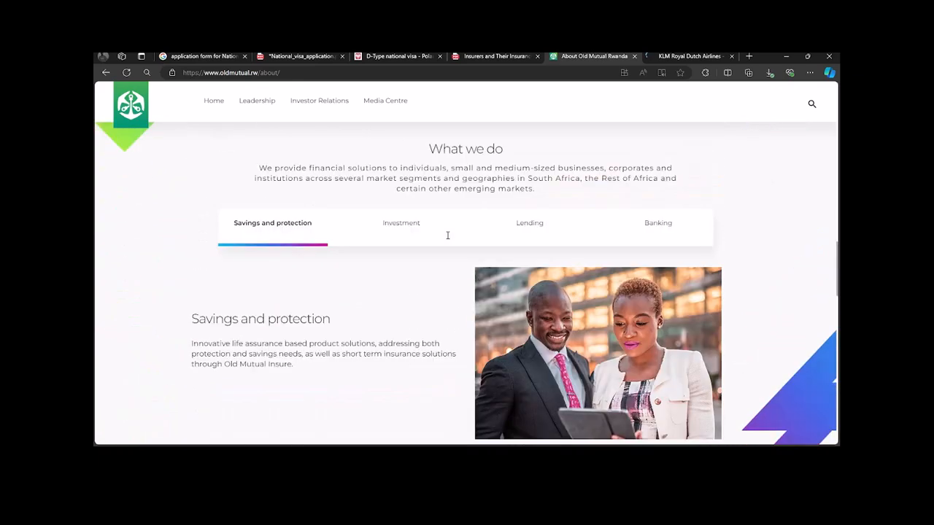
scroll(423, 277, down, 5)
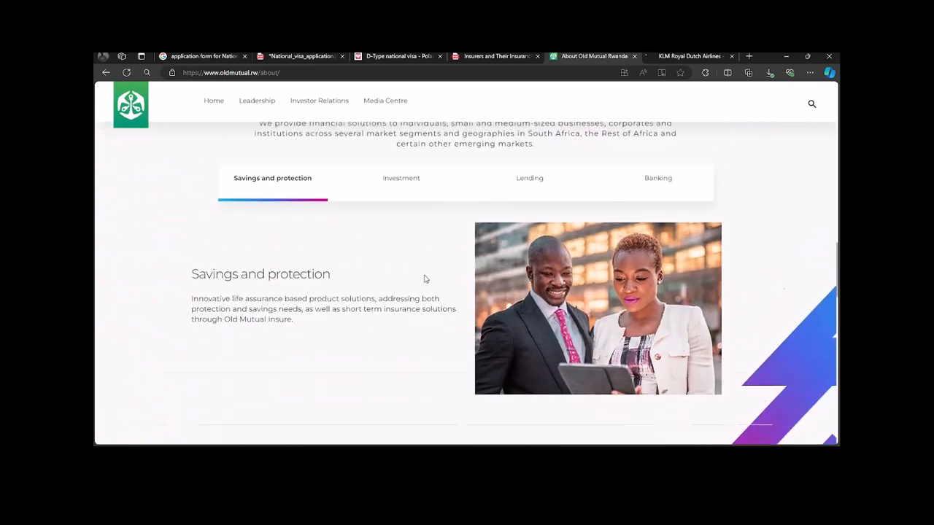
scroll(425, 278, down, 6)
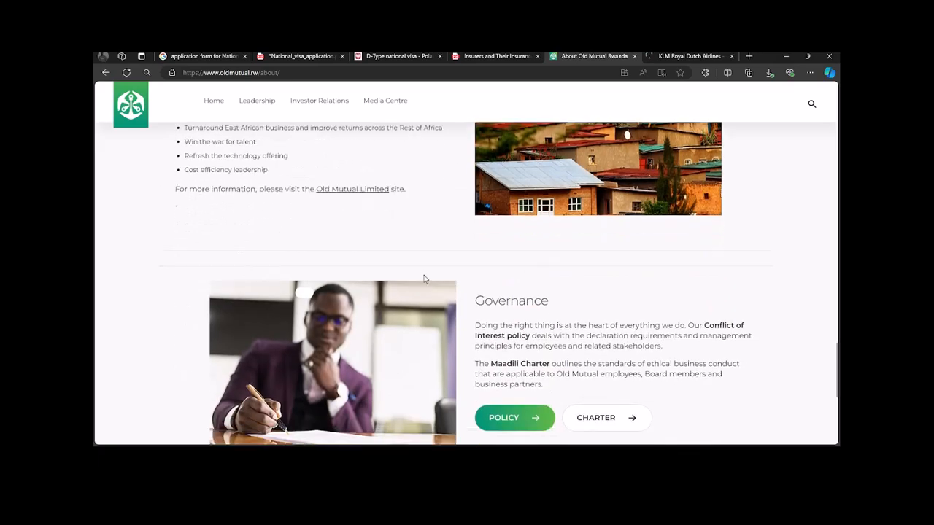
scroll(424, 278, down, 3)
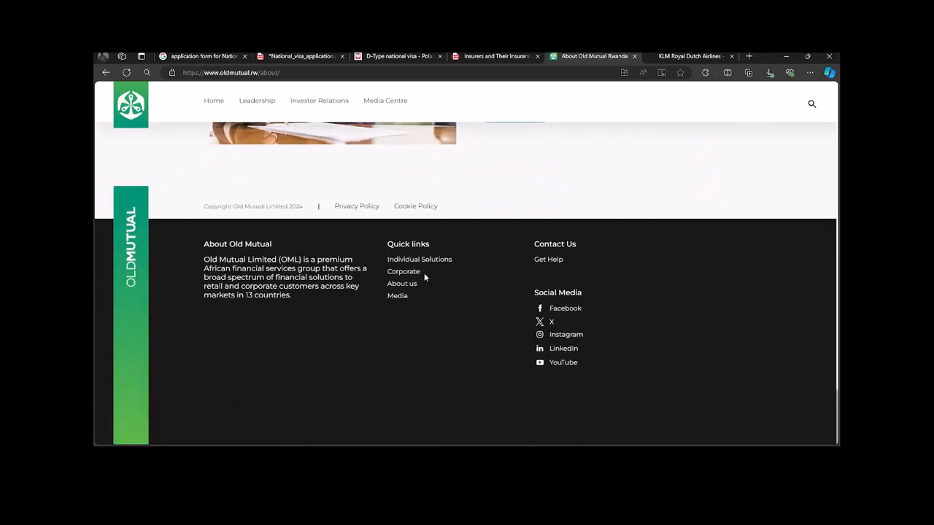
scroll(430, 278, up, 6)
scroll(429, 277, down, 3)
scroll(431, 276, up, 3)
scroll(431, 276, up, 3)
scroll(516, 191, up, 10)
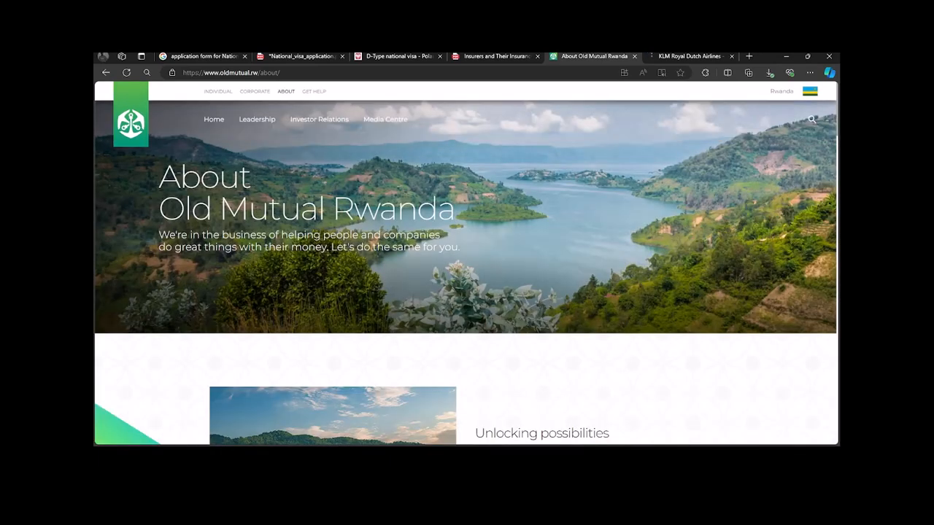
Step: Go back to the uap rwanda Google results, skim them, then switch to the KLM tab
click(98, 71)
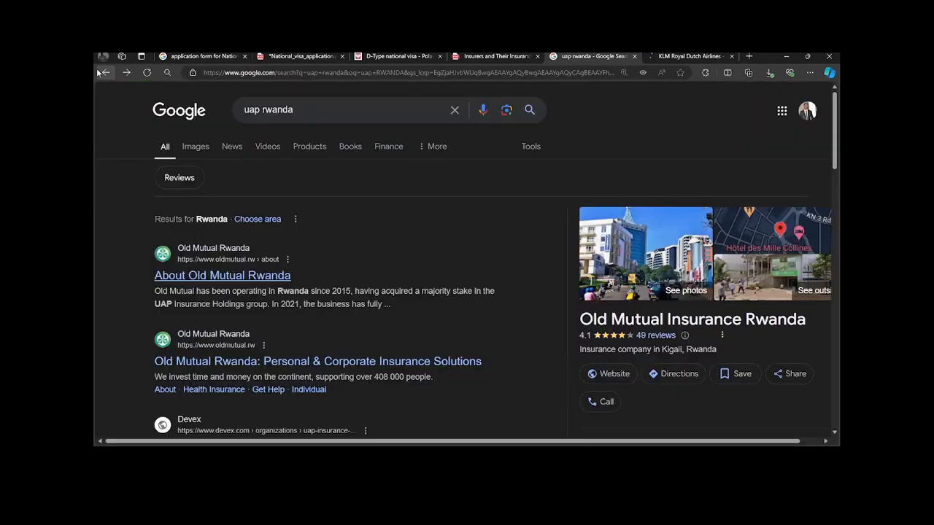
scroll(298, 326, down, 3)
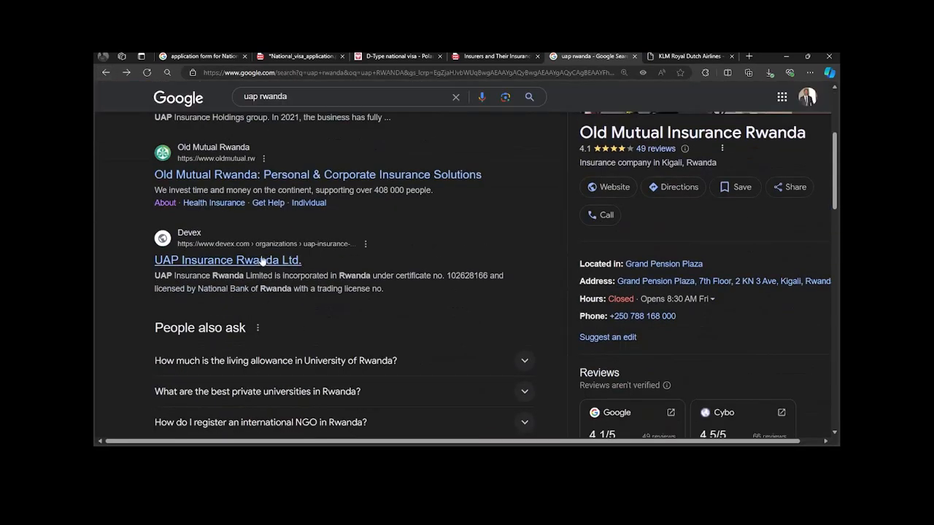
scroll(679, 239, up, 2)
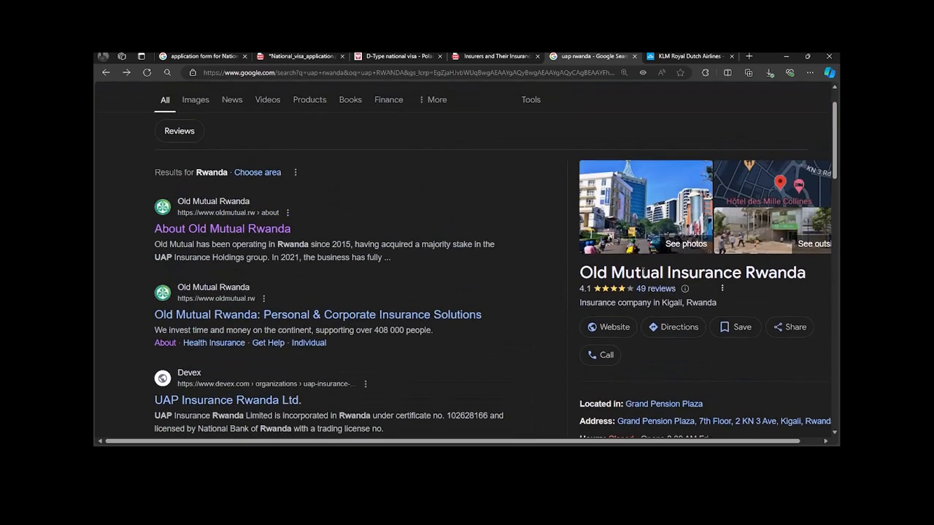
scroll(223, 383, down, 2)
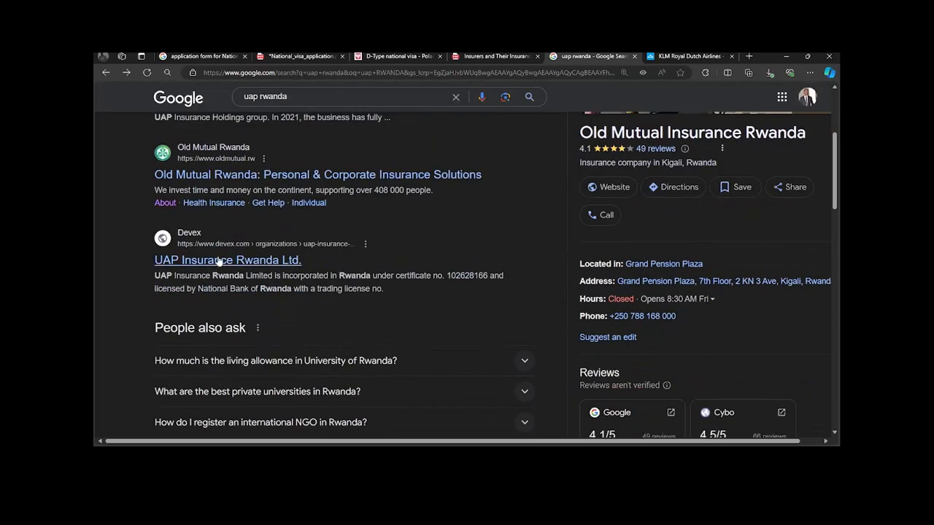
click(671, 56)
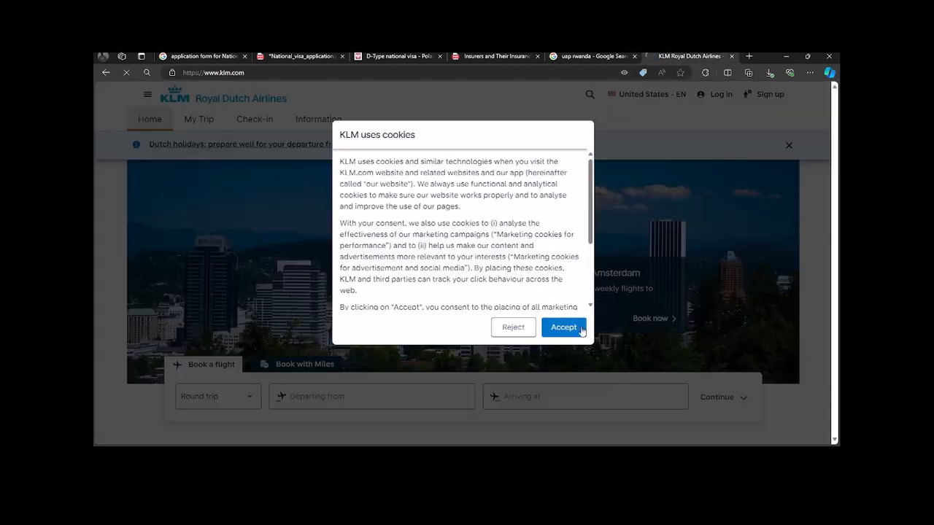
Step: Accept the KLM cookie notices on both the original and redirected pages
click(563, 328)
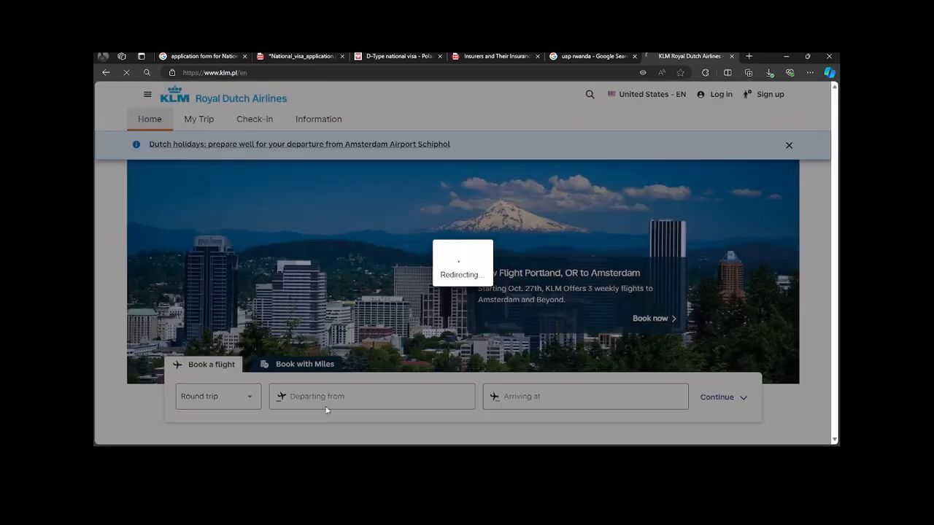
scroll(369, 388, down, 2)
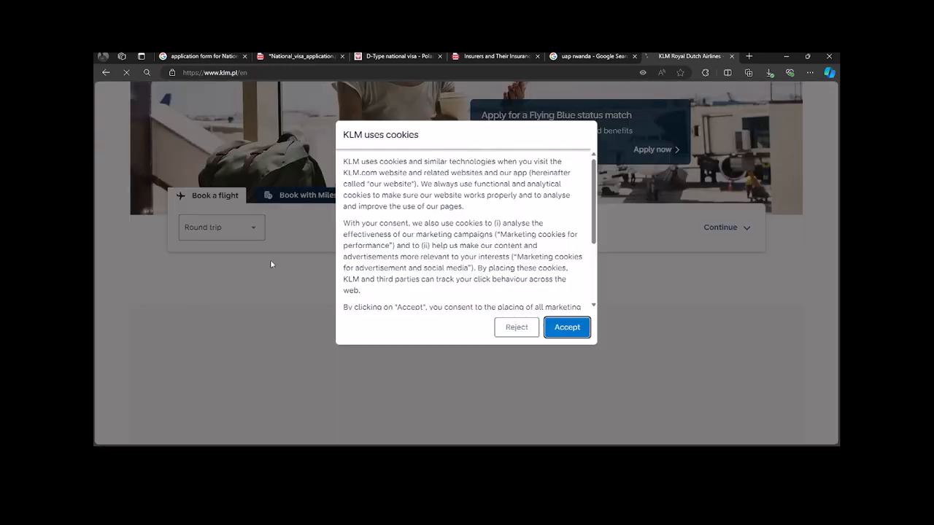
click(565, 328)
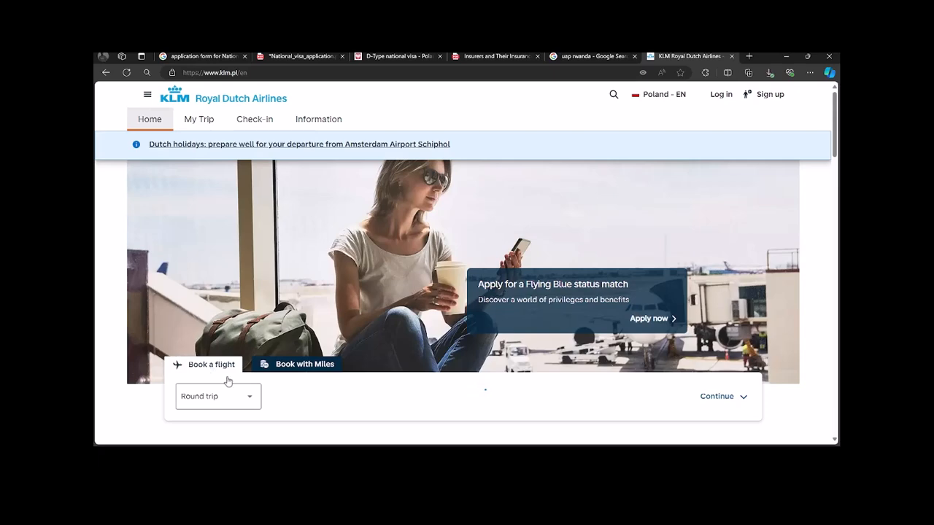
scroll(228, 380, down, 1)
Step: Set the route from Kigali International Airport to Warsaw Frederic Chopin
click(281, 302)
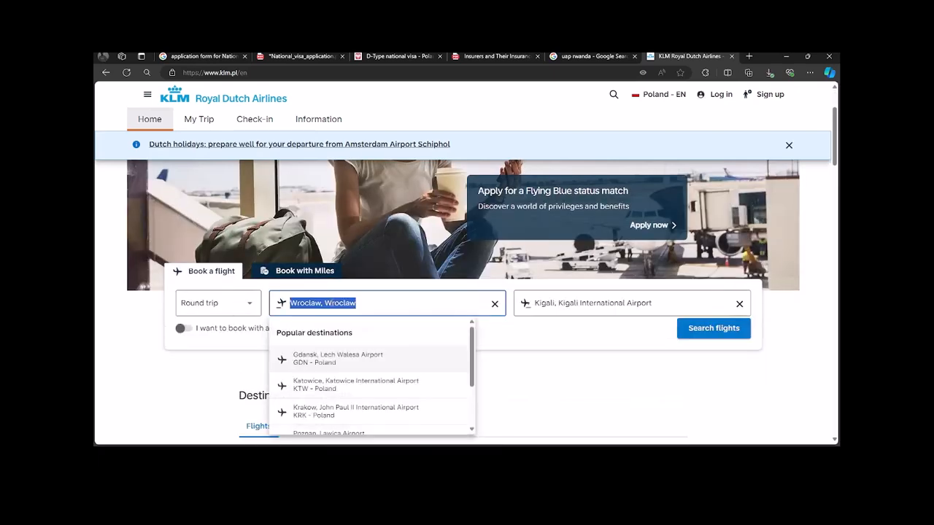
text(KIGALI)
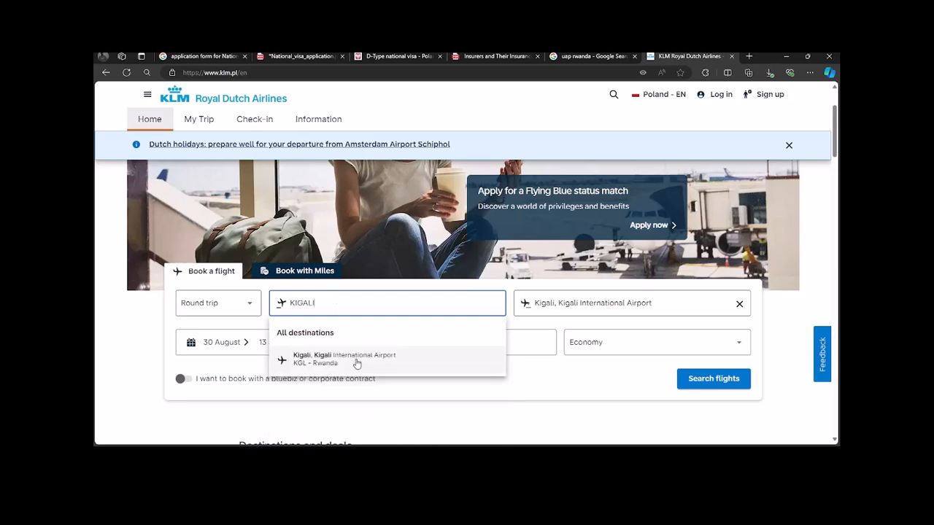
click(355, 359)
click(557, 349)
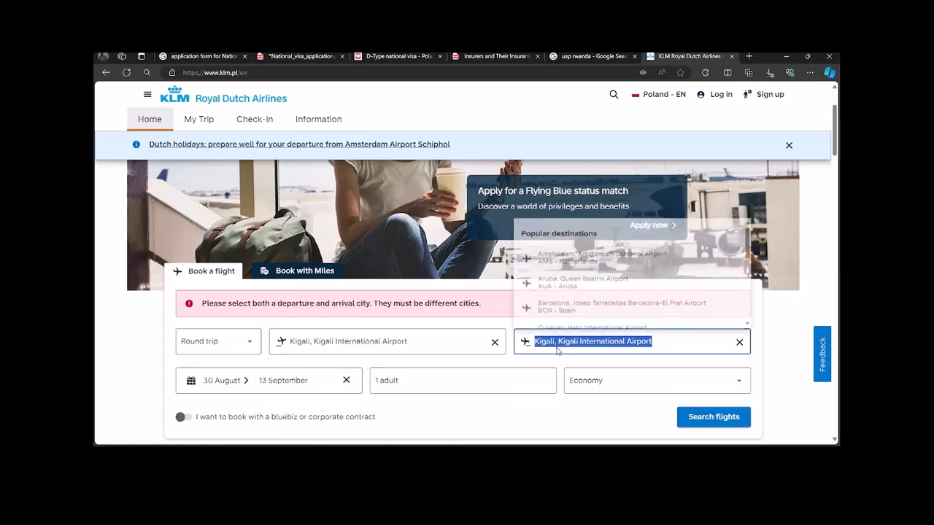
click(739, 343)
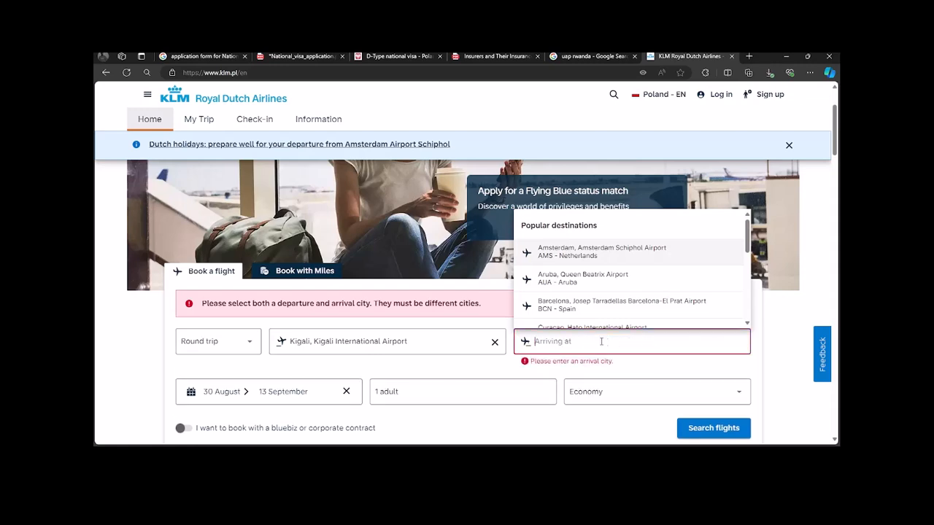
text(wARSAW)
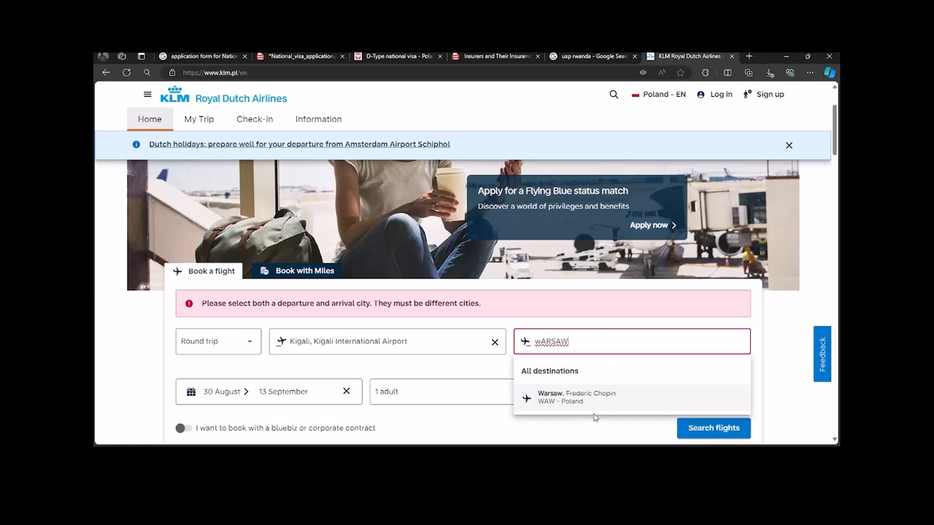
click(589, 400)
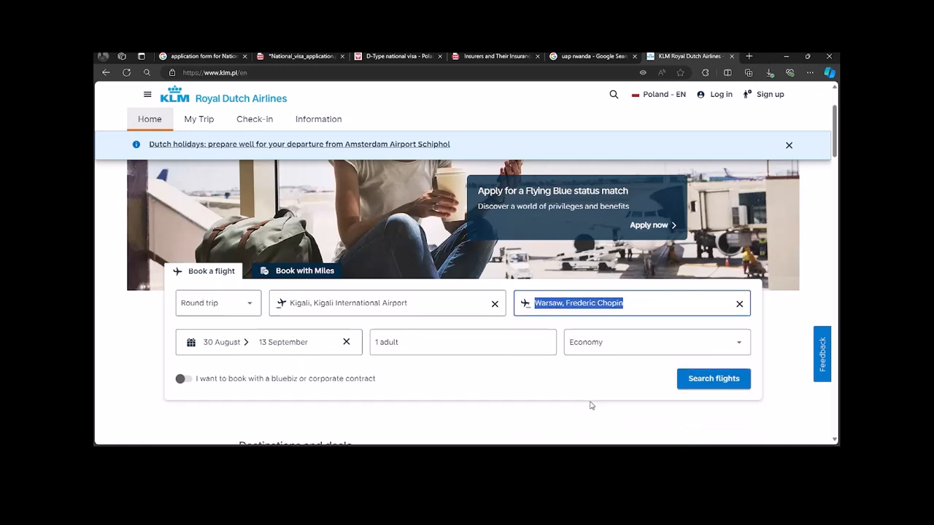
Step: Choose 30 October as the departure date and keep 1 adult passenger
click(221, 343)
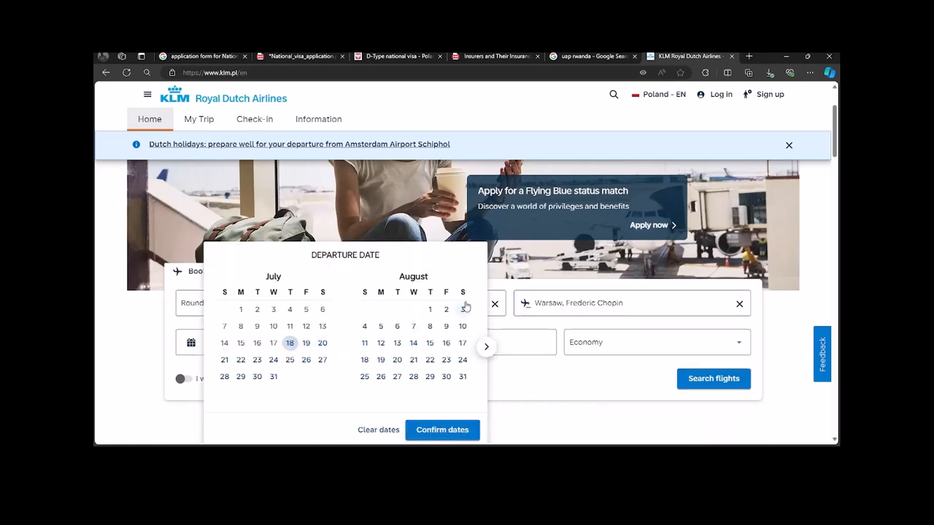
click(485, 348)
click(486, 348)
click(415, 377)
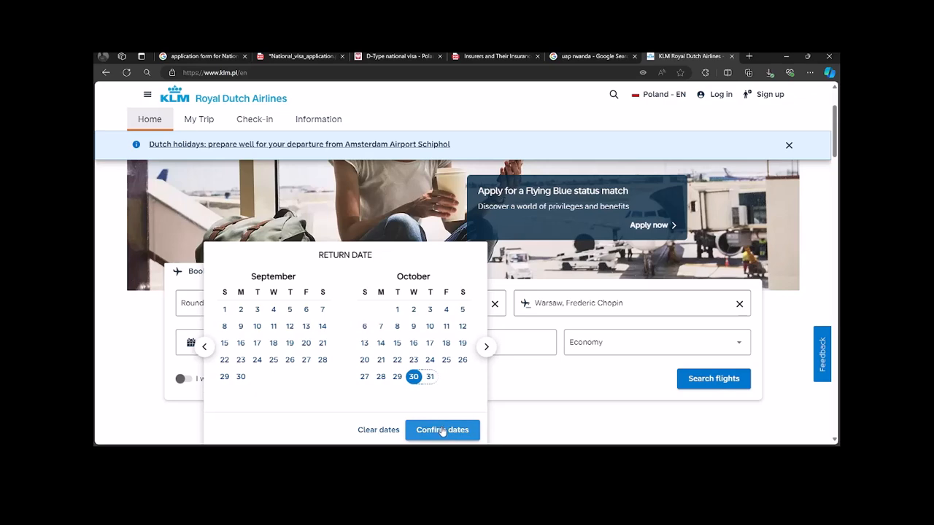
click(443, 430)
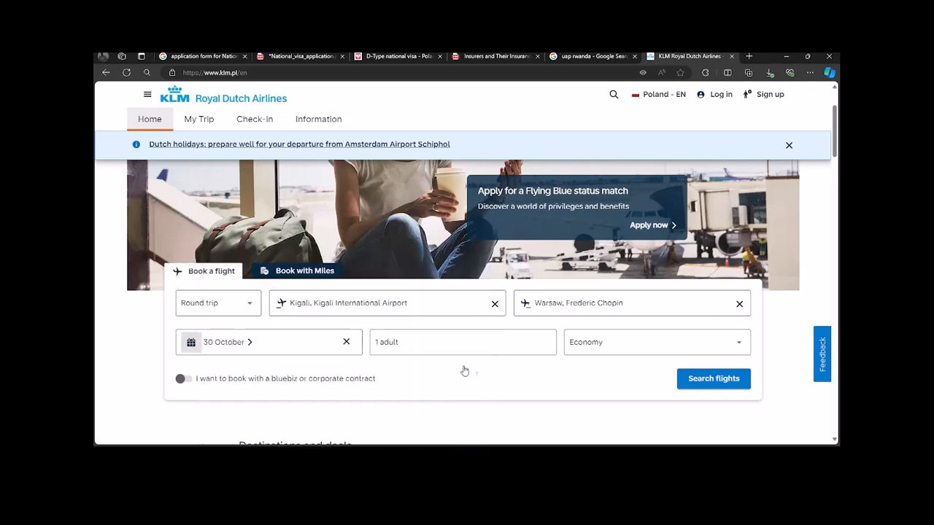
click(416, 350)
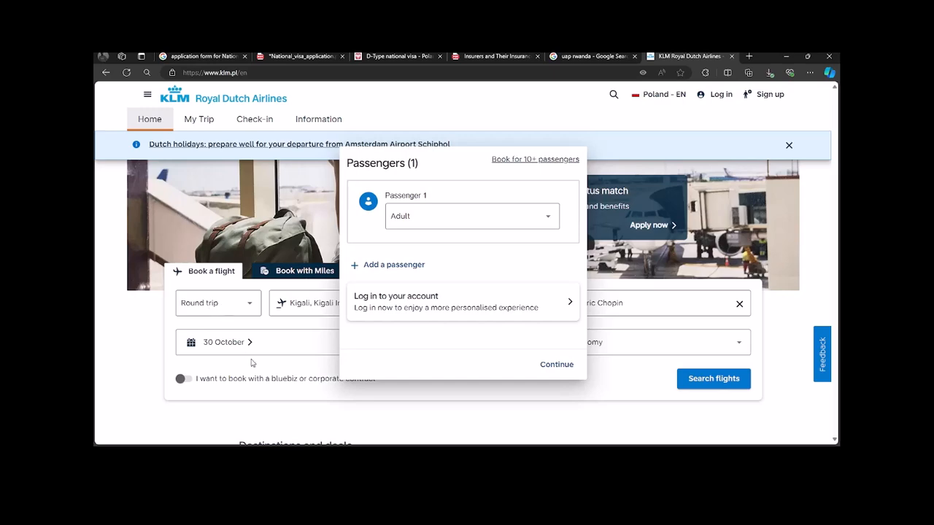
click(277, 346)
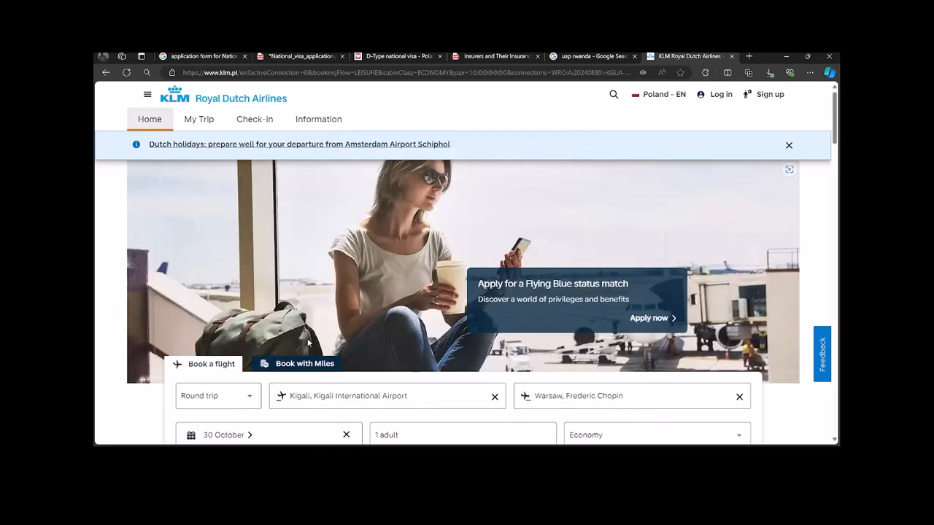
Step: Reopen the return-date calendar and advance it eight months to July 2025
scroll(309, 341, down, 3)
click(264, 202)
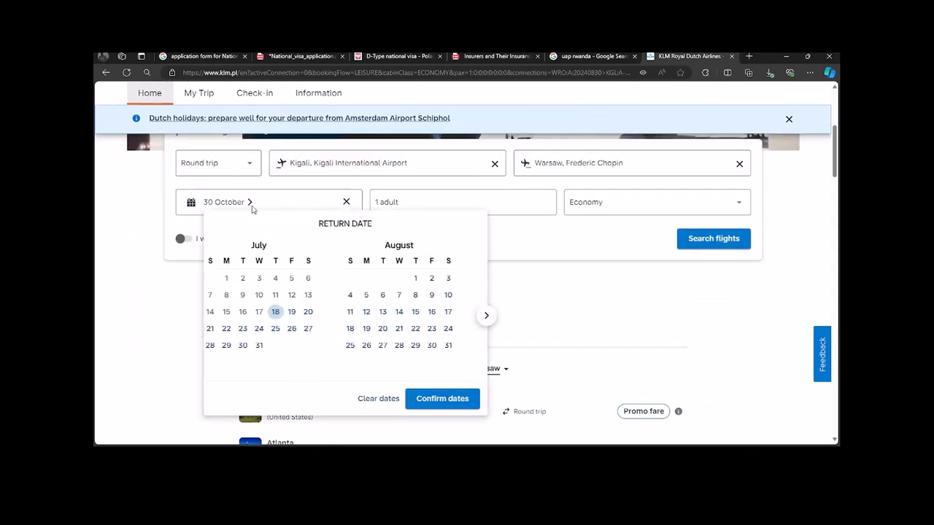
click(485, 316)
click(485, 317)
click(485, 317)
click(485, 317)
click(485, 316)
click(485, 317)
click(486, 316)
click(485, 317)
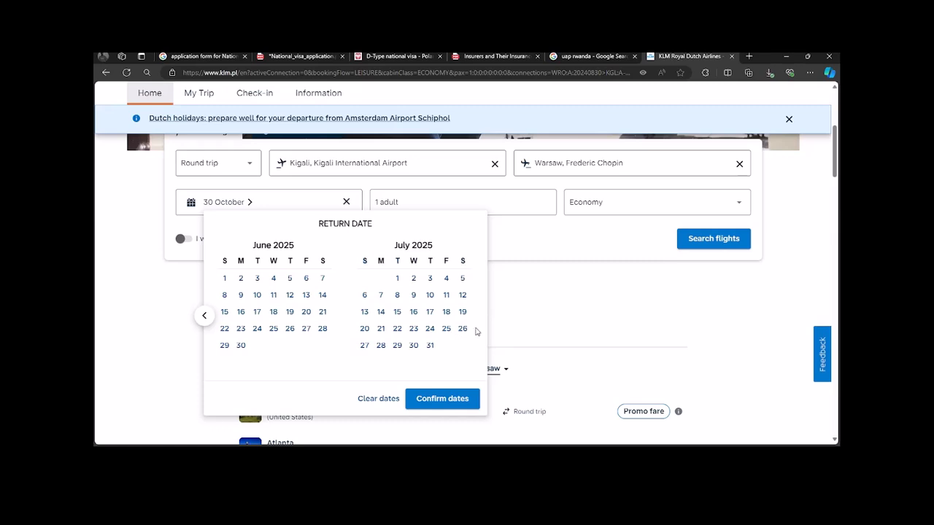
scroll(475, 329, down, 1)
scroll(464, 324, up, 1)
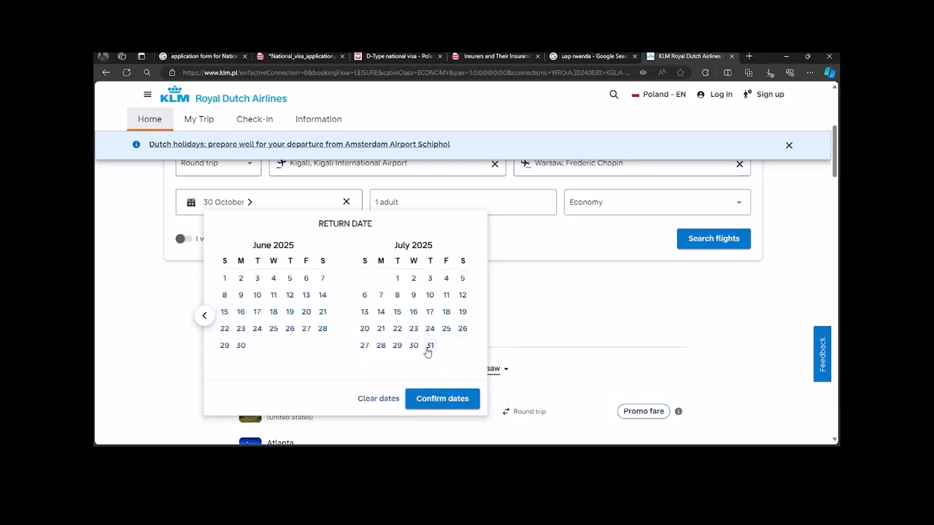
Step: Pick 31 July 2025 as the return date, confirm the dates, and search flights
click(428, 347)
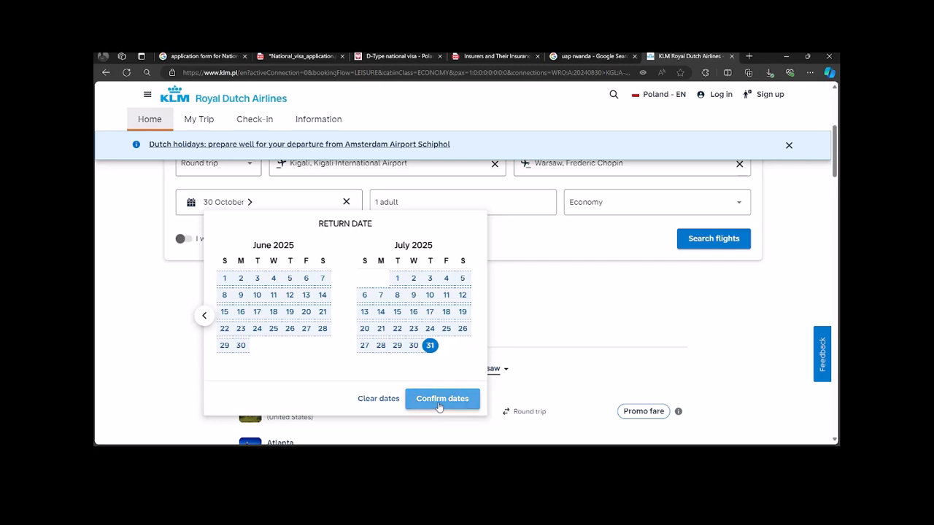
click(440, 403)
click(712, 241)
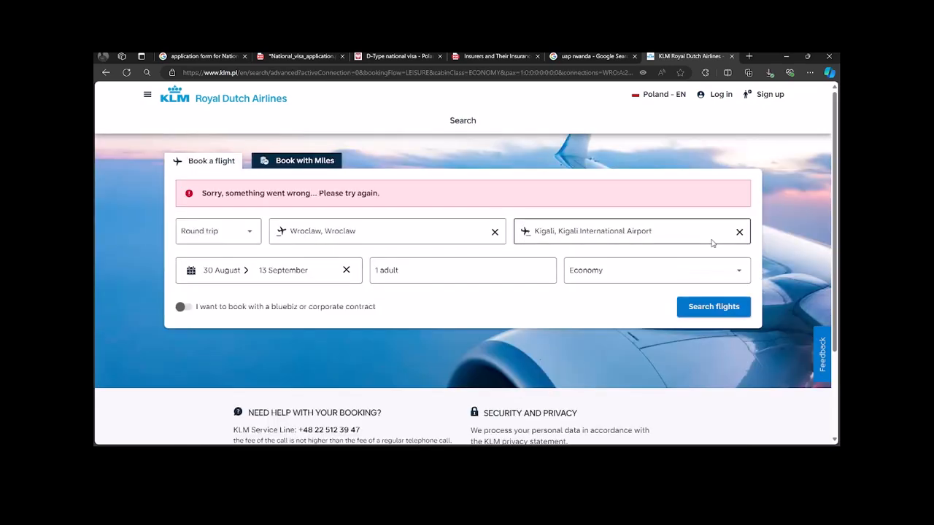
Step: Search flights from Kigali International to Katowice International Airport
click(360, 229)
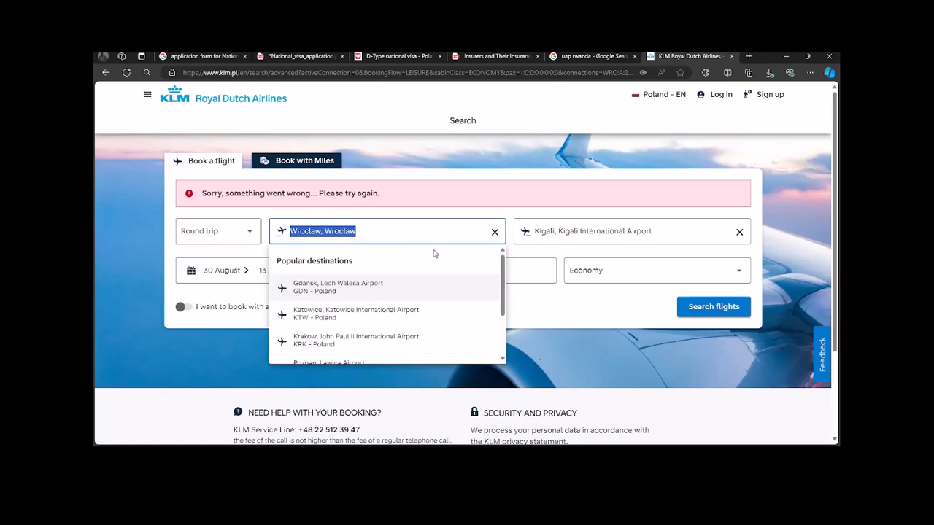
text(Ki)
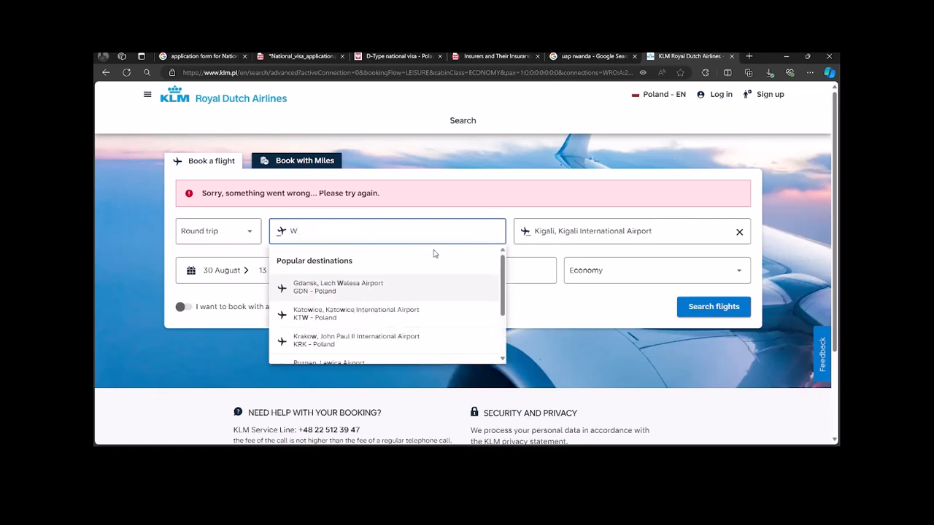
text(GA)
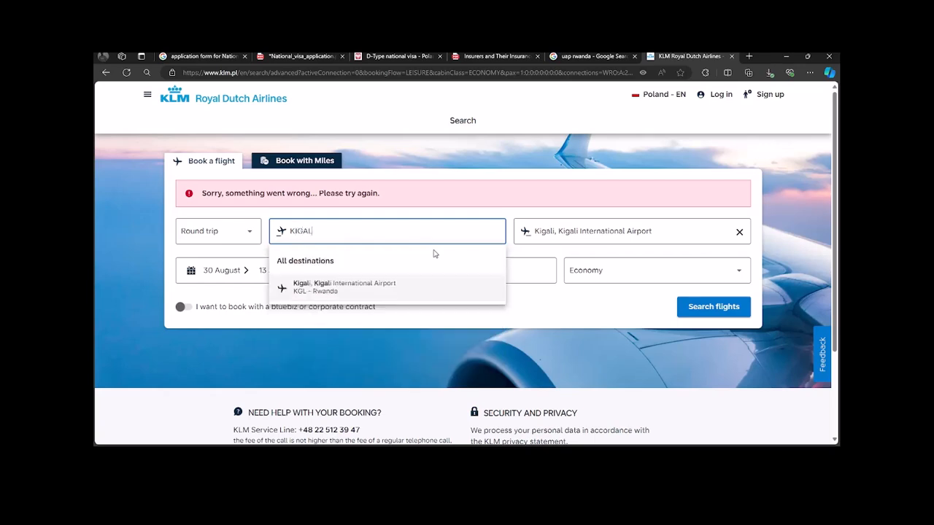
text(L)
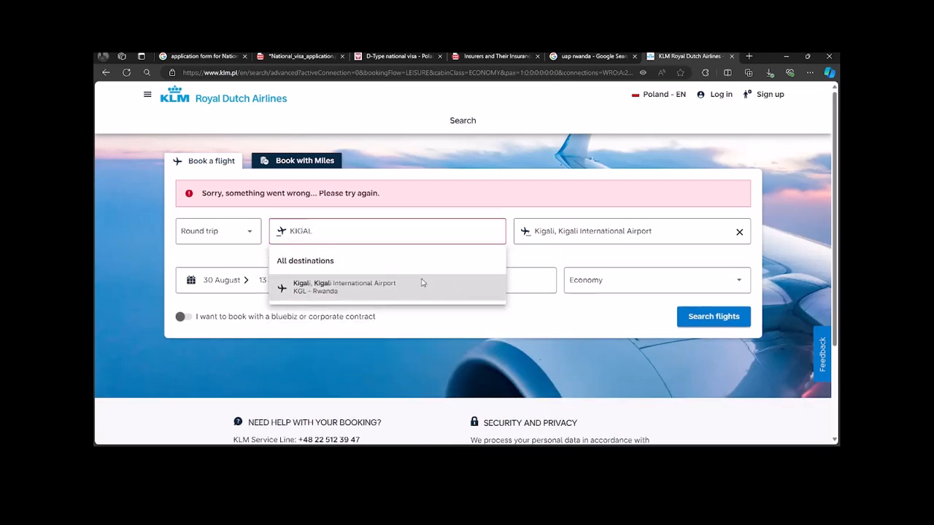
click(423, 285)
click(617, 267)
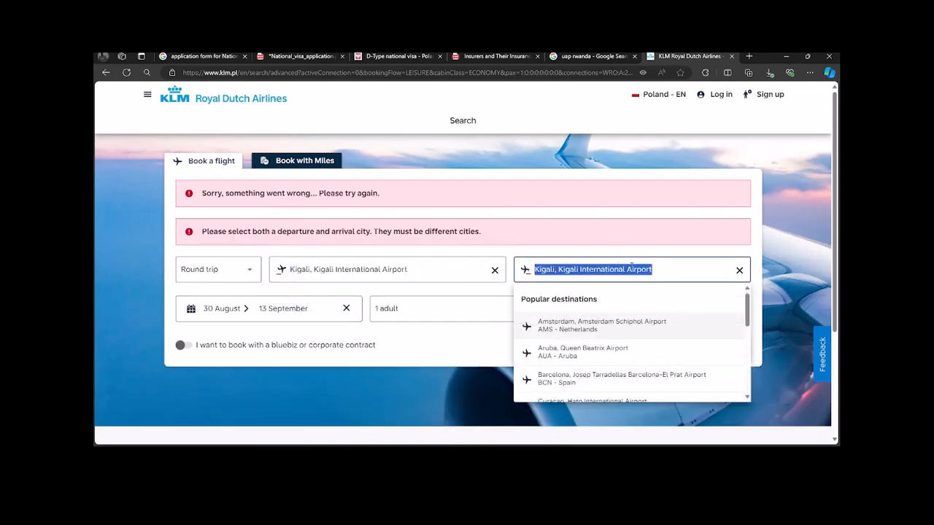
click(738, 270)
text(KATO)
click(576, 327)
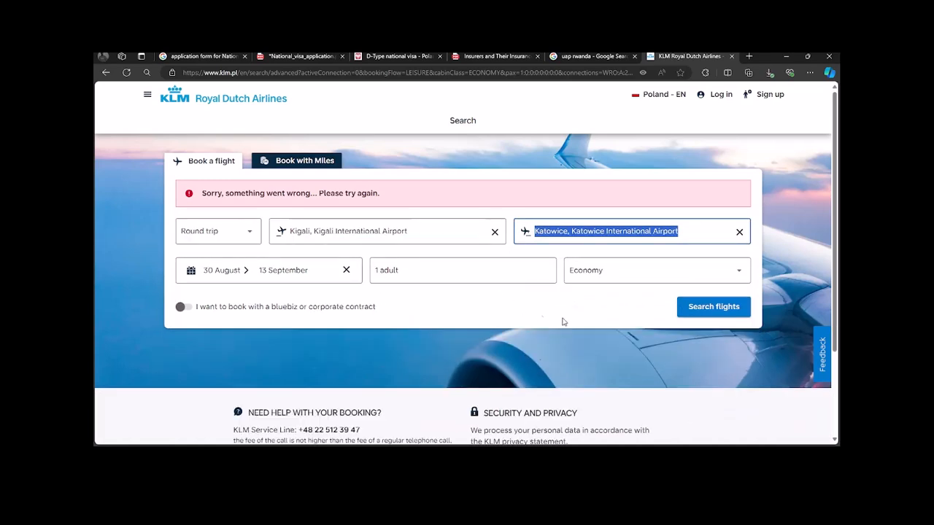
click(697, 309)
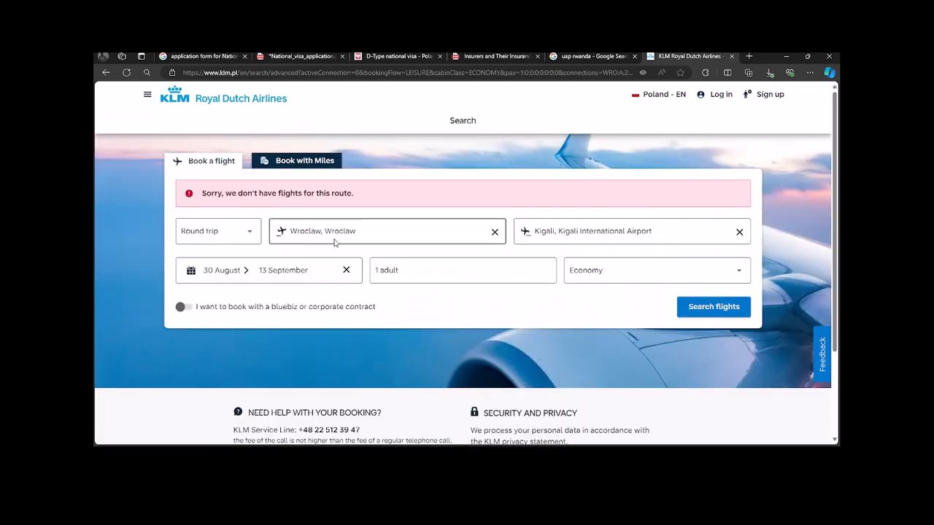
Step: Clear the departure city from the KLM search form
click(324, 231)
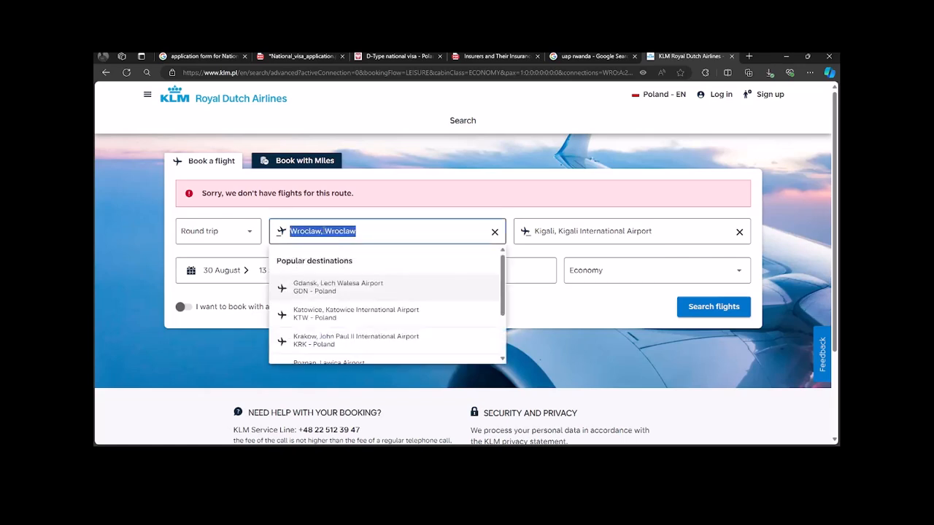
click(494, 232)
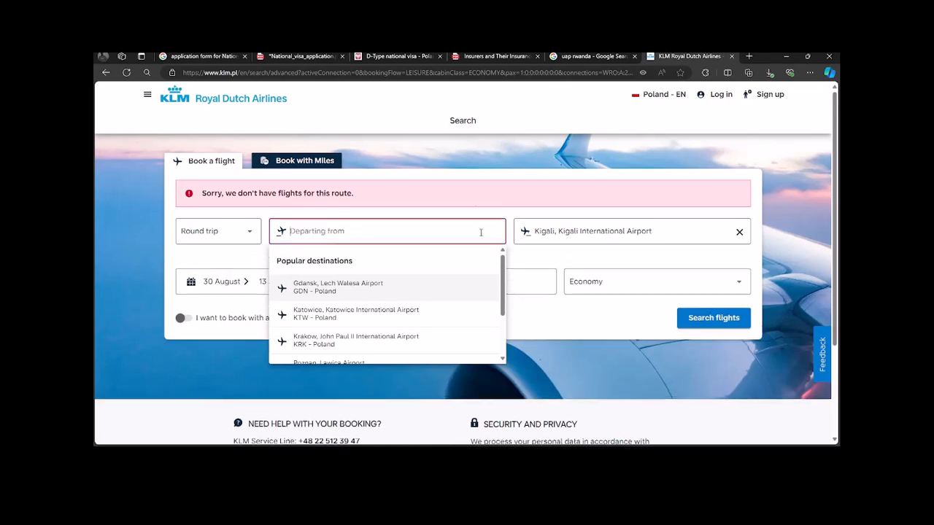
click(585, 70)
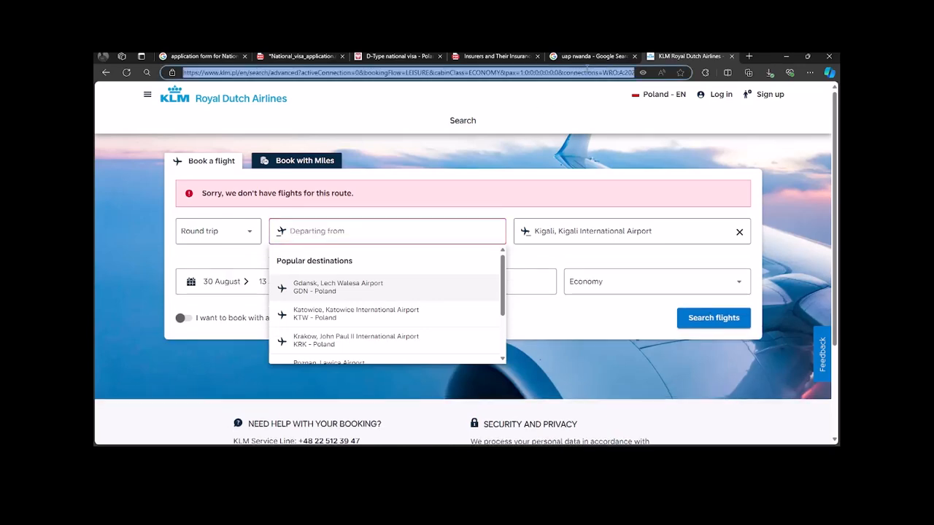
Step: Find Ethiopian Airlines via 'ETHI', open its site, and type Kigali in the origin lookup
text(ETHI)
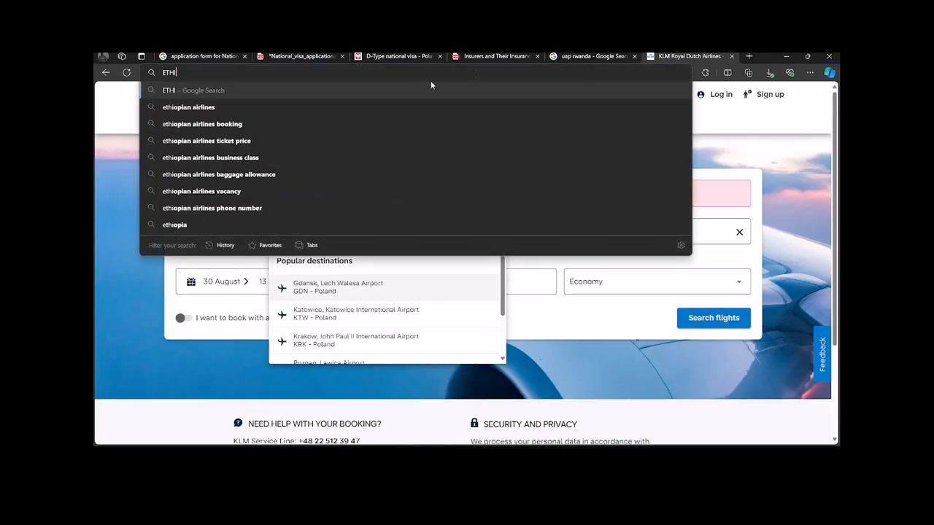
click(206, 109)
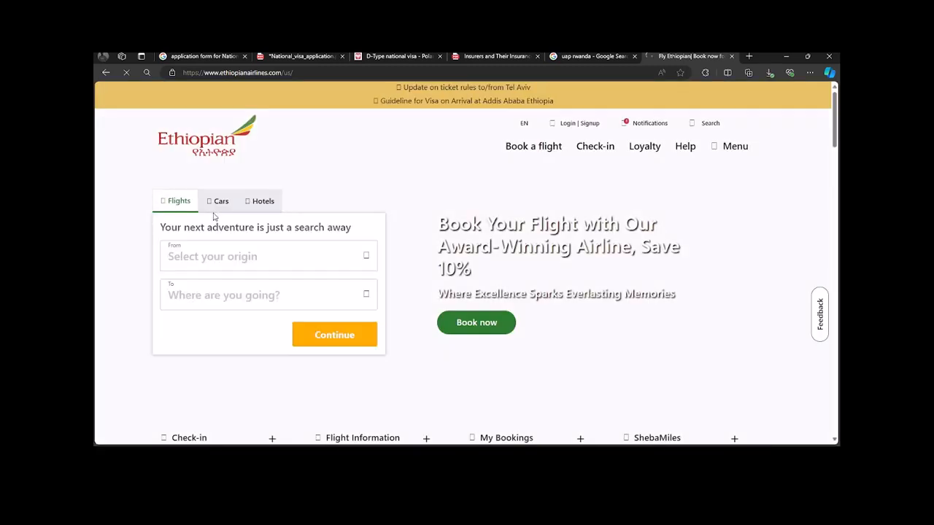
click(229, 261)
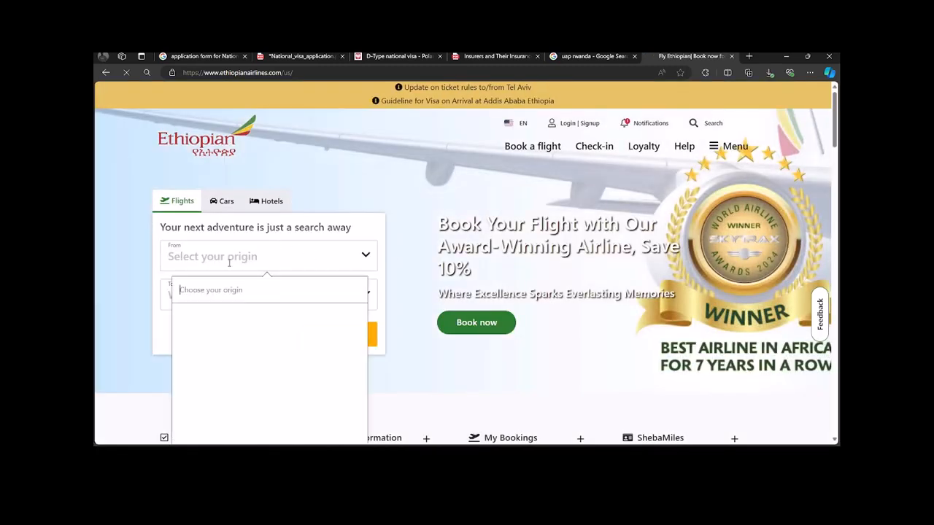
text(wa)
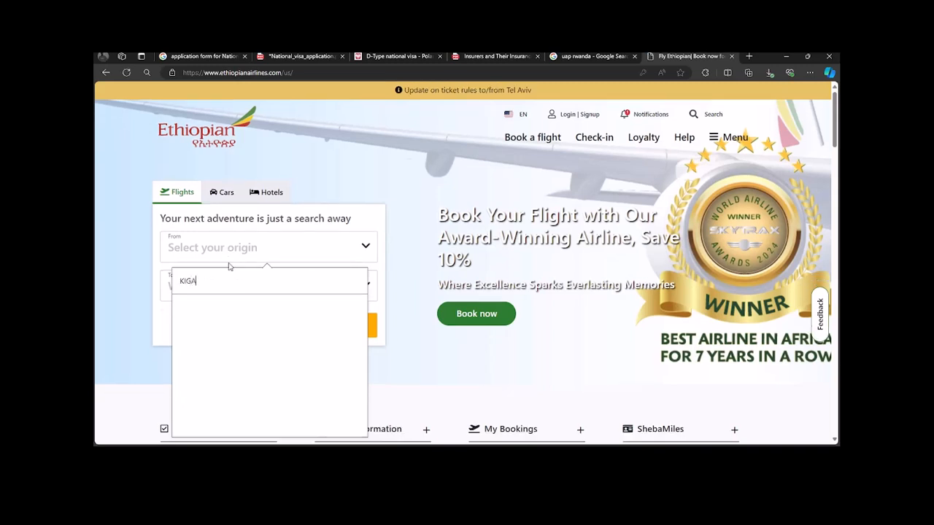
click(230, 247)
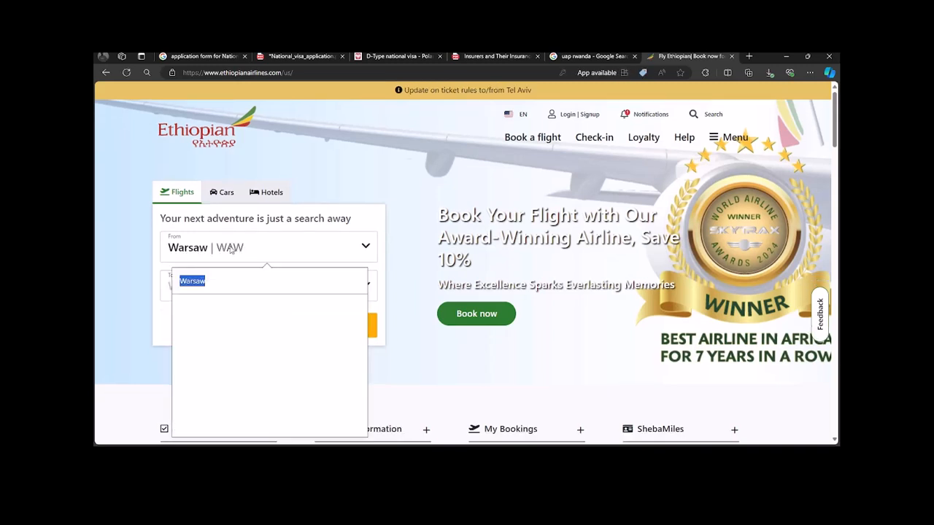
text(Kigali)
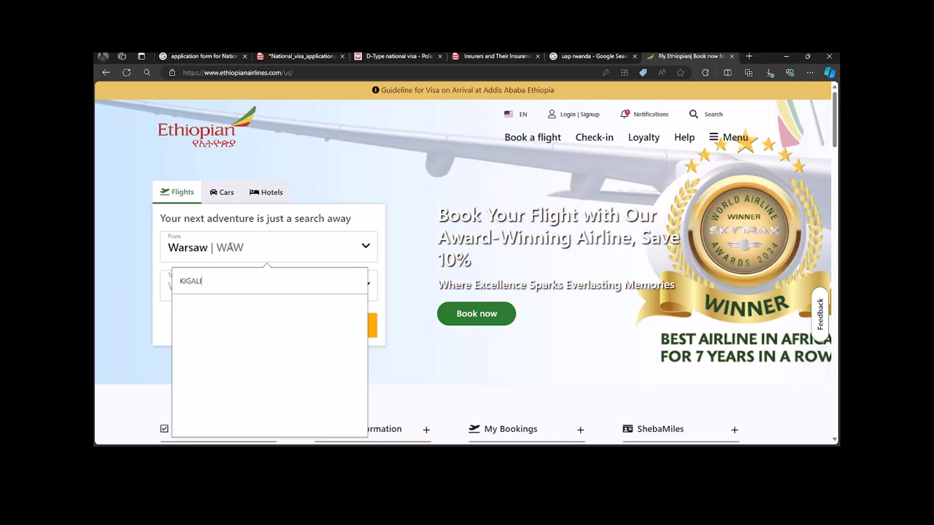
scroll(271, 270, down, 2)
scroll(271, 270, up, 2)
Step: On the full booking page, set origin Kigali (KGL) and destination Warsaw Chopin
click(523, 137)
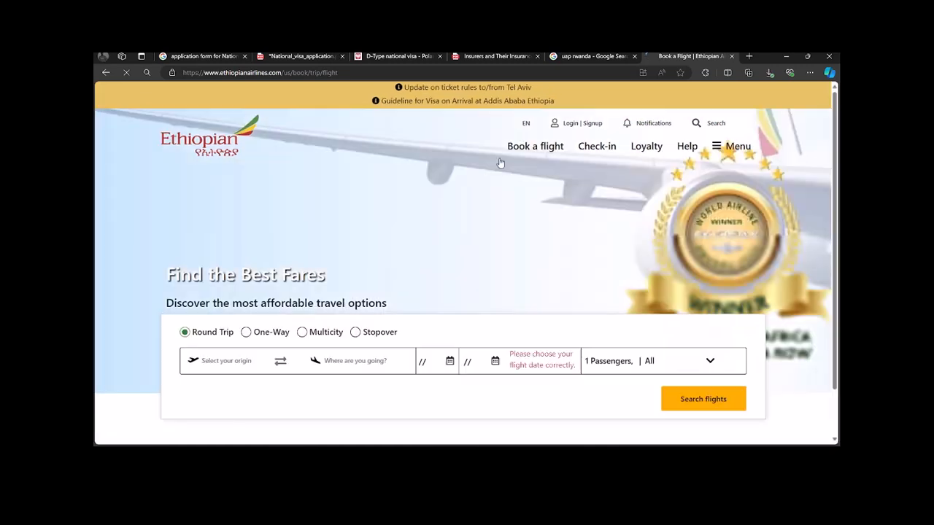
click(224, 351)
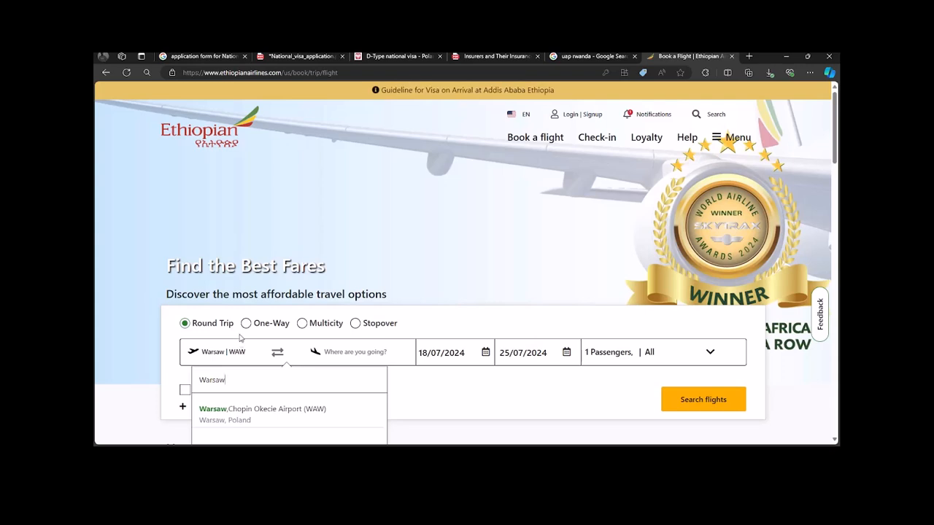
key(BackSpace)
key(BackSpace)
key(BackSpace)
key(BackSpace)
key(BackSpace)
key(BackSpace)
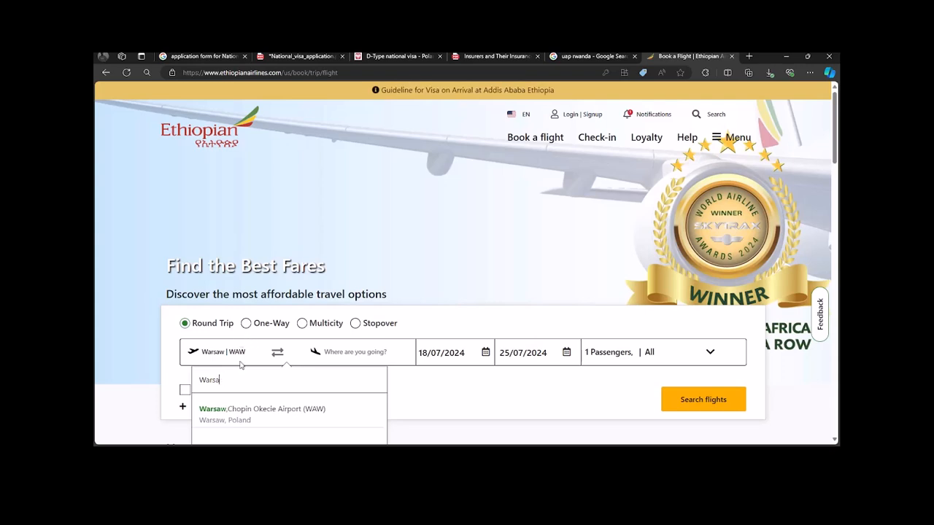
text(KIGL)
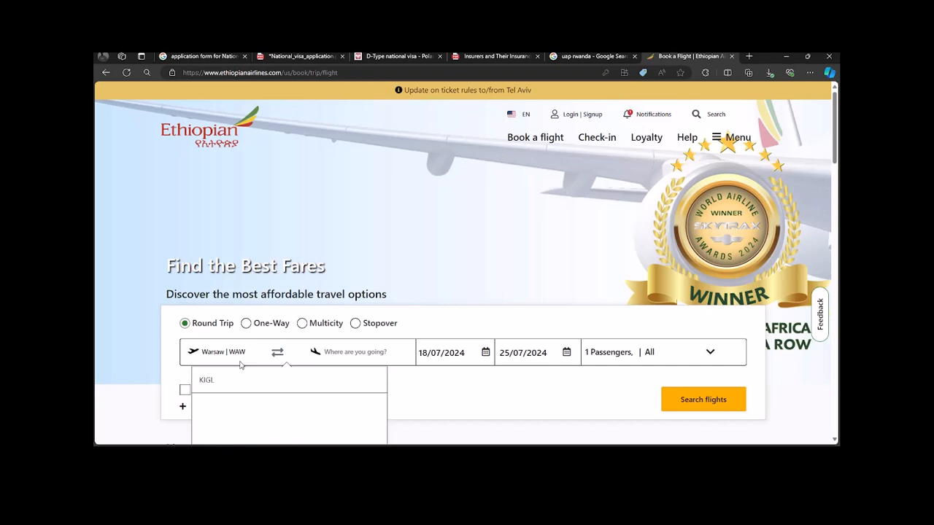
key(BackSpace)
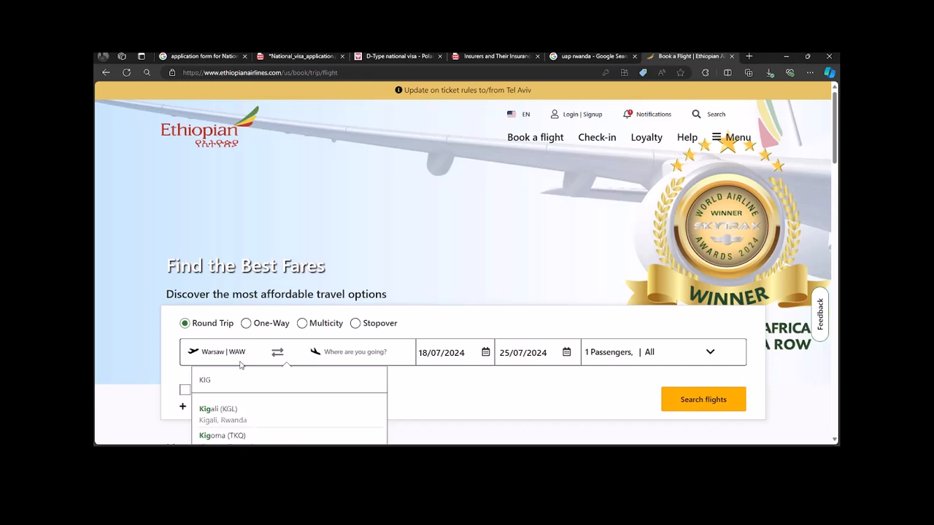
click(222, 410)
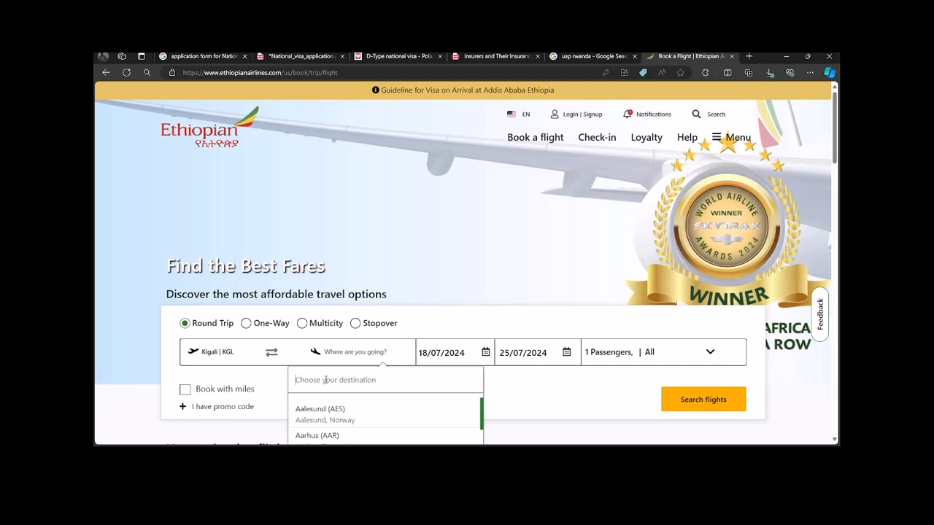
text(POLAN)
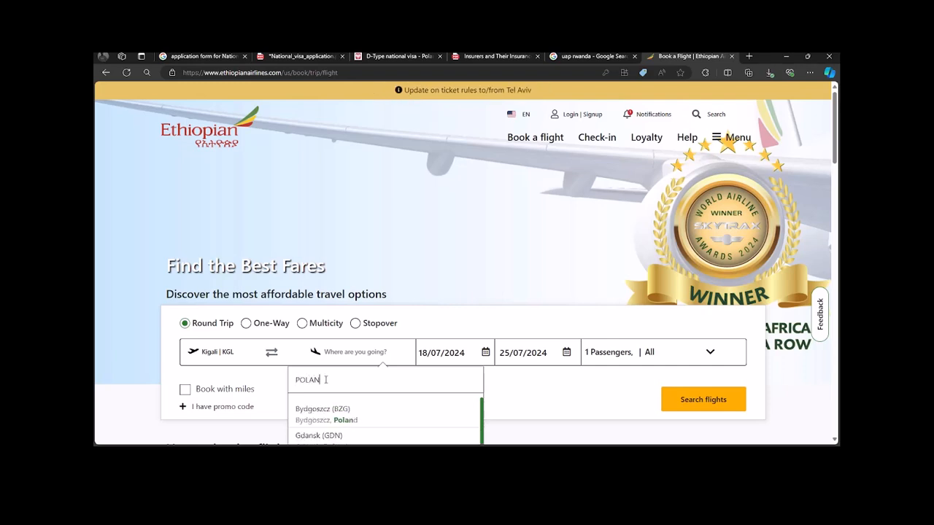
scroll(325, 379, down, 4)
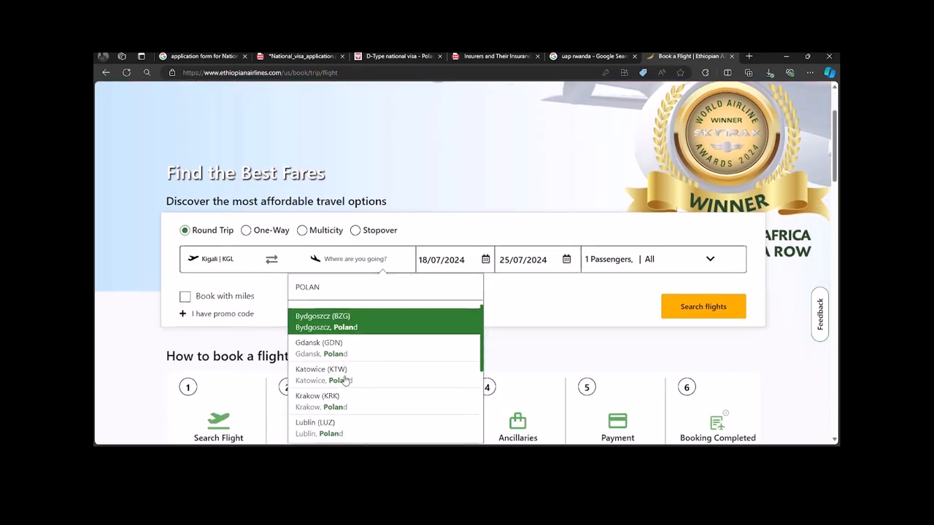
scroll(346, 374, down, 2)
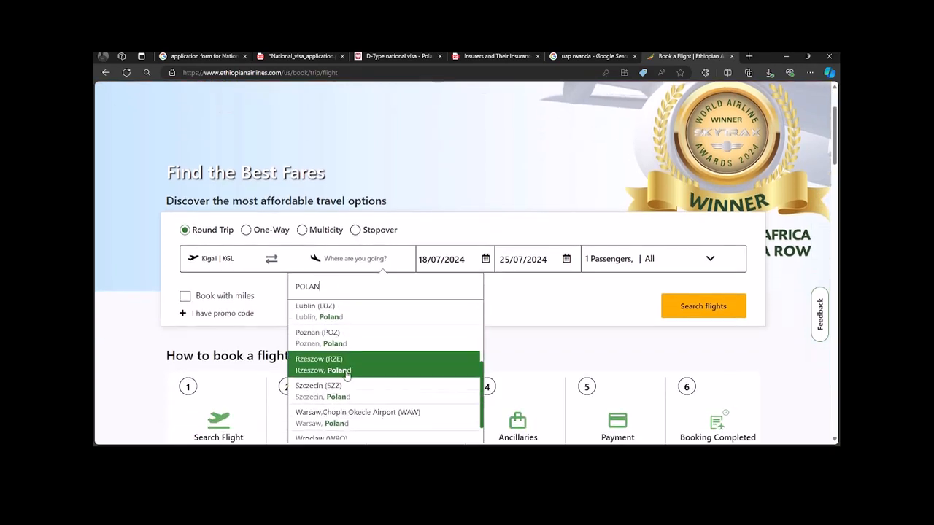
click(353, 399)
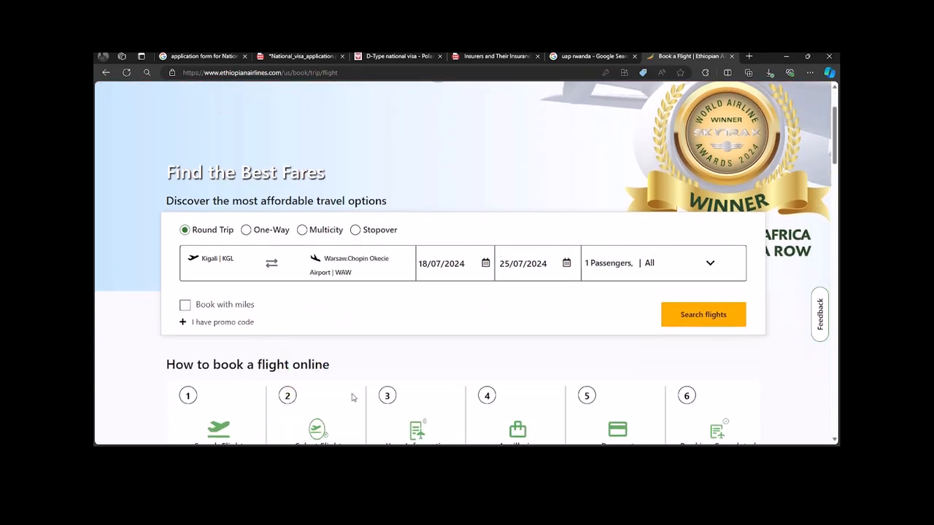
Step: Set the departure date to 30 October 2024
click(427, 268)
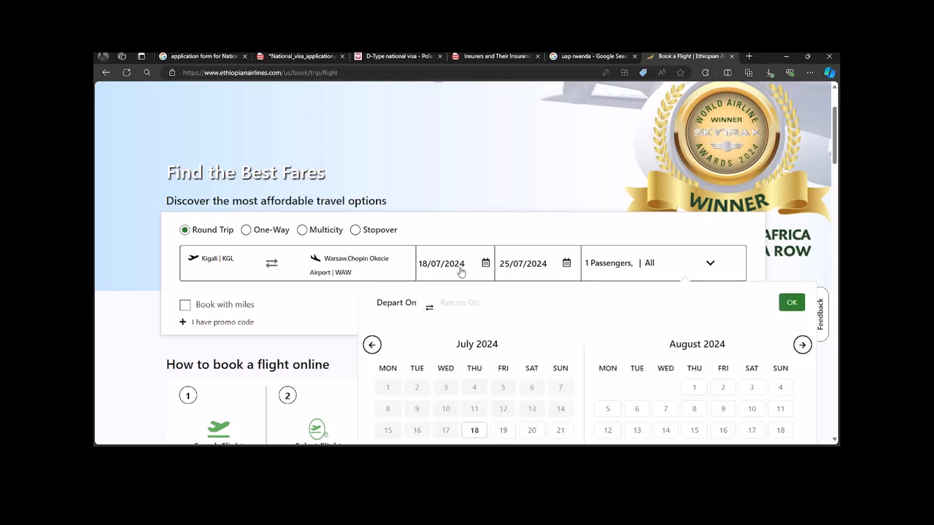
scroll(685, 348, down, 1)
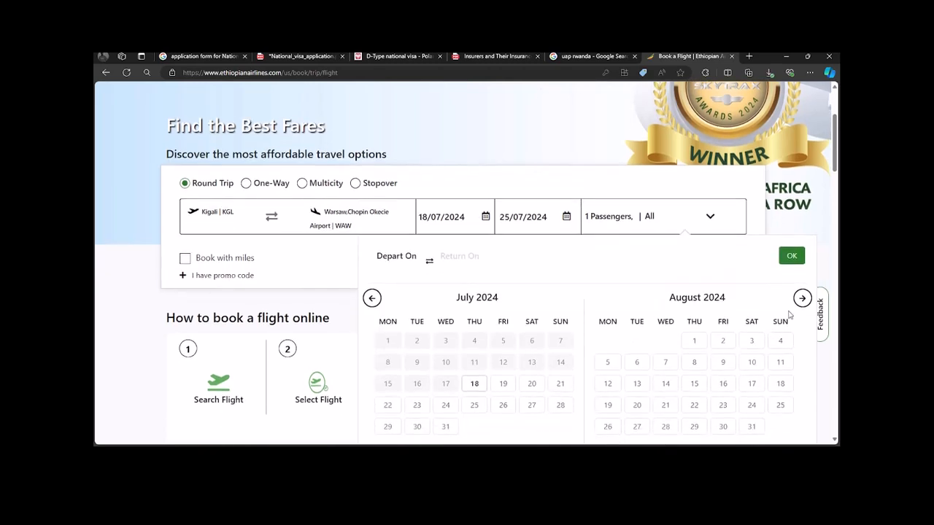
click(801, 299)
click(800, 299)
click(801, 300)
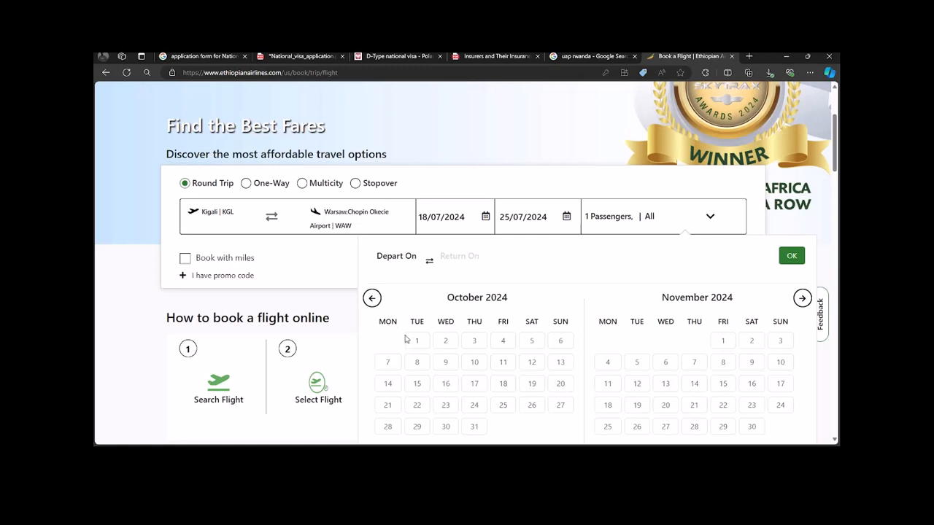
click(445, 428)
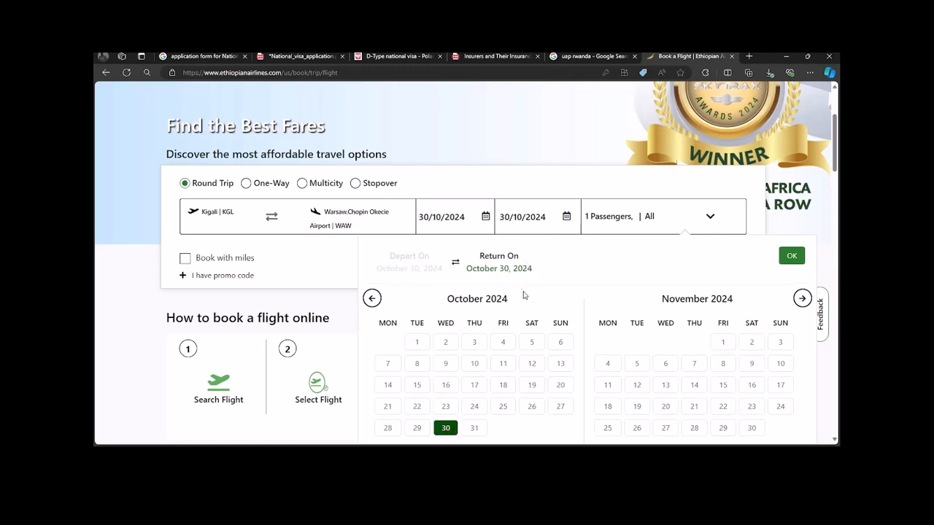
Step: Set the return date to 30 June 2025
click(802, 299)
click(803, 299)
click(802, 299)
click(802, 299)
click(803, 299)
click(802, 299)
click(802, 299)
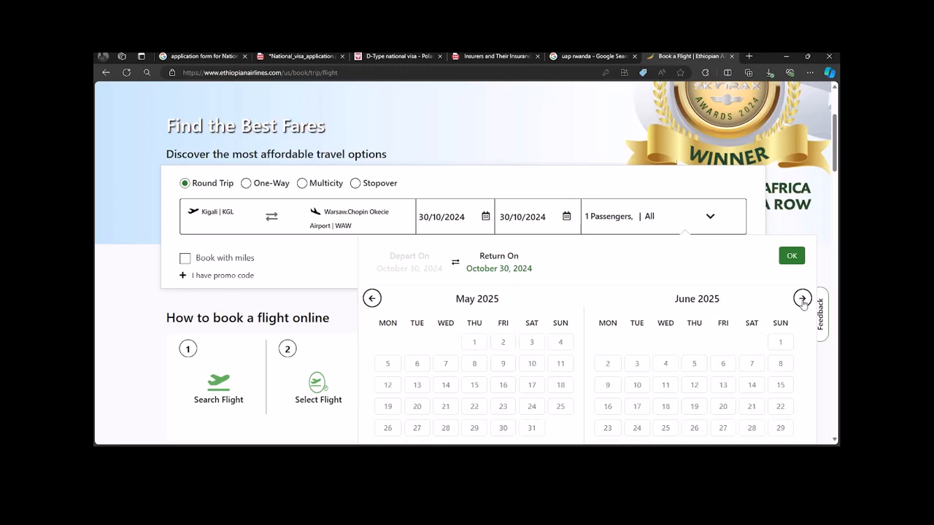
scroll(803, 303, down, 2)
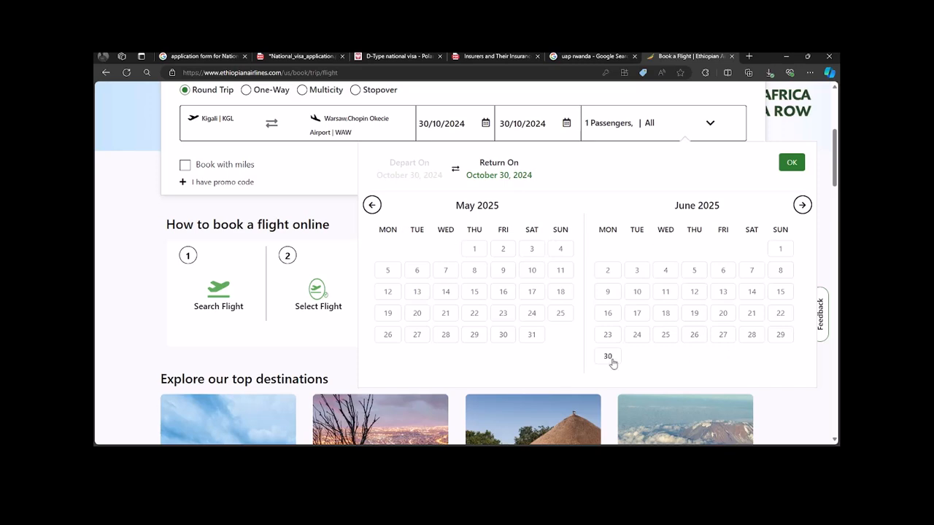
click(611, 360)
scroll(605, 211, up, 2)
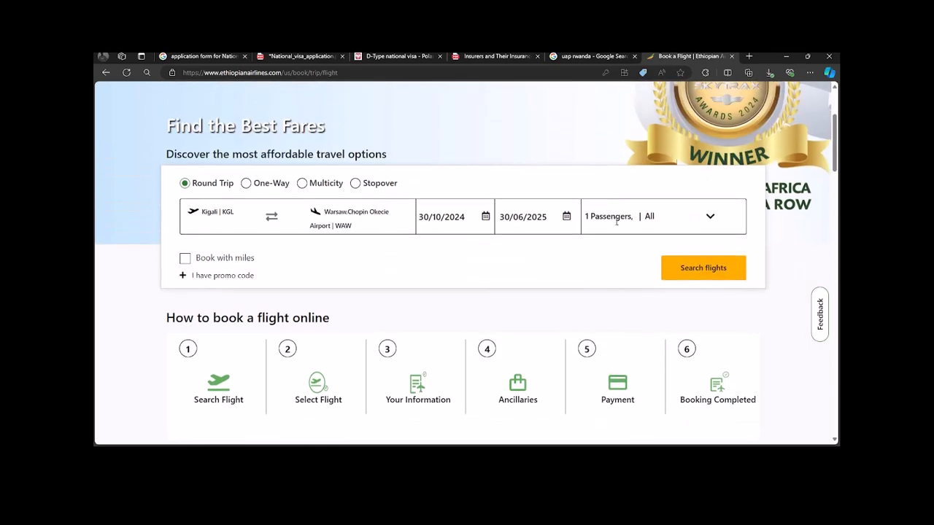
Step: Search flights, allow the site's notifications, and close the Modify Trip panel unchanged
click(689, 269)
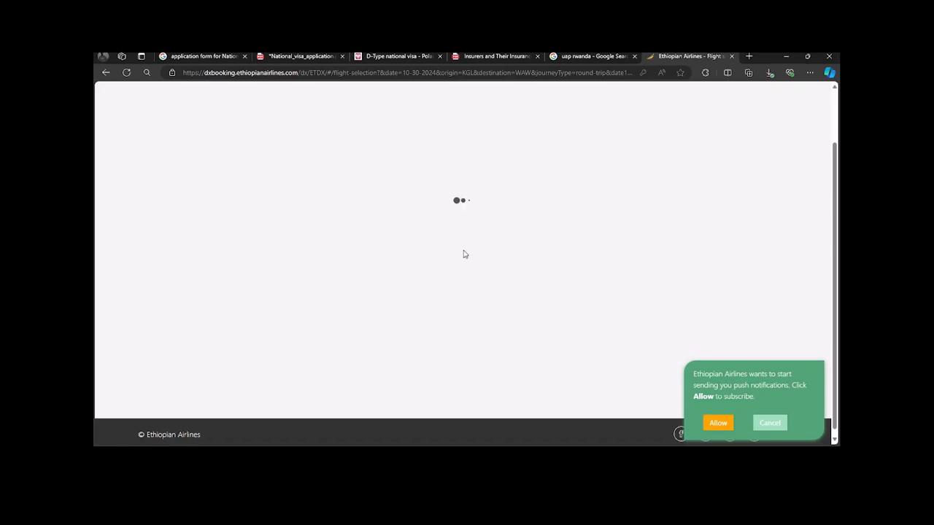
click(715, 424)
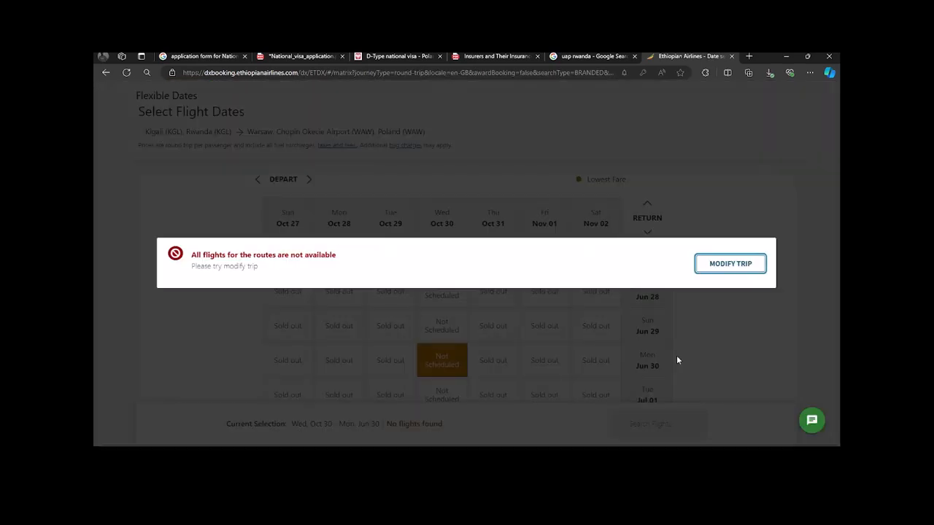
click(740, 267)
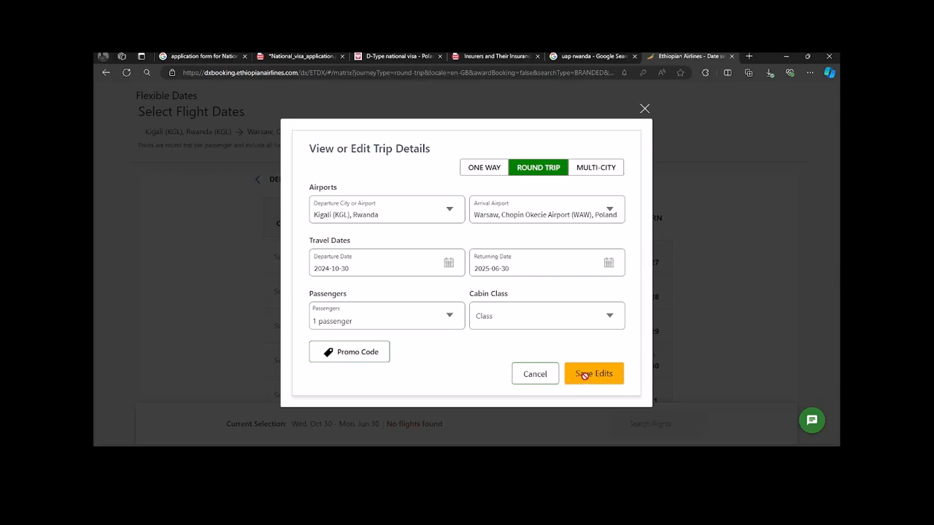
click(644, 109)
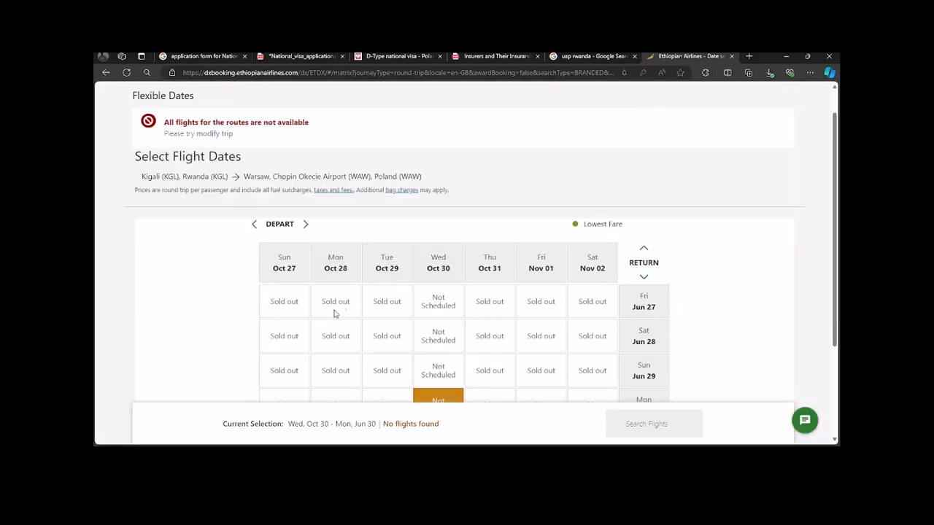
Step: Shift the fare grid to earlier return dates and pick Oct 30 depart, Jun 13 return
scroll(477, 313, down, 3)
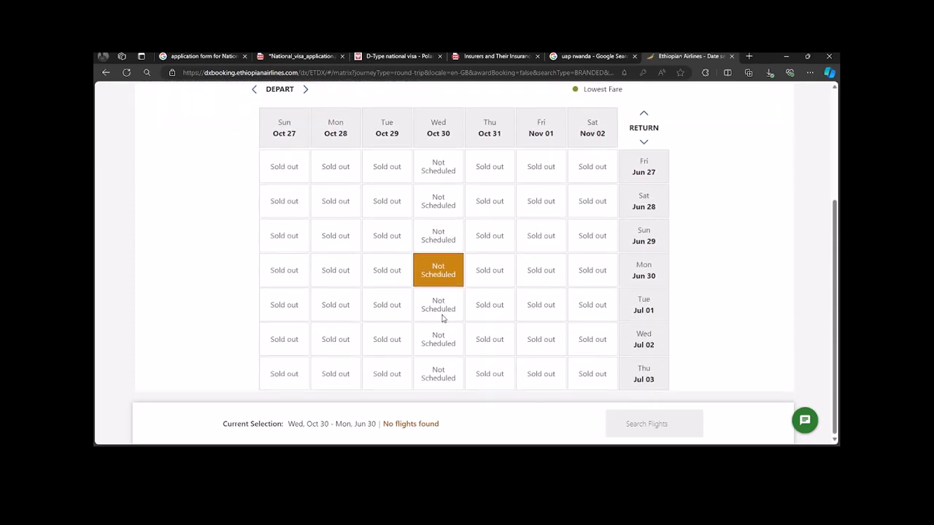
scroll(438, 308, up, 2)
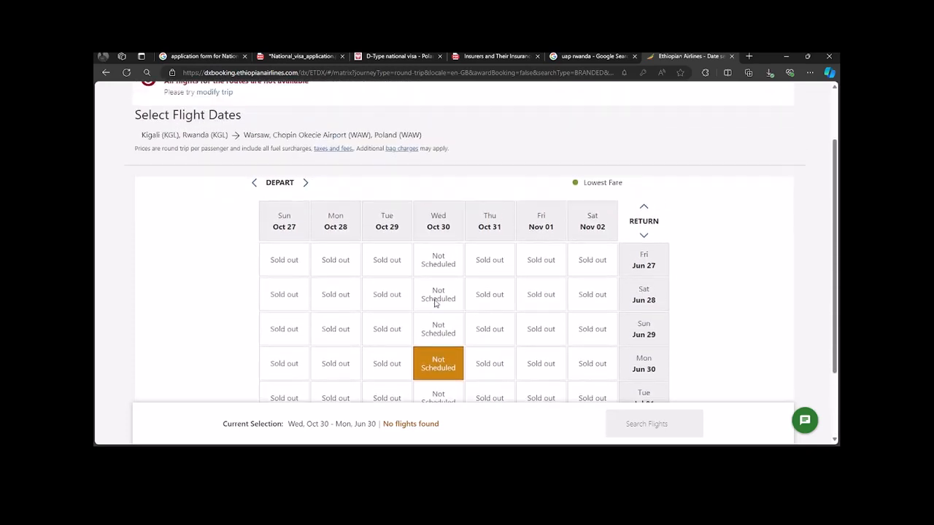
scroll(450, 313, down, 2)
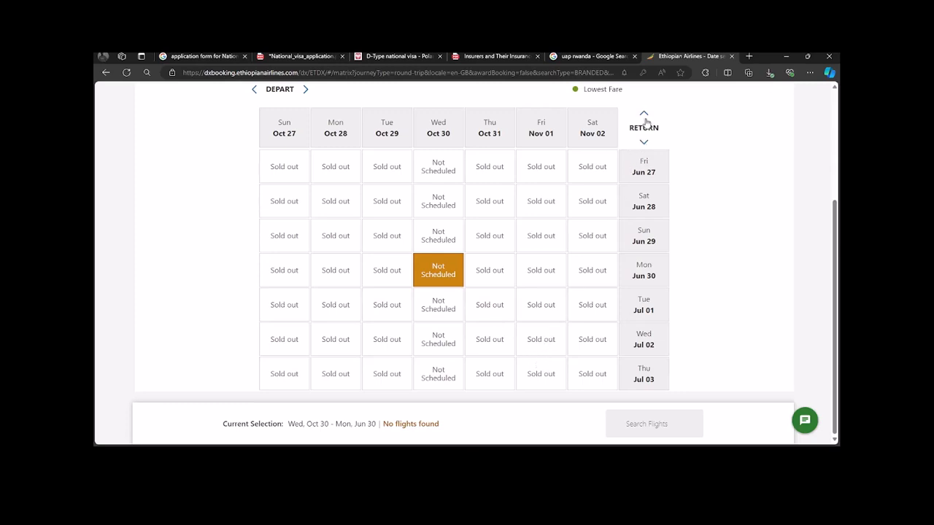
click(644, 115)
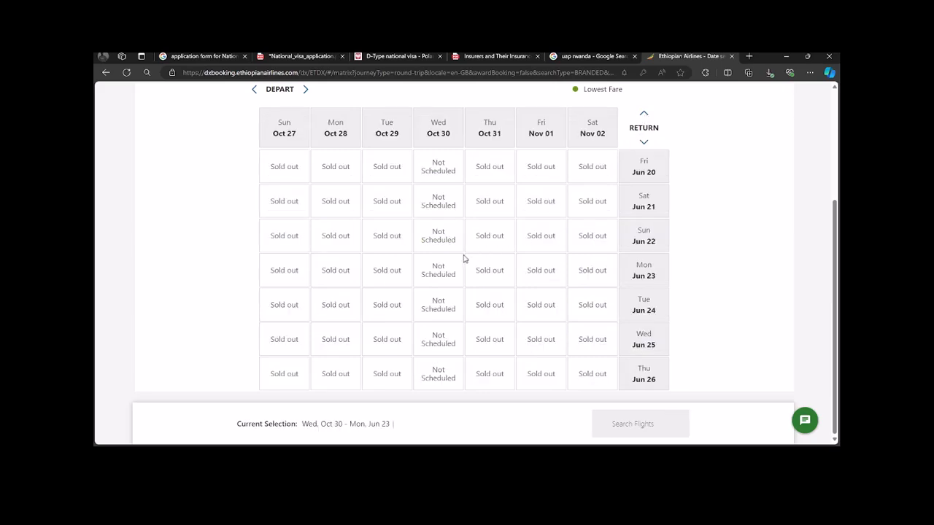
scroll(456, 247, up, 4)
scroll(456, 246, down, 1)
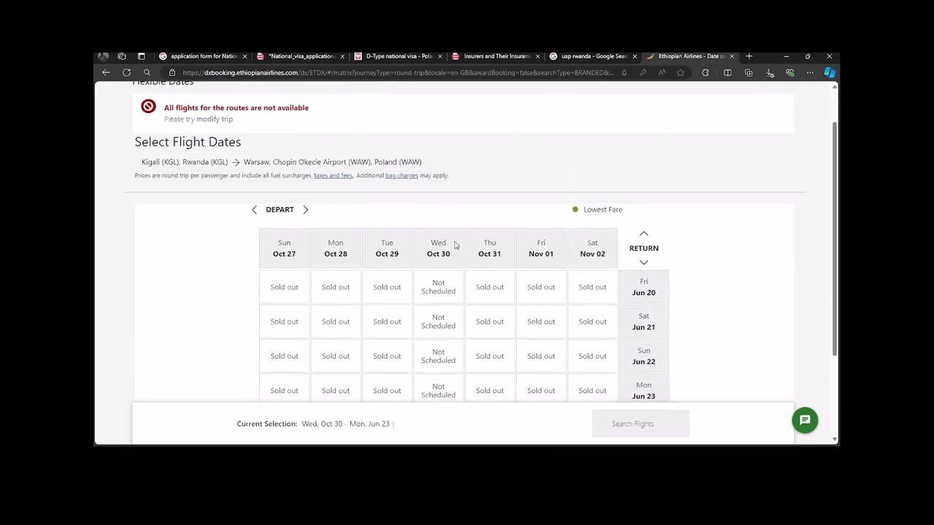
scroll(434, 304, down, 3)
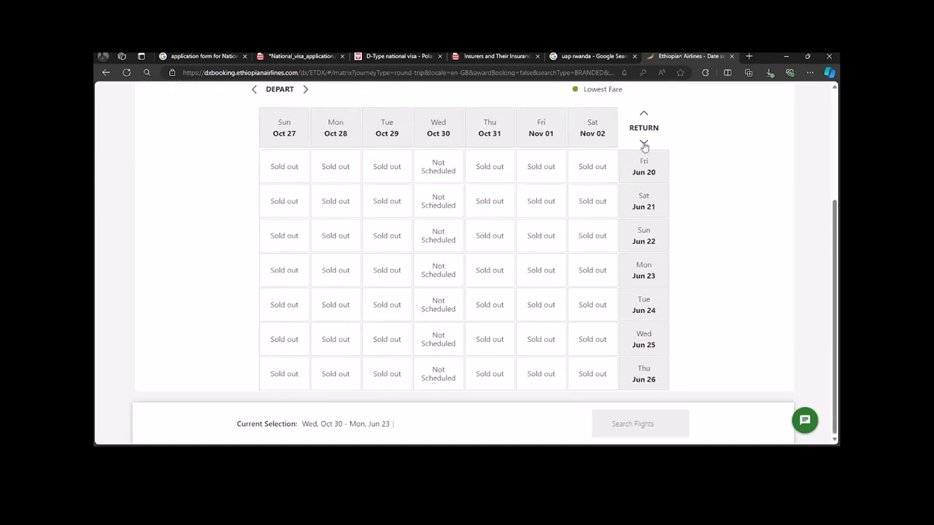
click(644, 114)
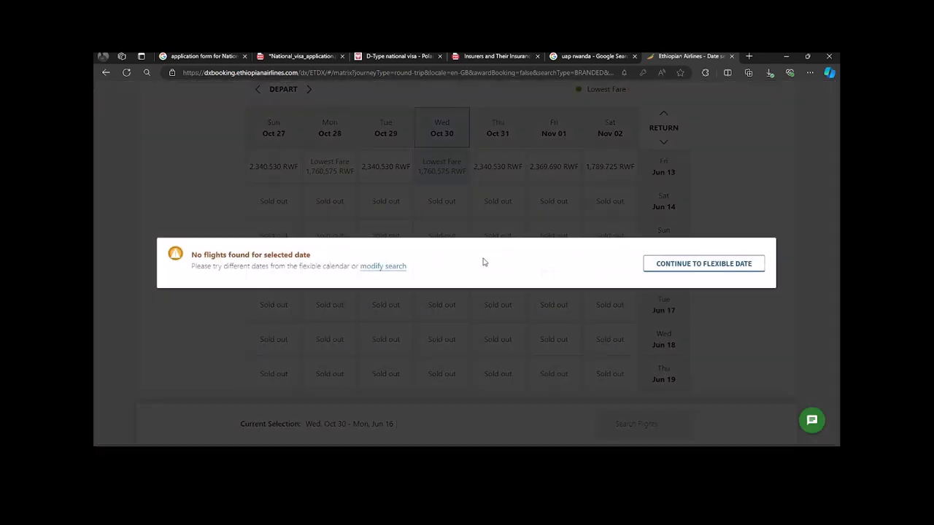
click(733, 268)
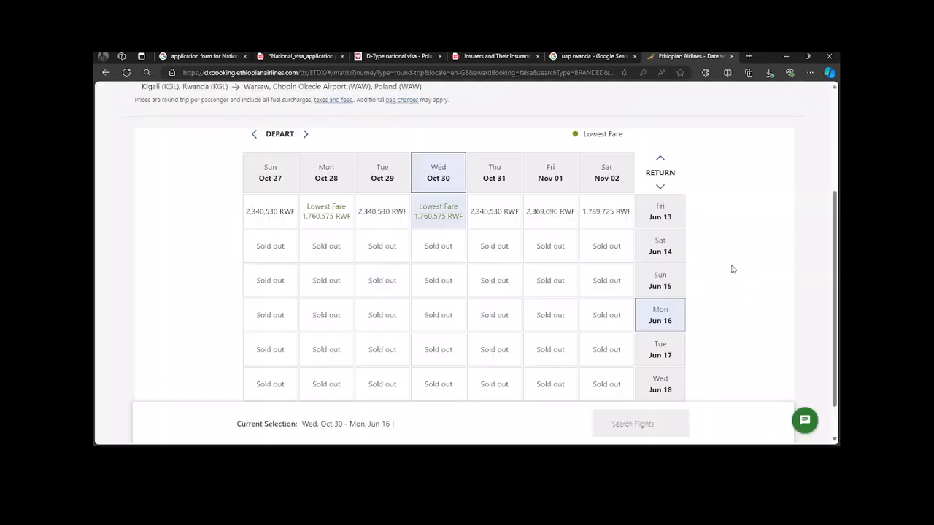
click(444, 219)
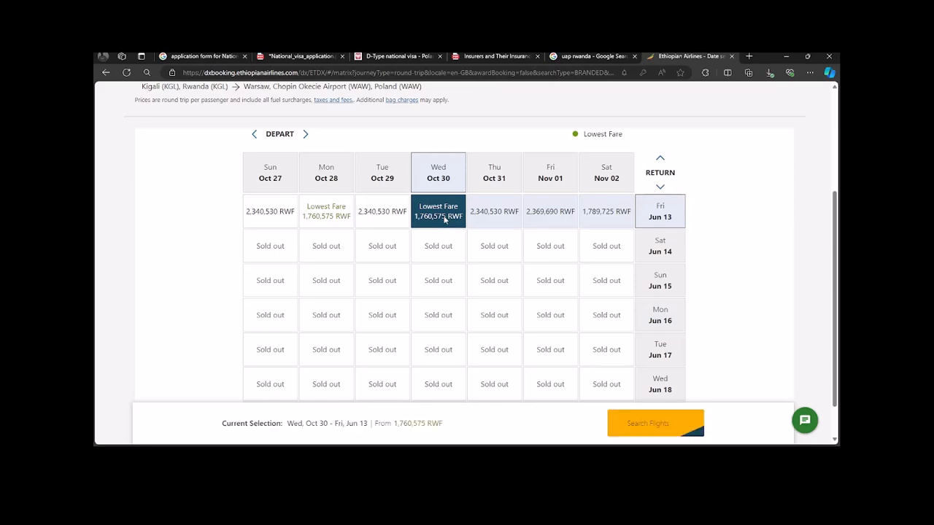
Step: Search flights for the Oct 30 / Jun 13 date pair
click(641, 433)
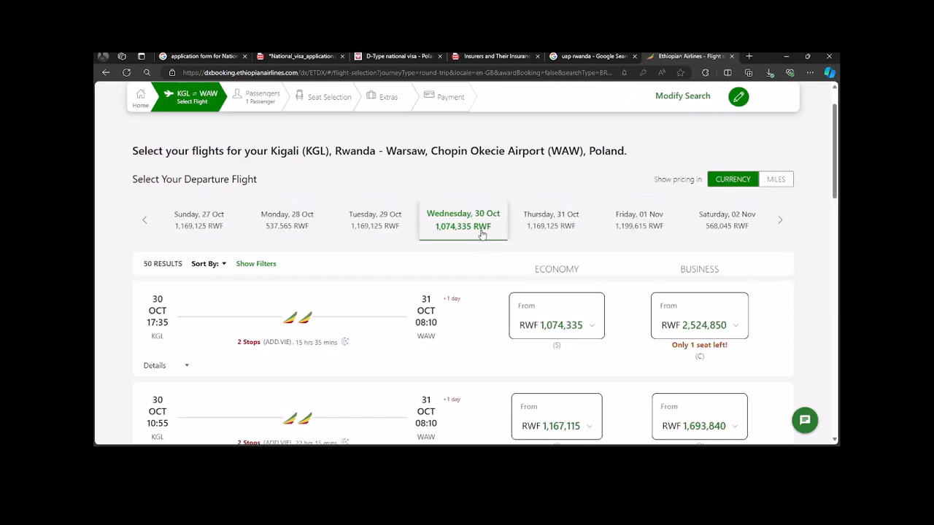
scroll(552, 363, down, 1)
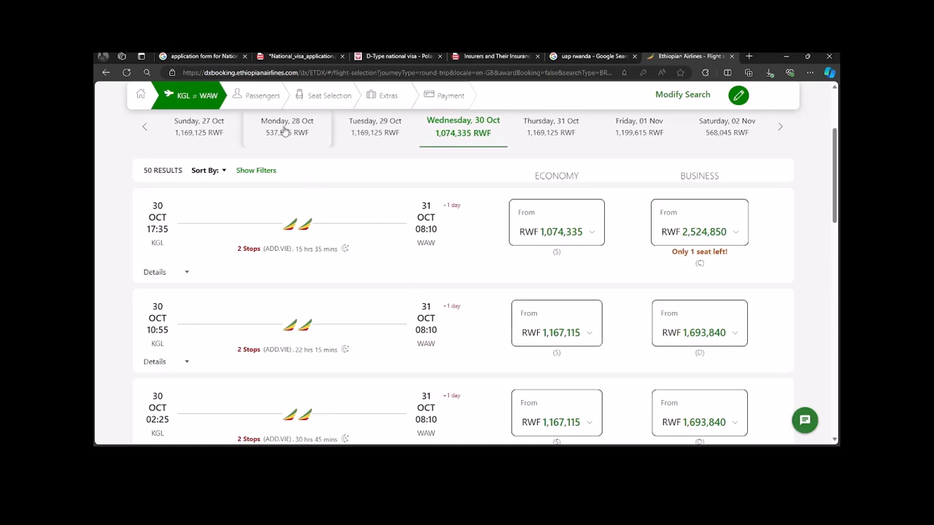
scroll(704, 159, up, 1)
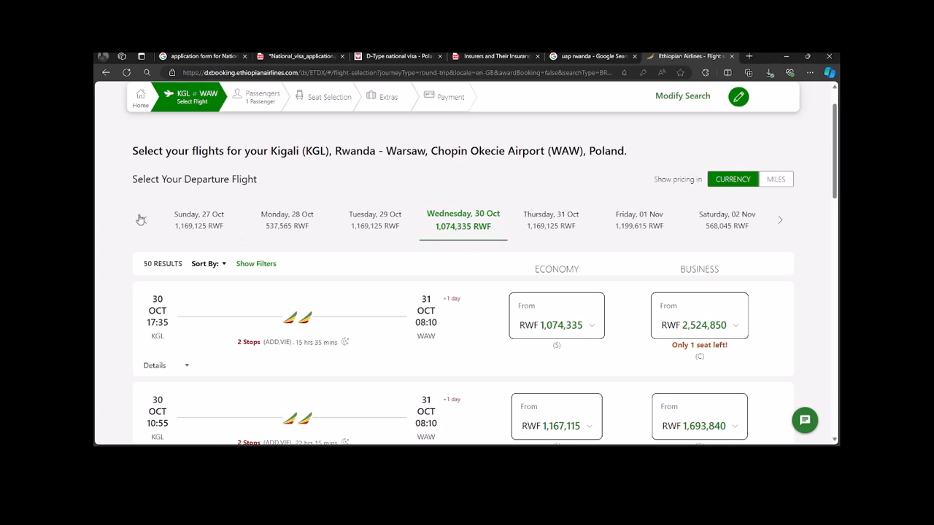
Step: Show Monday 28 Oct departures and browse the 53 flights from RWF 1,074,335
click(267, 221)
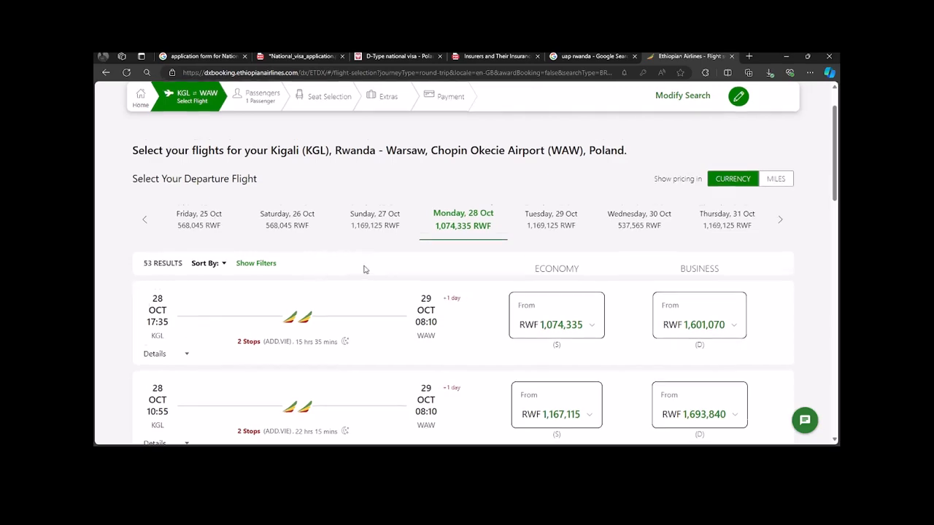
scroll(412, 275, down, 5)
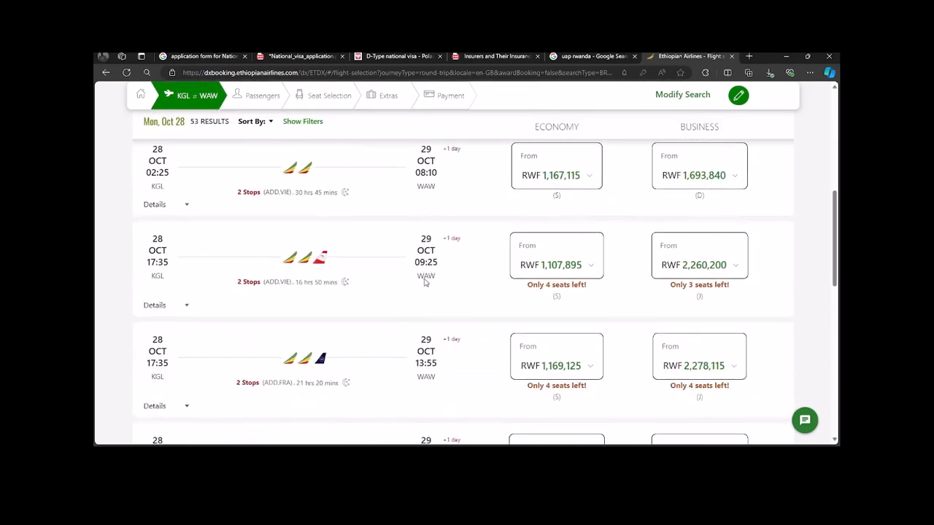
scroll(424, 282, down, 3)
scroll(427, 276, down, 5)
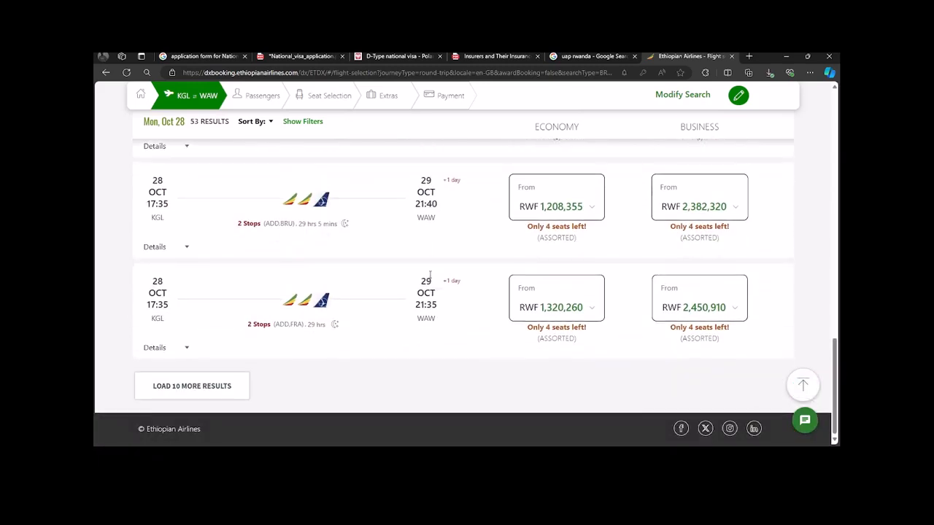
scroll(430, 275, up, 5)
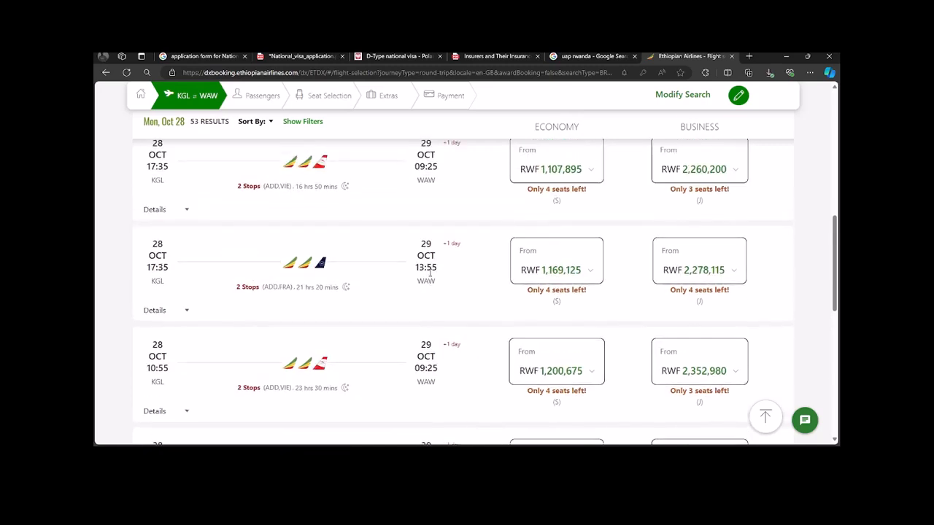
scroll(431, 272, up, 3)
scroll(430, 274, up, 3)
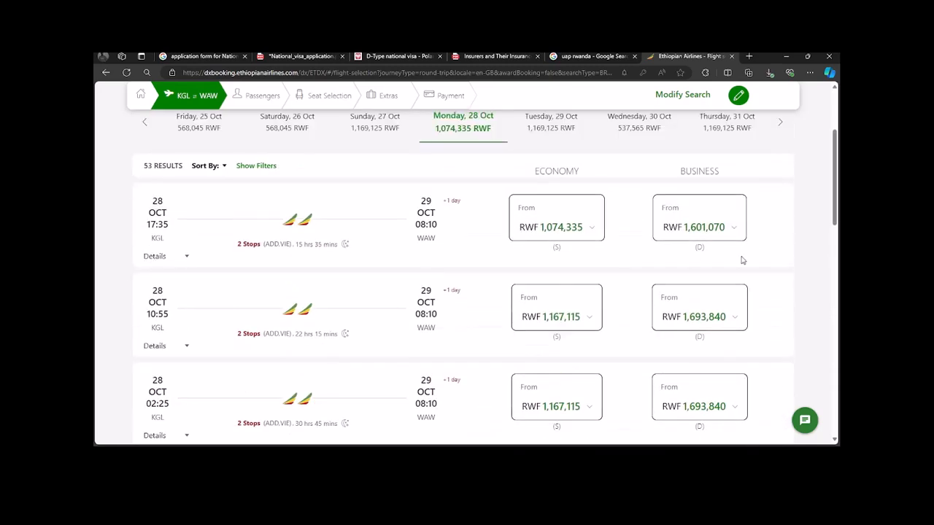